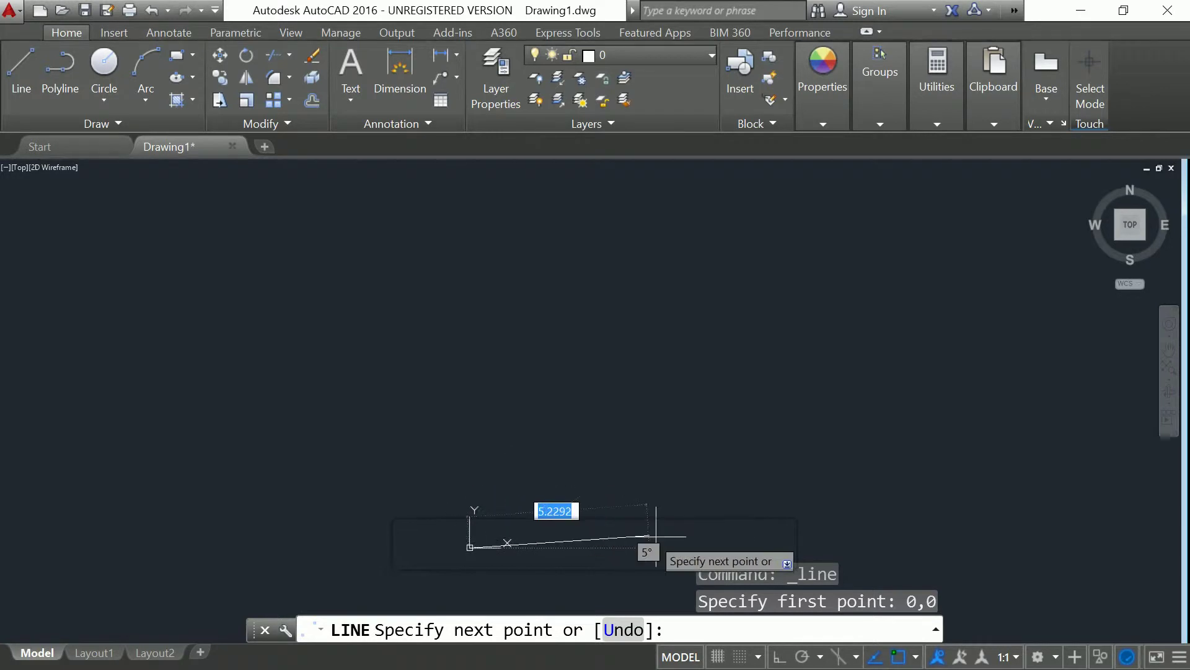
Turn on Ortho mode and draw a horizontal line 96 units long from the origin in the positive X direction.
click(779, 656)
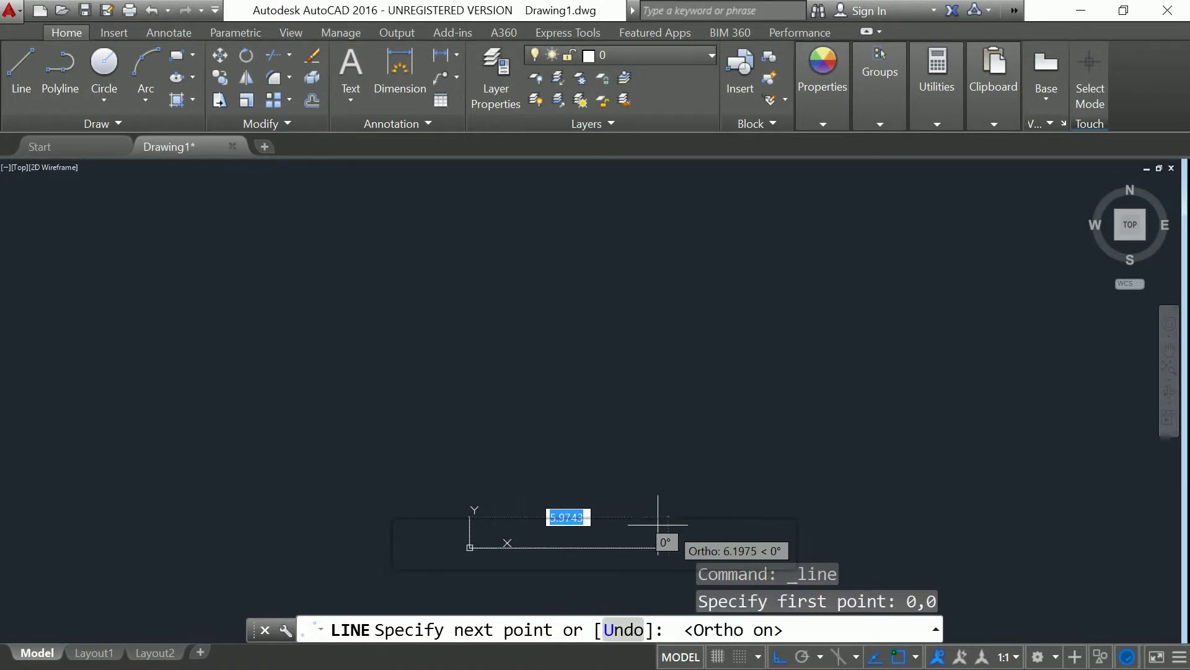
text(96)
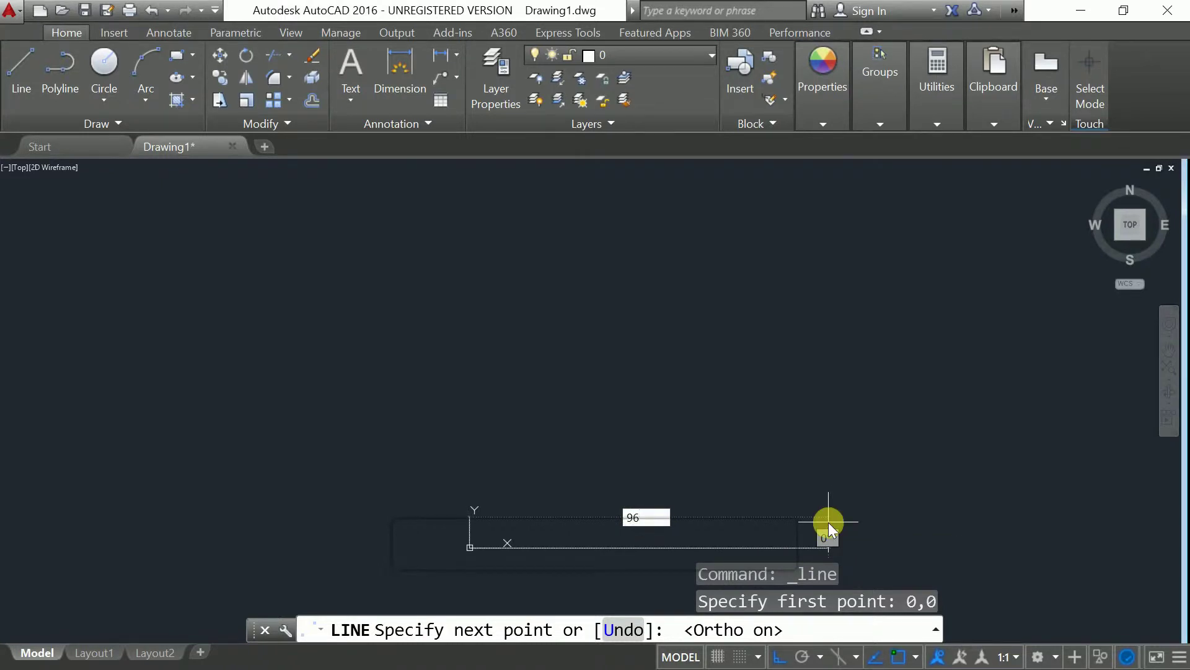
key(Return)
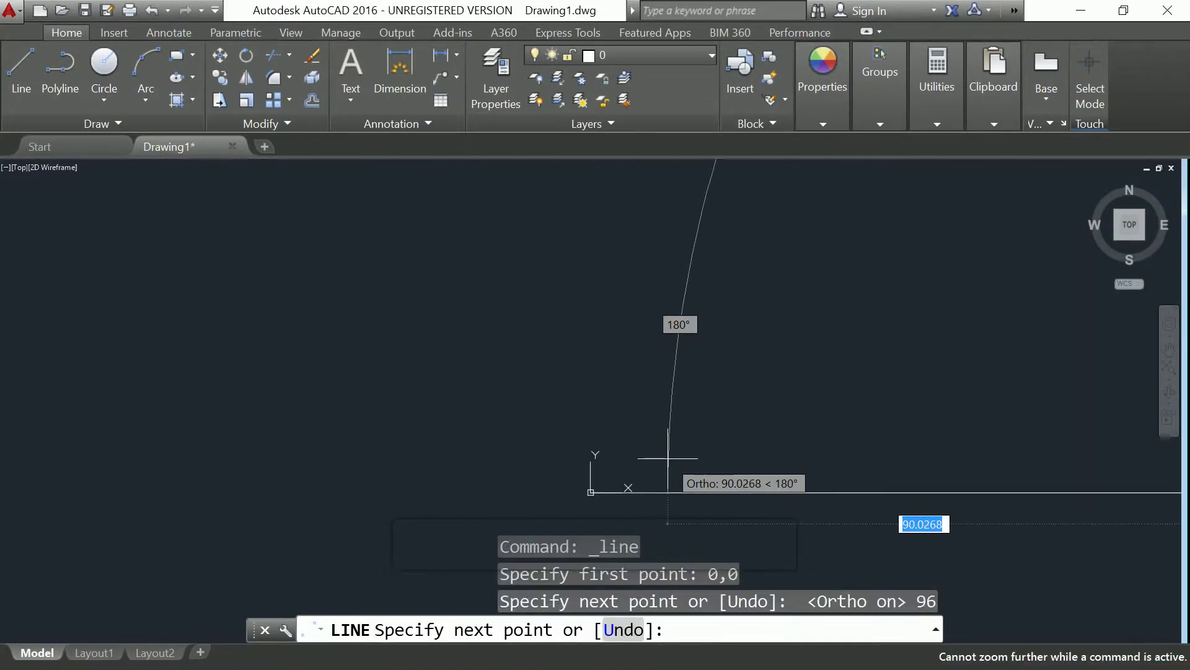
mouse_move(668, 458)
middle_down()
mouse_move(747, 383)
mouse_move(786, 407)
mouse_move(665, 407)
mouse_move(579, 427)
middle_up()
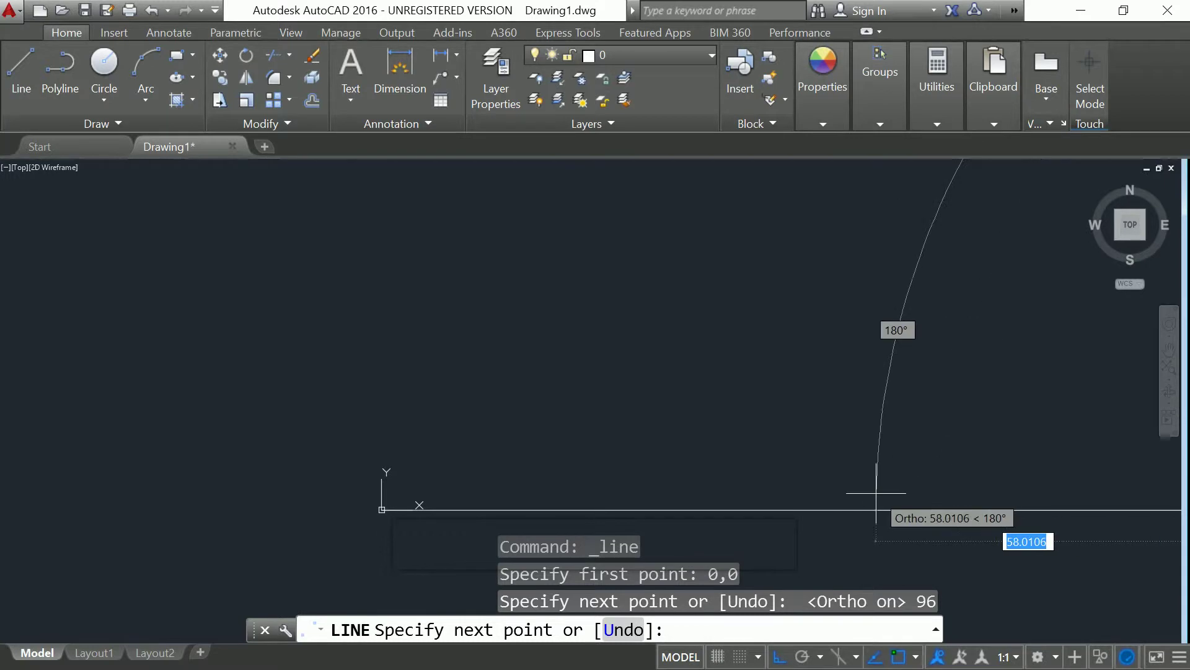
scroll(874, 490, up, 2)
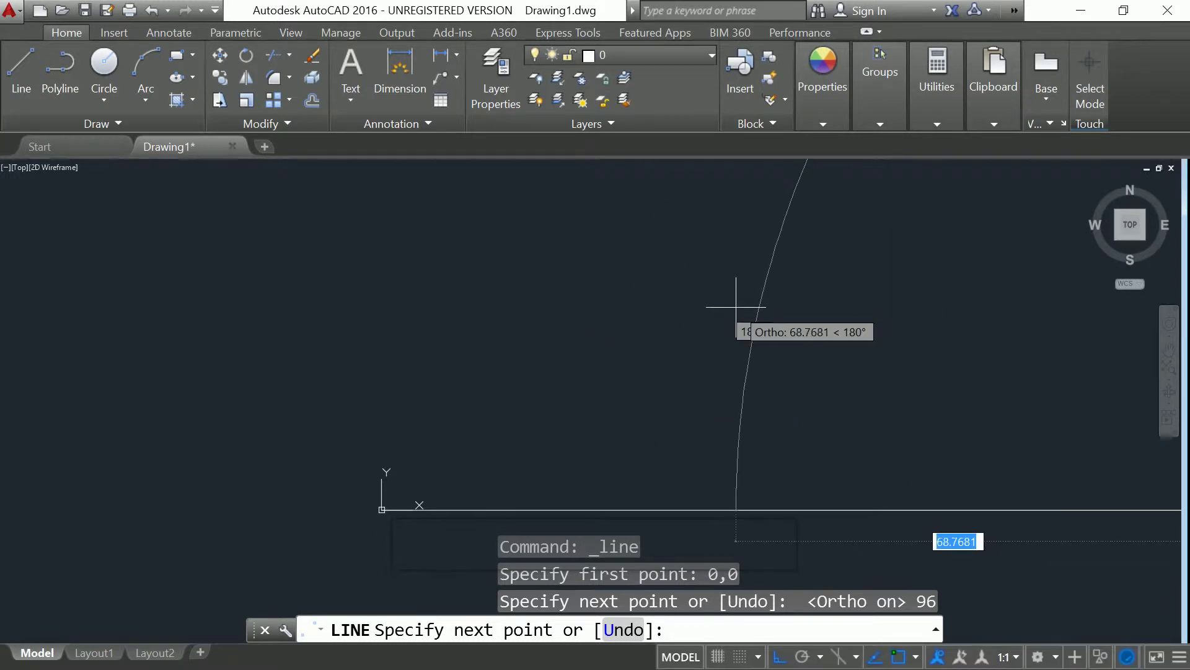
key(Escape)
Draw a vertical line 70 units long upward from the right end of the base line.
scroll(736, 307, down, 5)
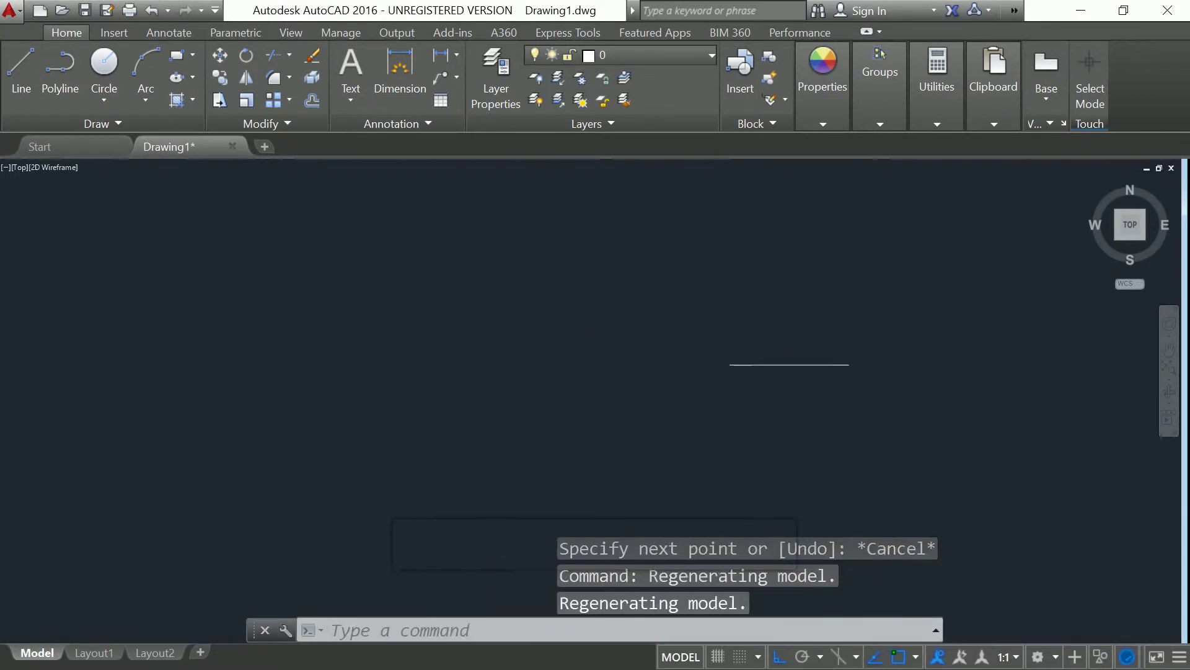
mouse_move(794, 314)
middle_down()
mouse_move(690, 411)
mouse_move(615, 417)
middle_up()
scroll(546, 471, up, 2)
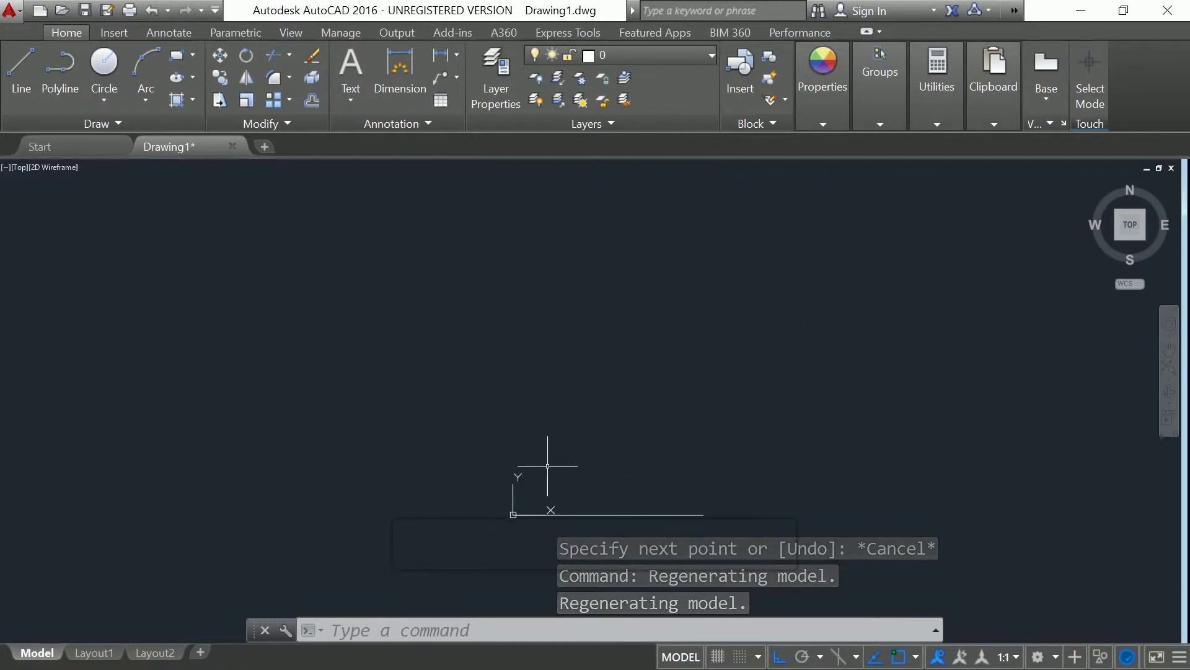
click(21, 65)
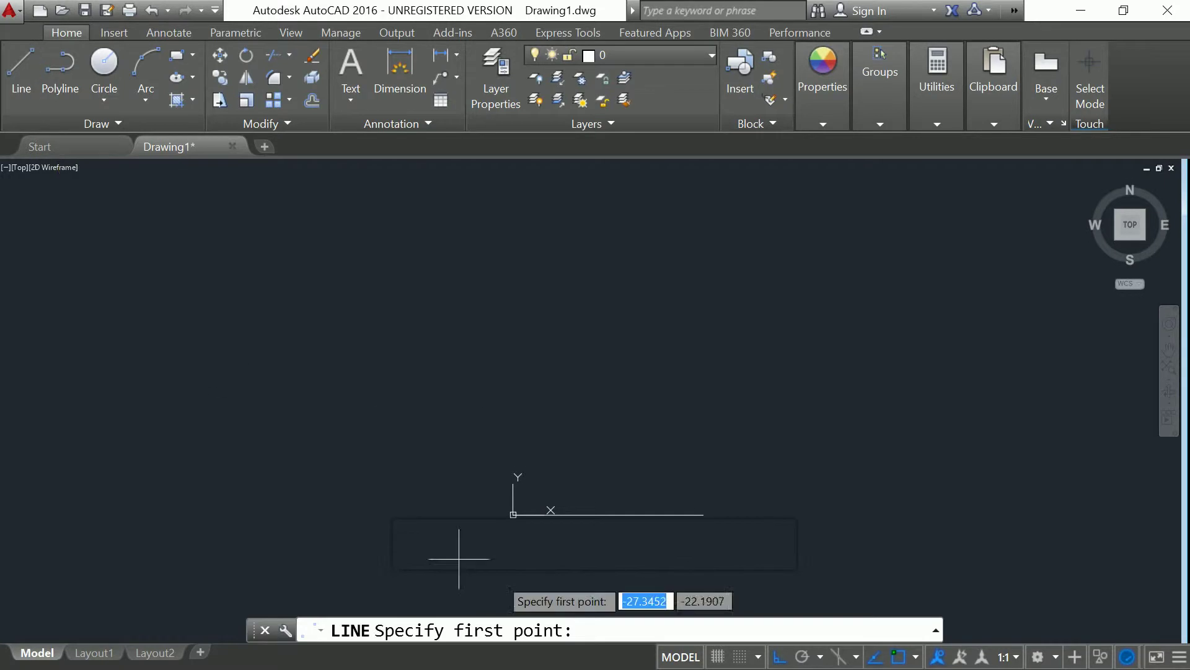
click(703, 514)
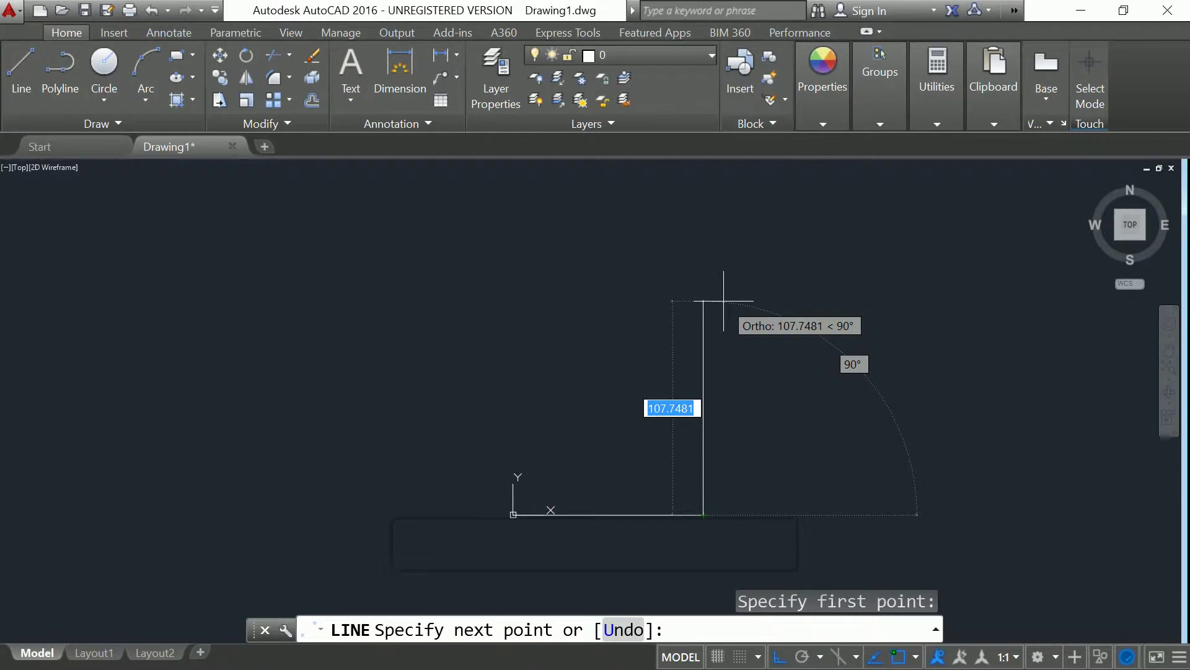
key(BackSpace)
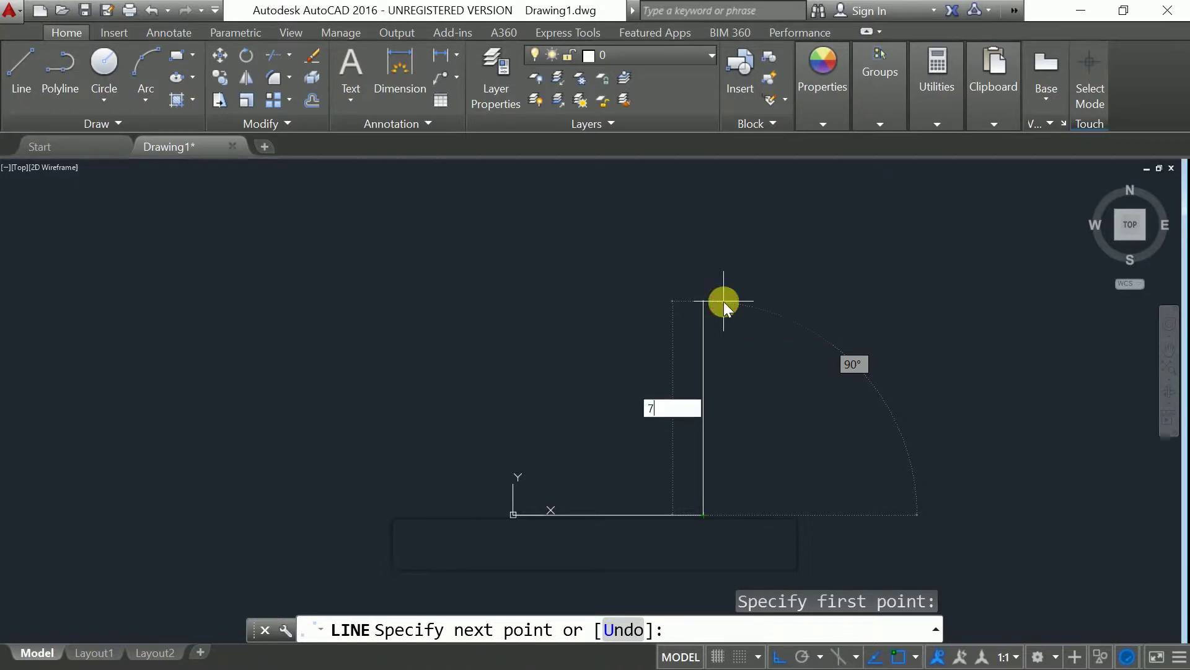
text(70)
key(Return)
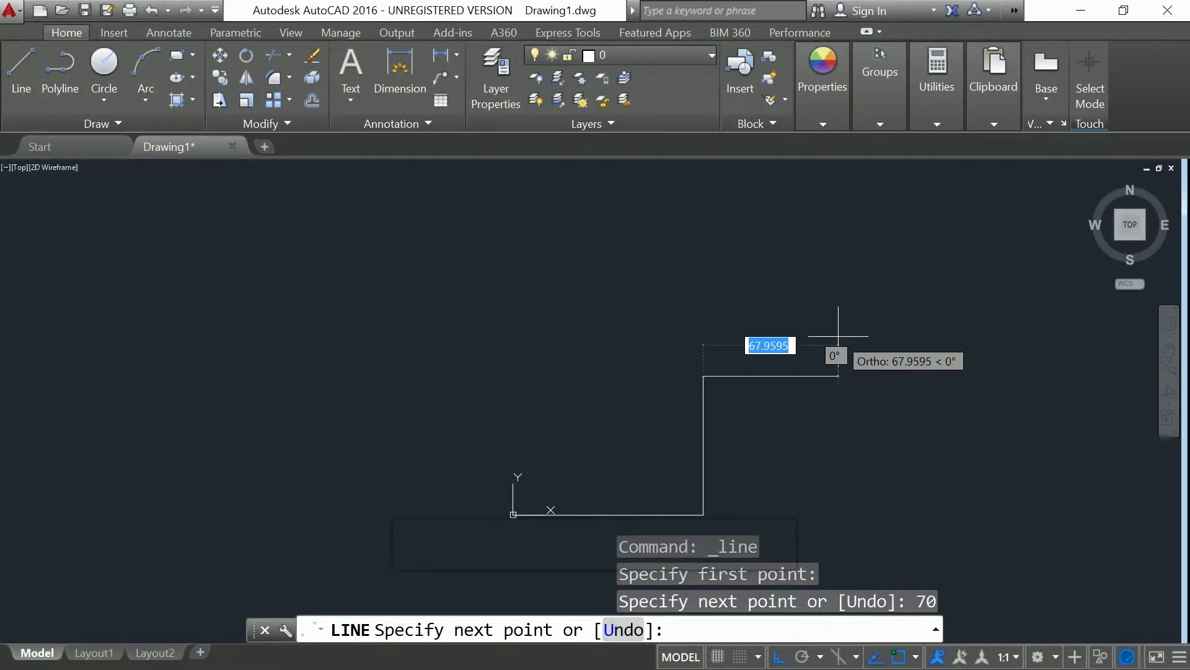
key(Escape)
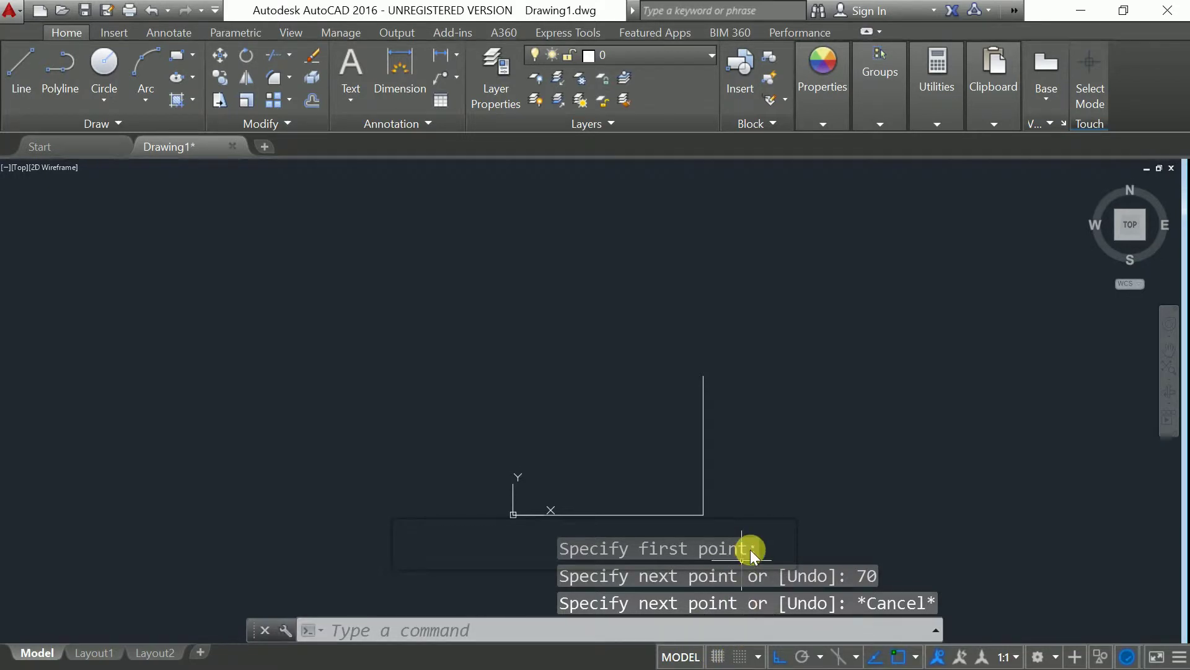
Draw a circle centred at 58,22 with a radius of 14 above the base line.
key(alt+Tab)
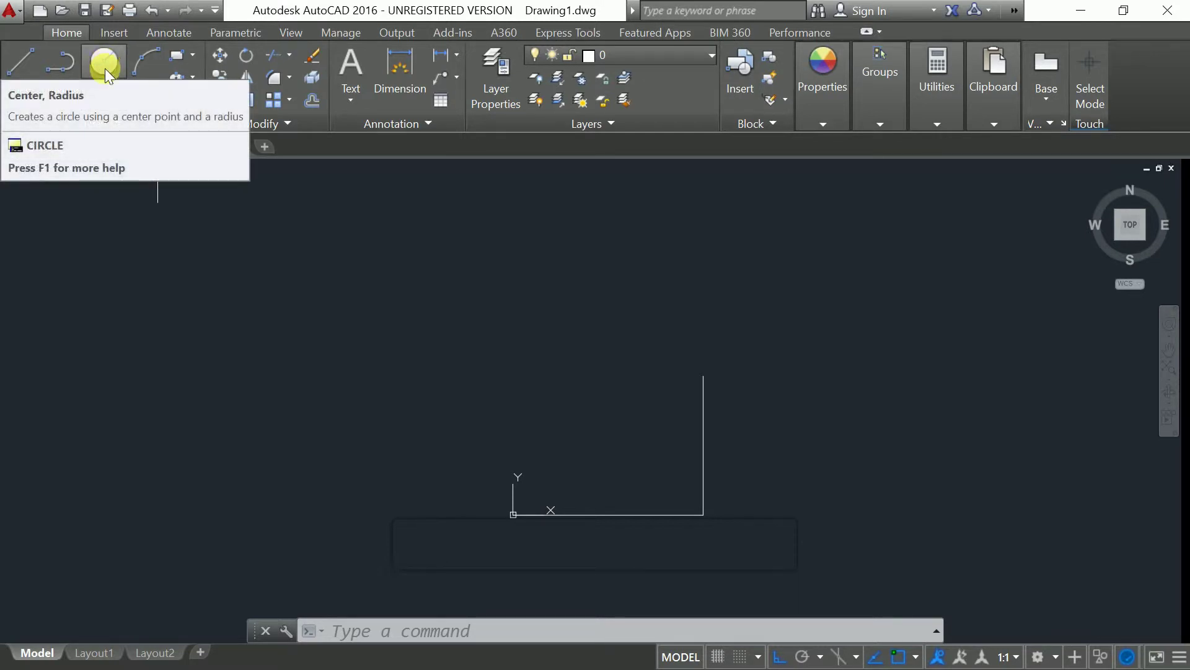
click(105, 71)
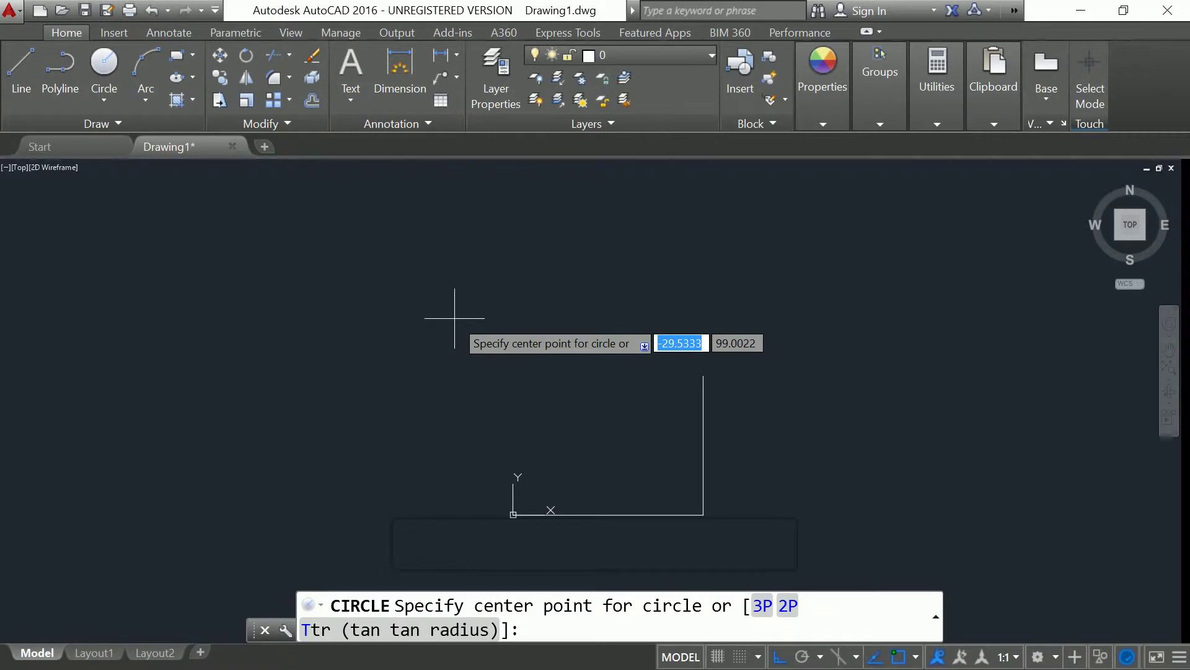
text(58)
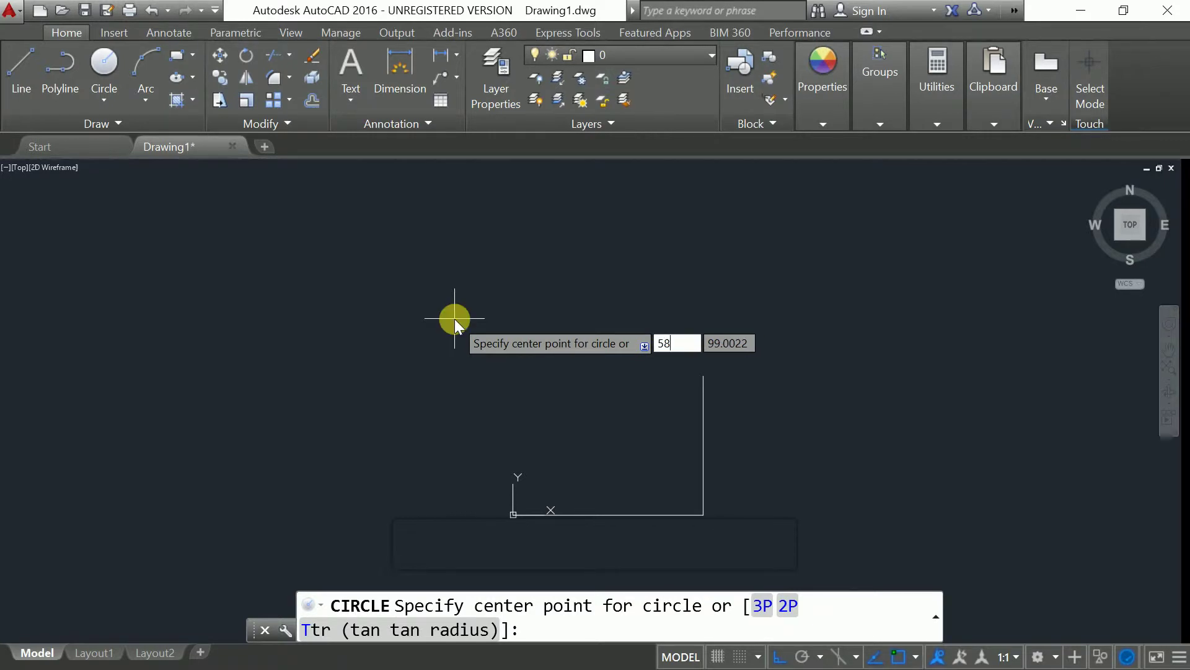
key(Tab)
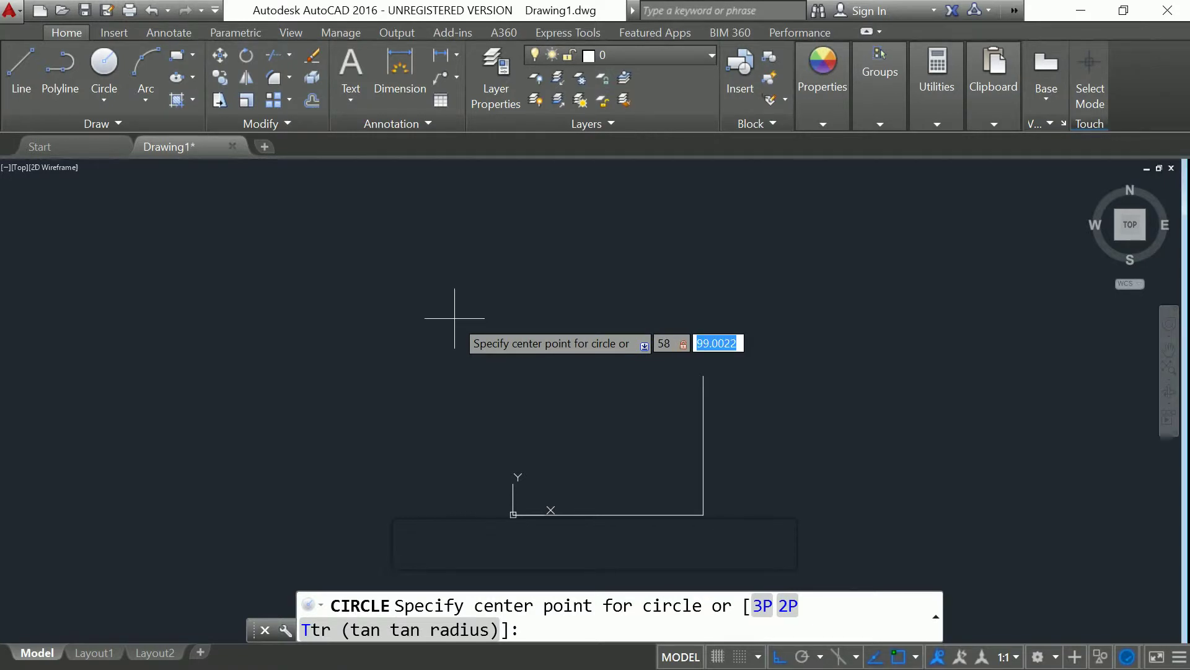
text(22)
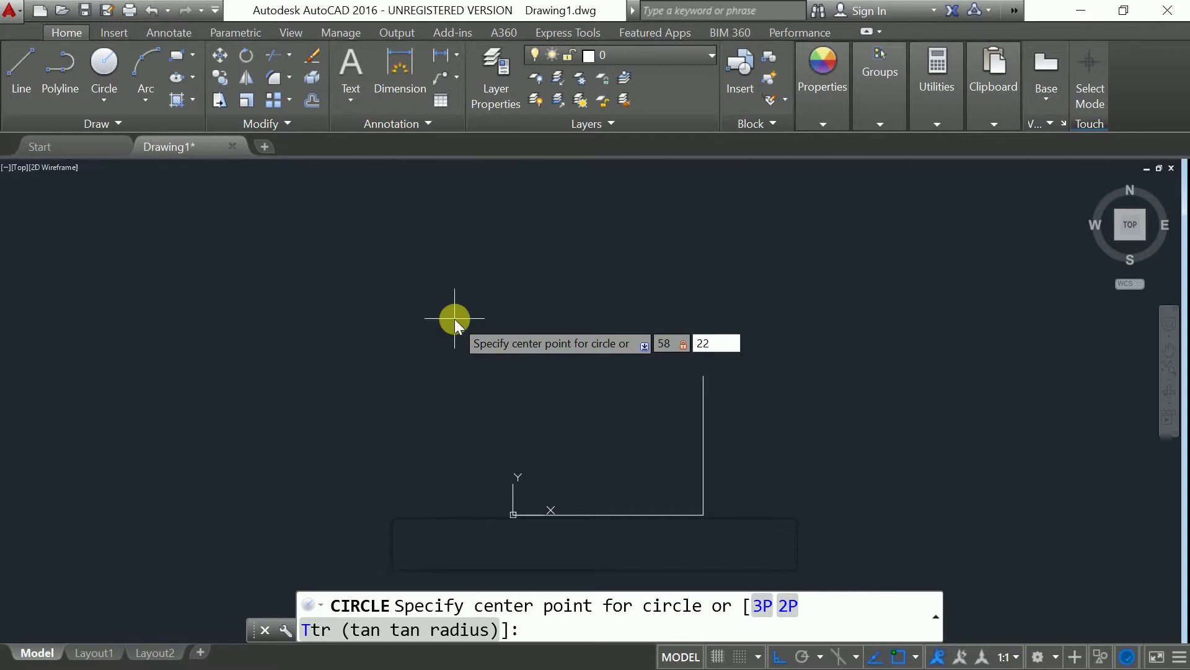
key(Return)
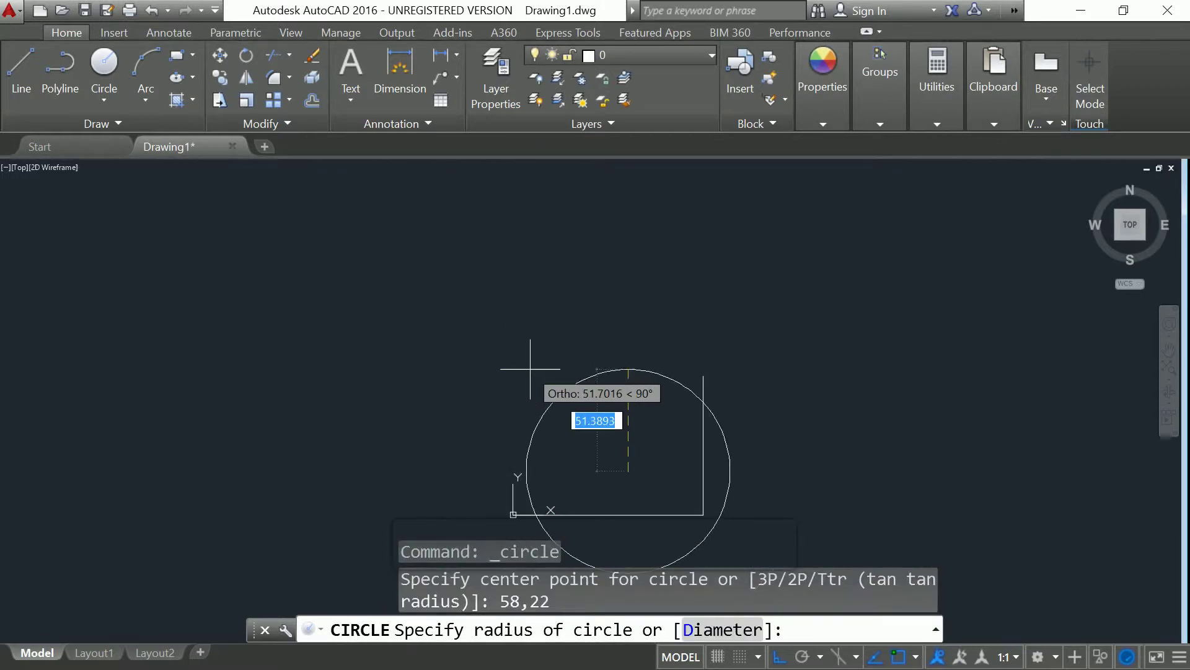
text(14)
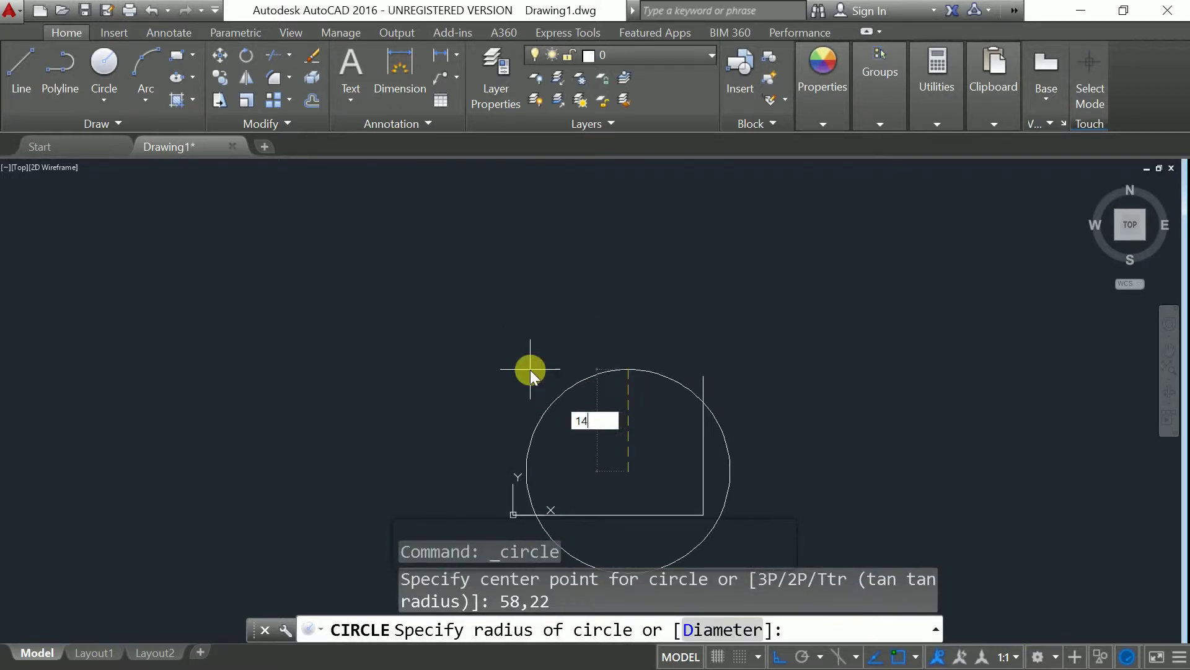
key(Return)
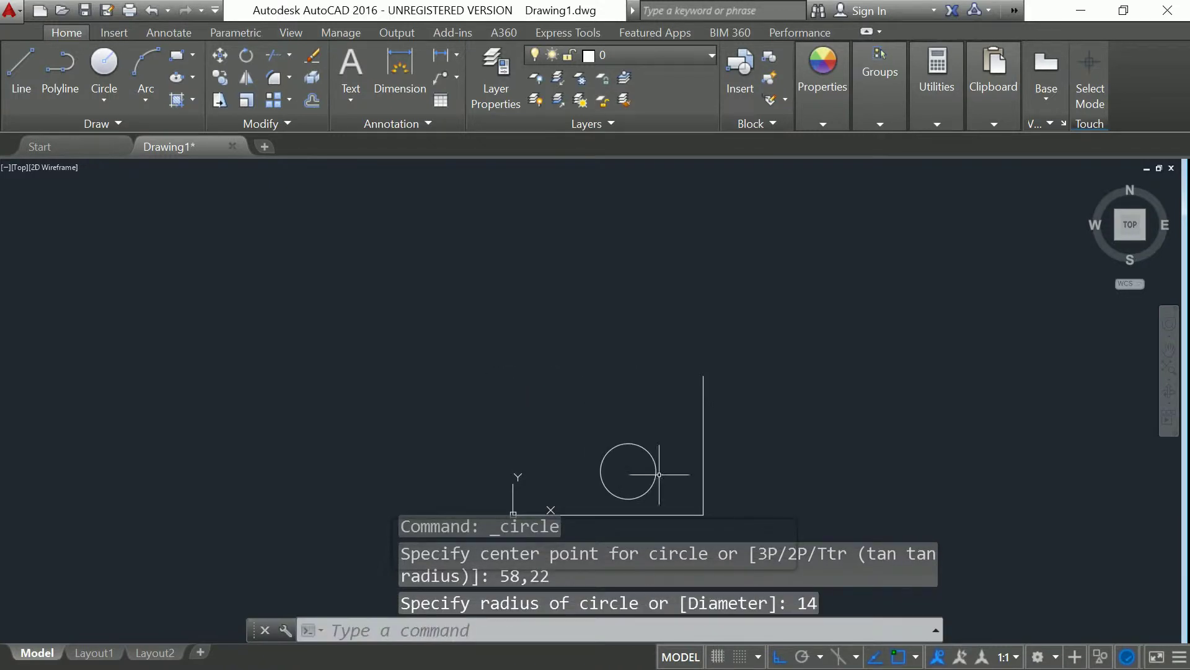
Draw a second circle centred at 20,22 with a radius of 13.
scroll(663, 522, up, 4)
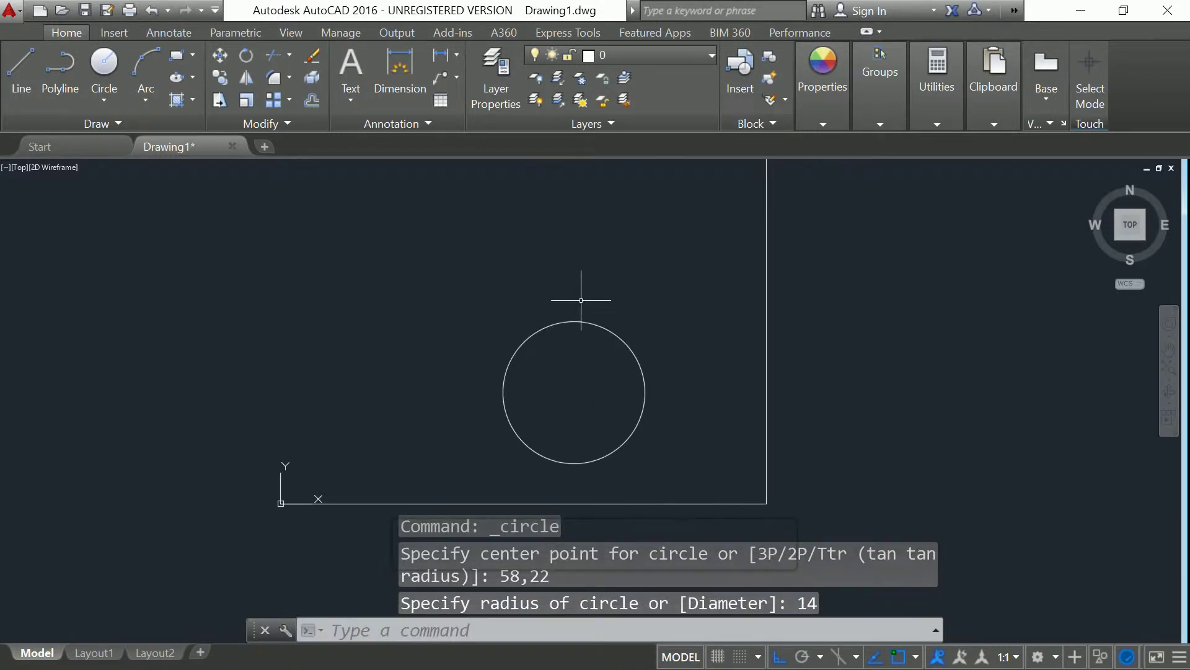
click(104, 62)
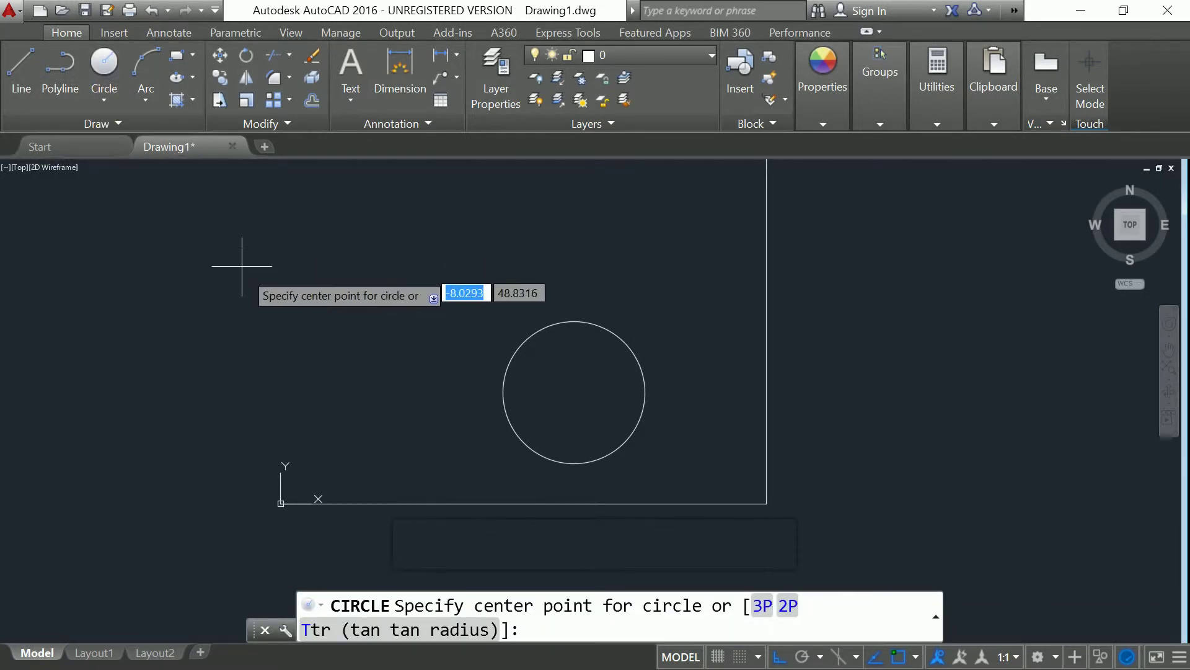
text(20)
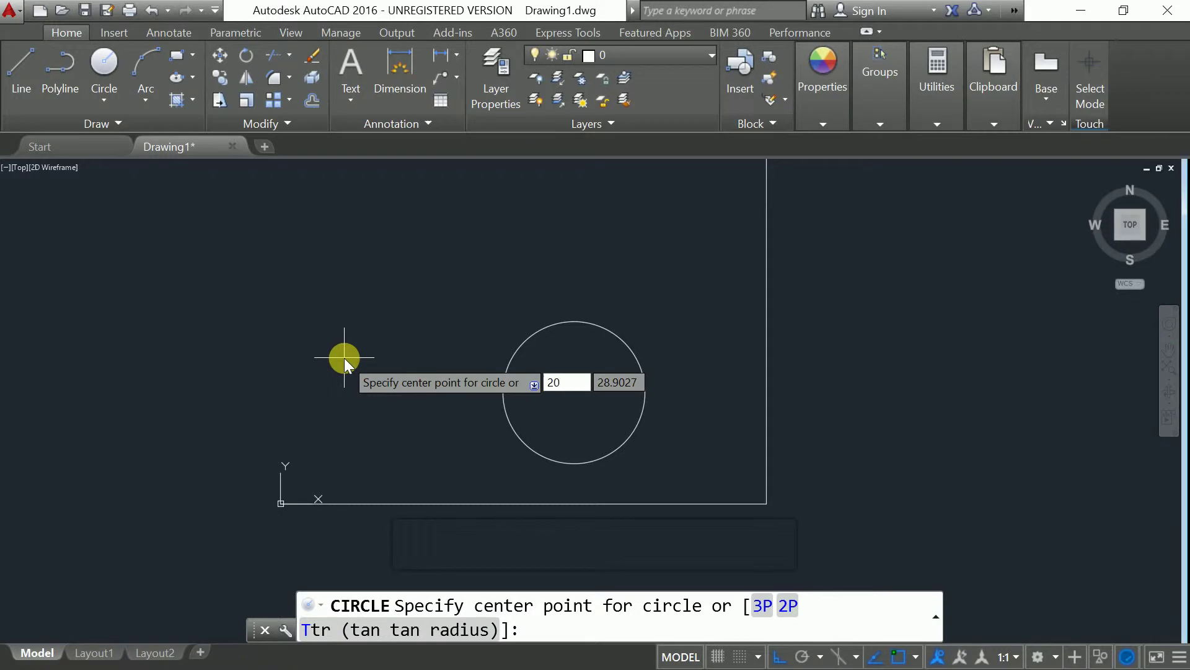
key(Tab)
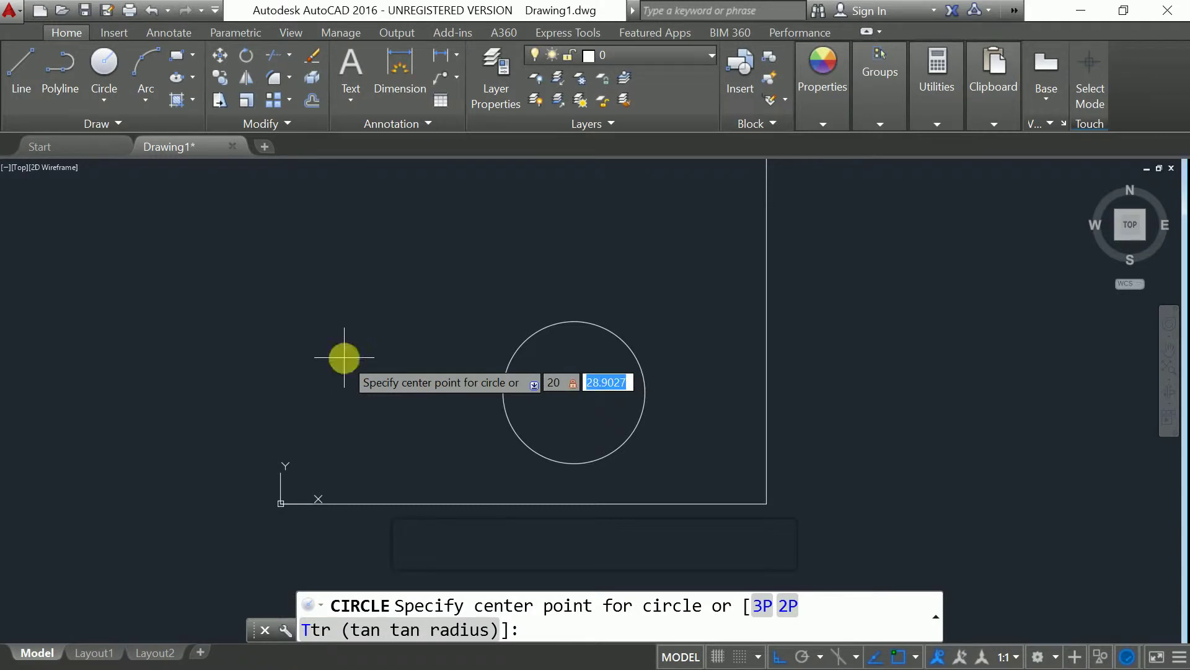
text(22)
key(Return)
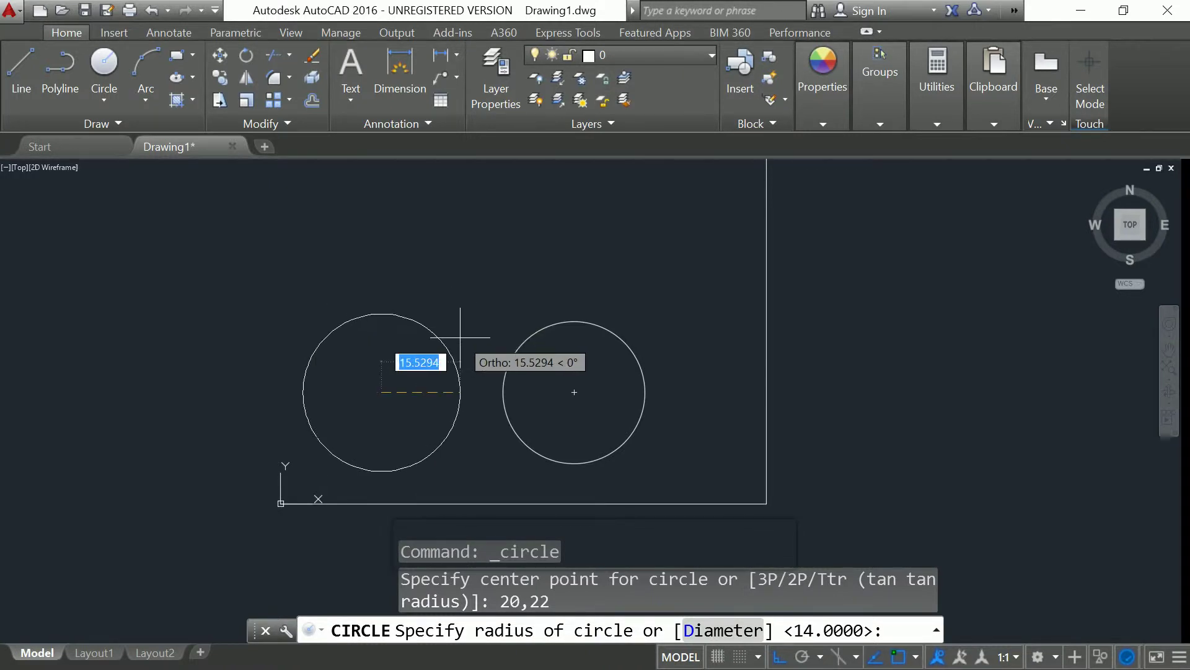
text(2)
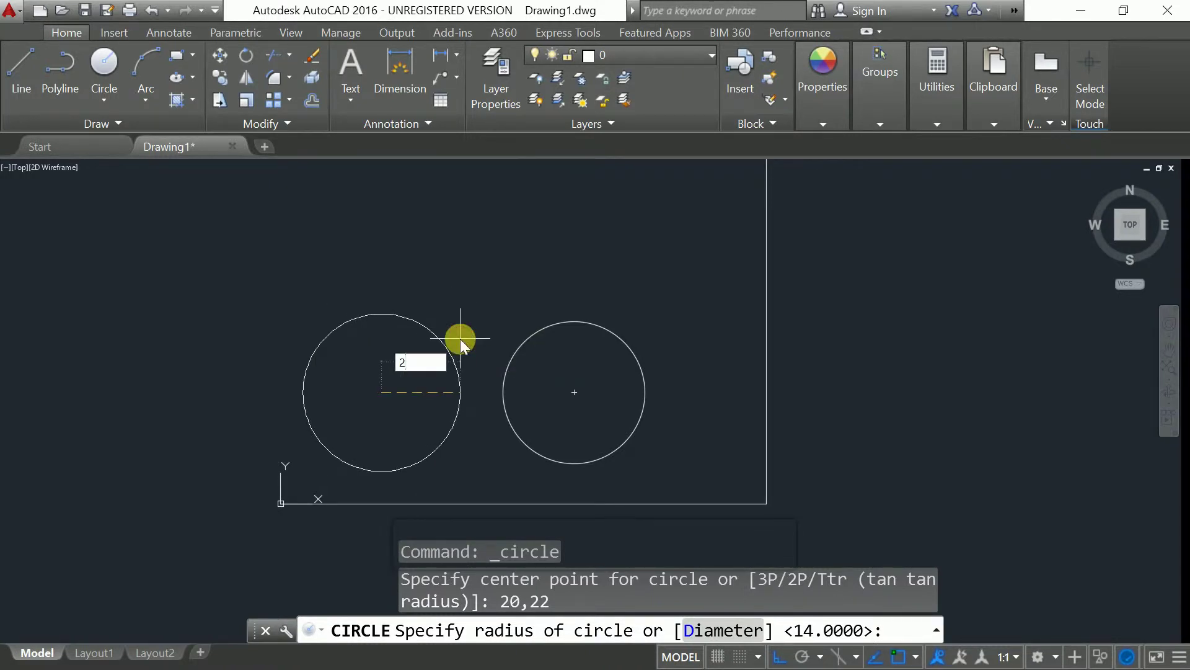
text(6)
key(BackSpace)
key(BackSpace)
text(13)
key(Return)
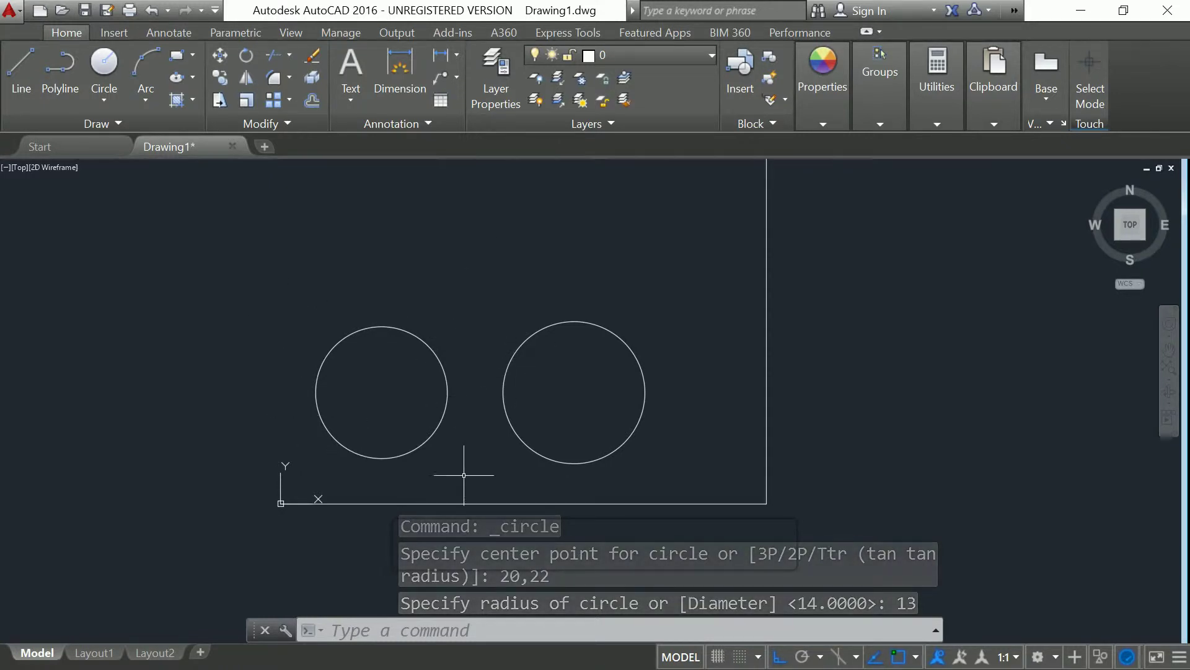
Draw a vertical line from the left quadrant of the radius 14 circle down to the base line.
click(22, 65)
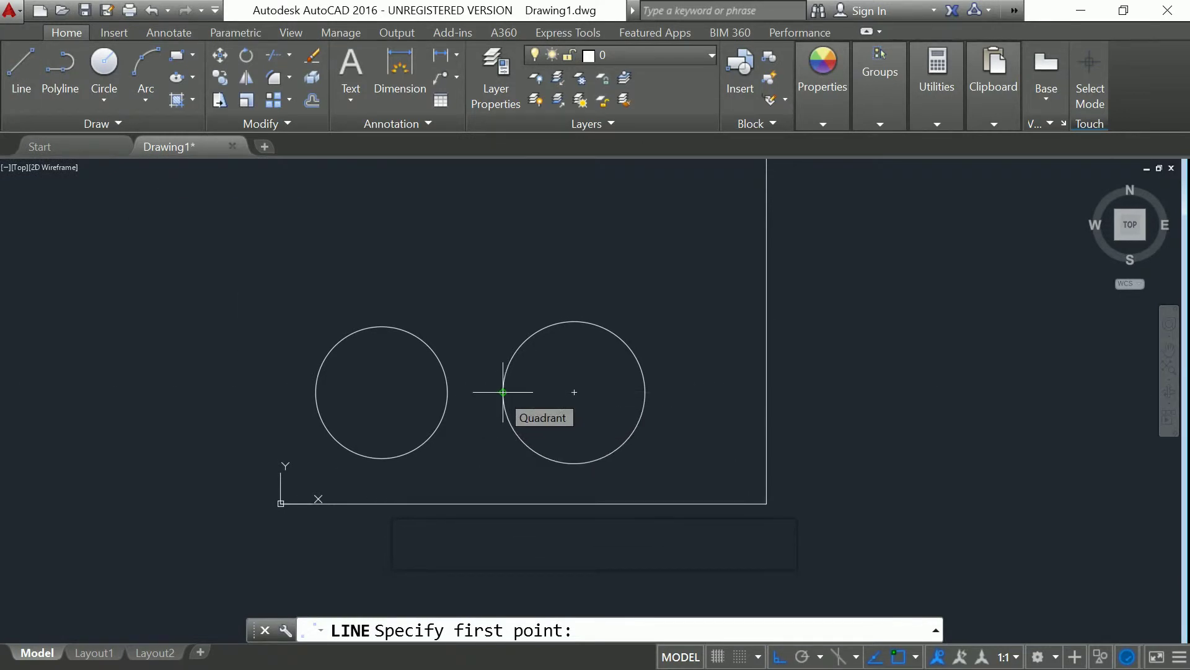
click(503, 392)
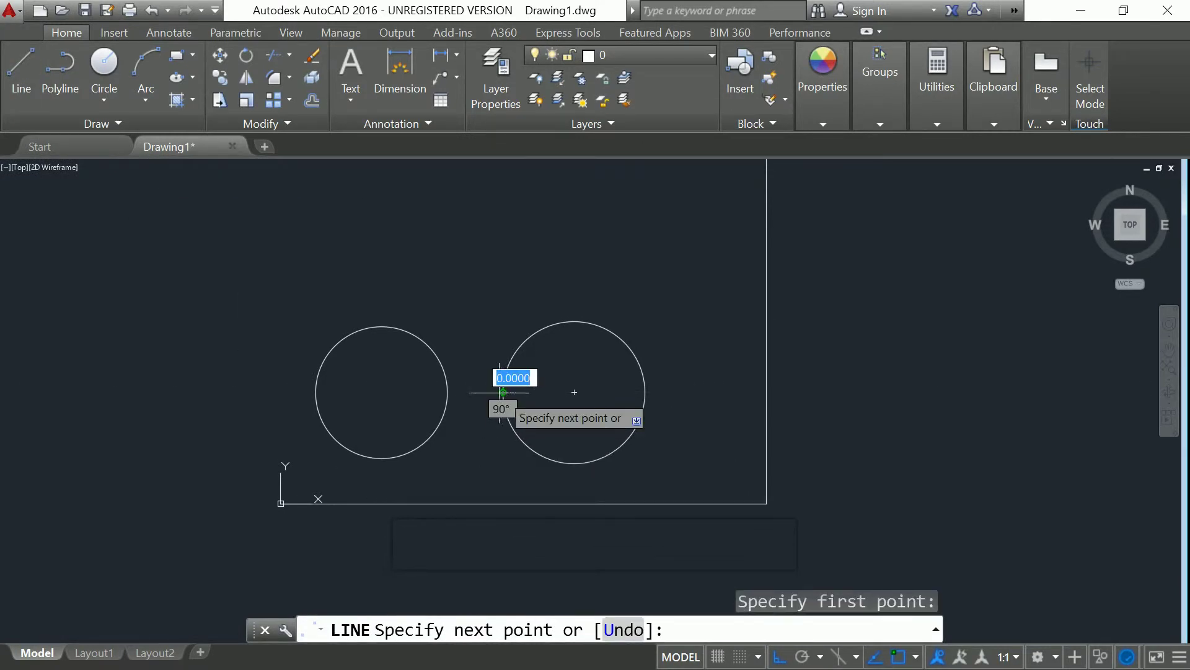
click(503, 504)
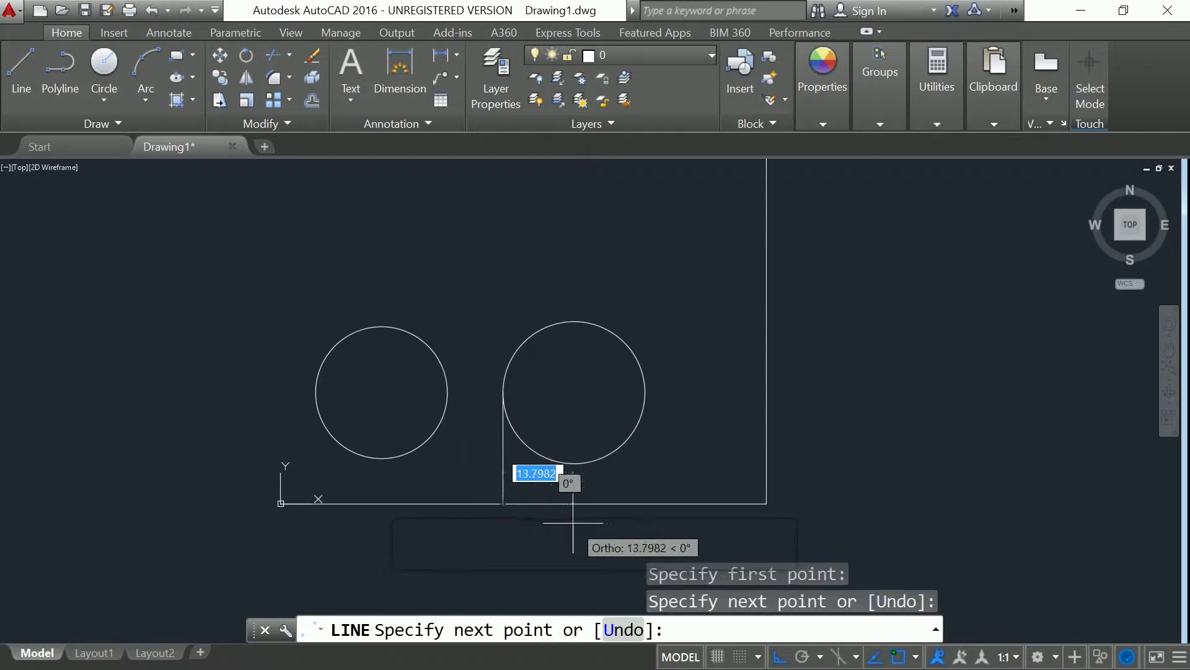
key(Escape)
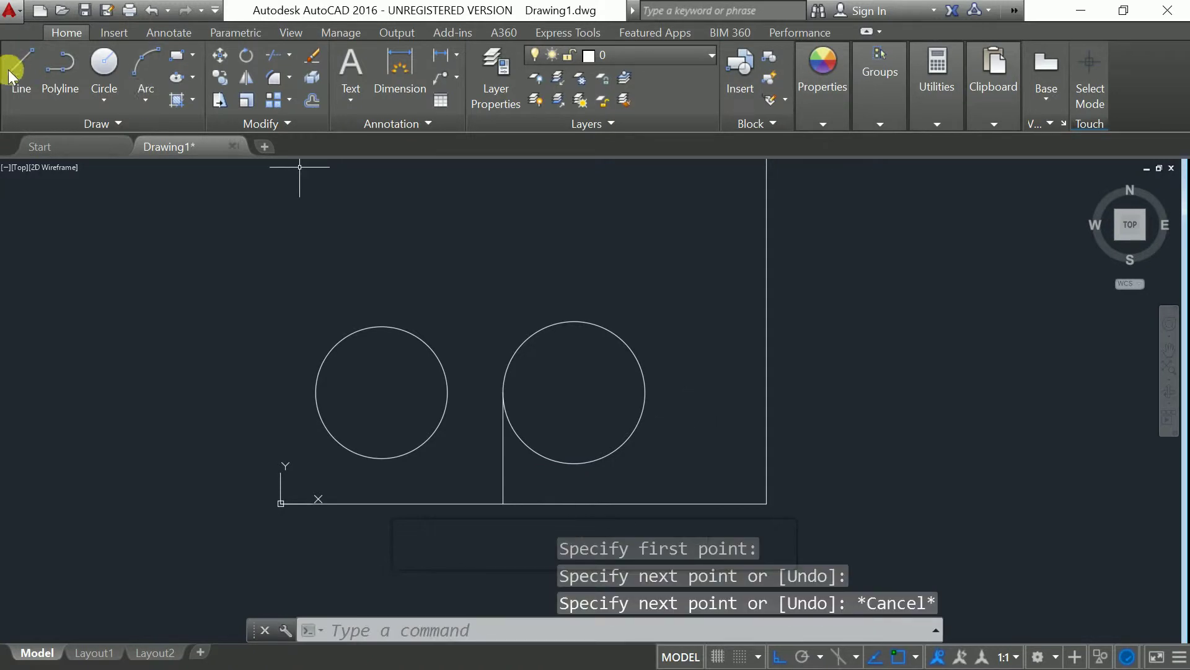
Draw a vertical line from the right quadrant of the radius 14 circle down to the base line.
click(31, 93)
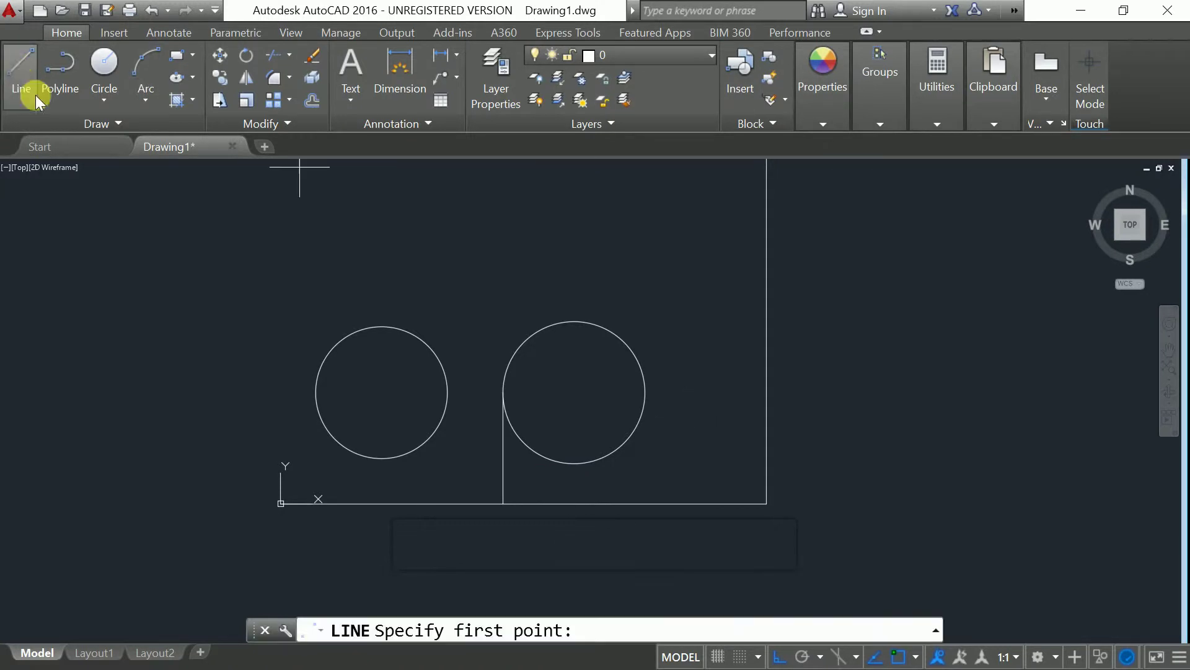
click(644, 392)
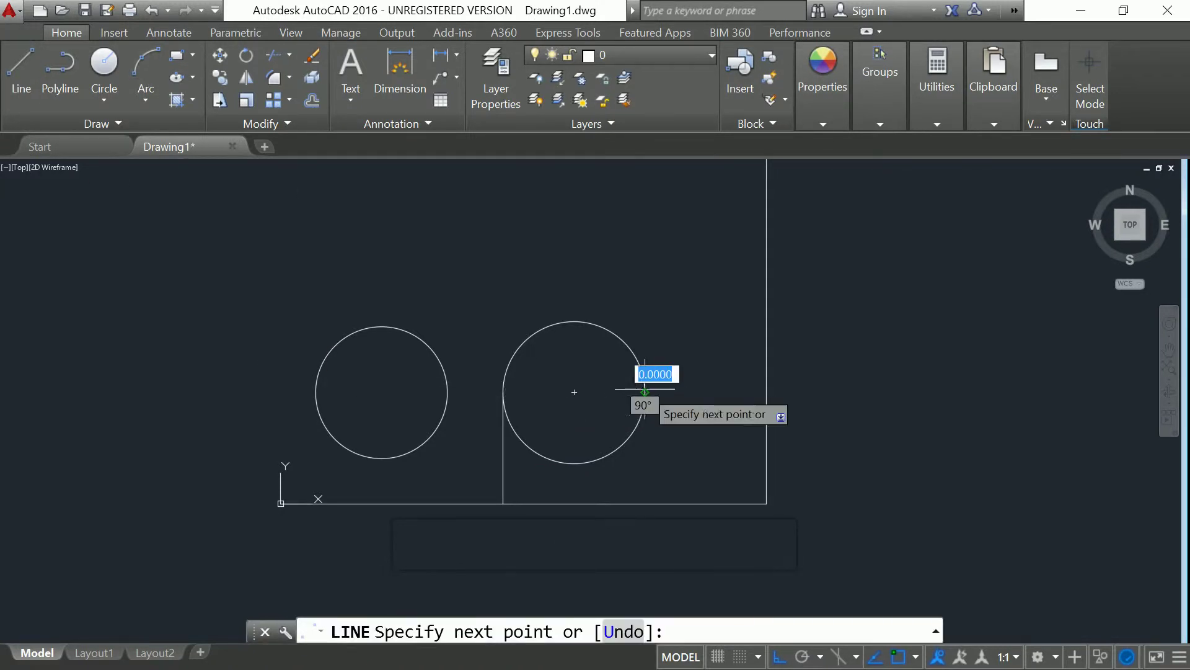
click(645, 503)
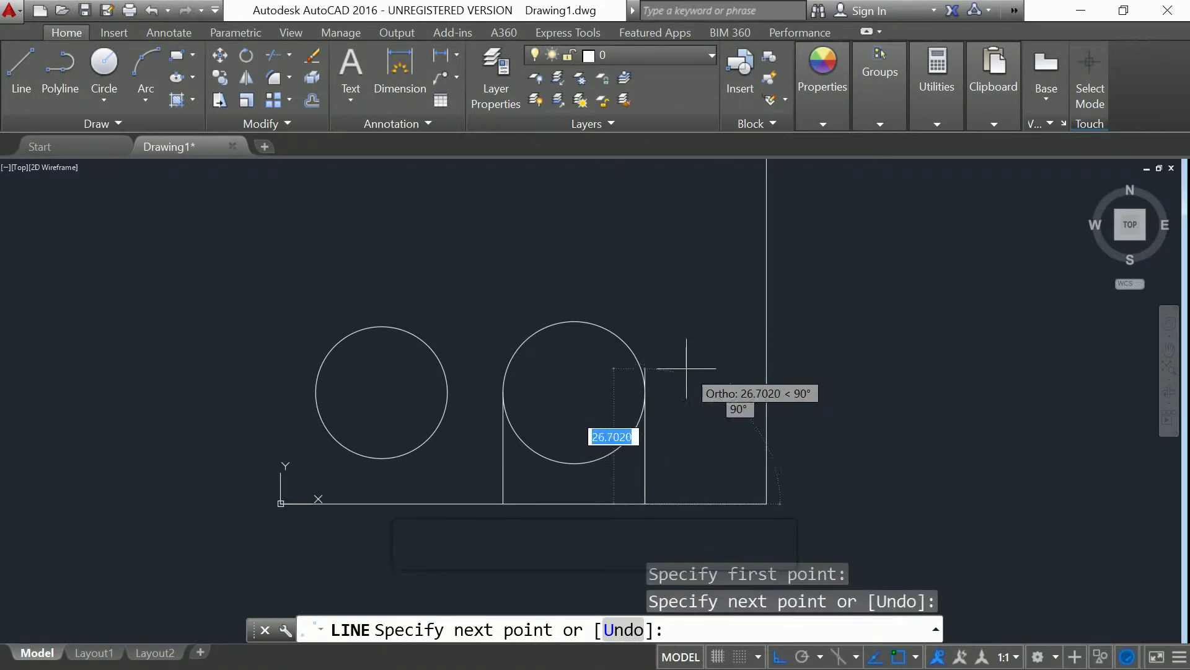
key(Escape)
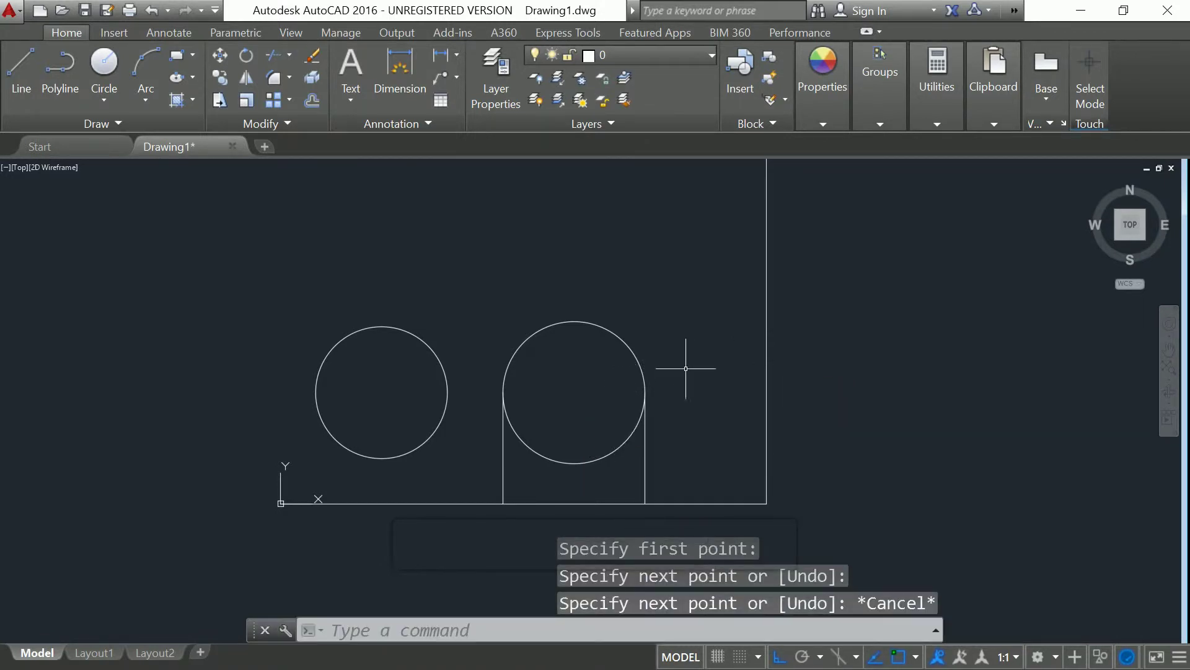
Trim away the lower half of the radius 14 circle and the base line segment between the two vertical lines.
click(273, 57)
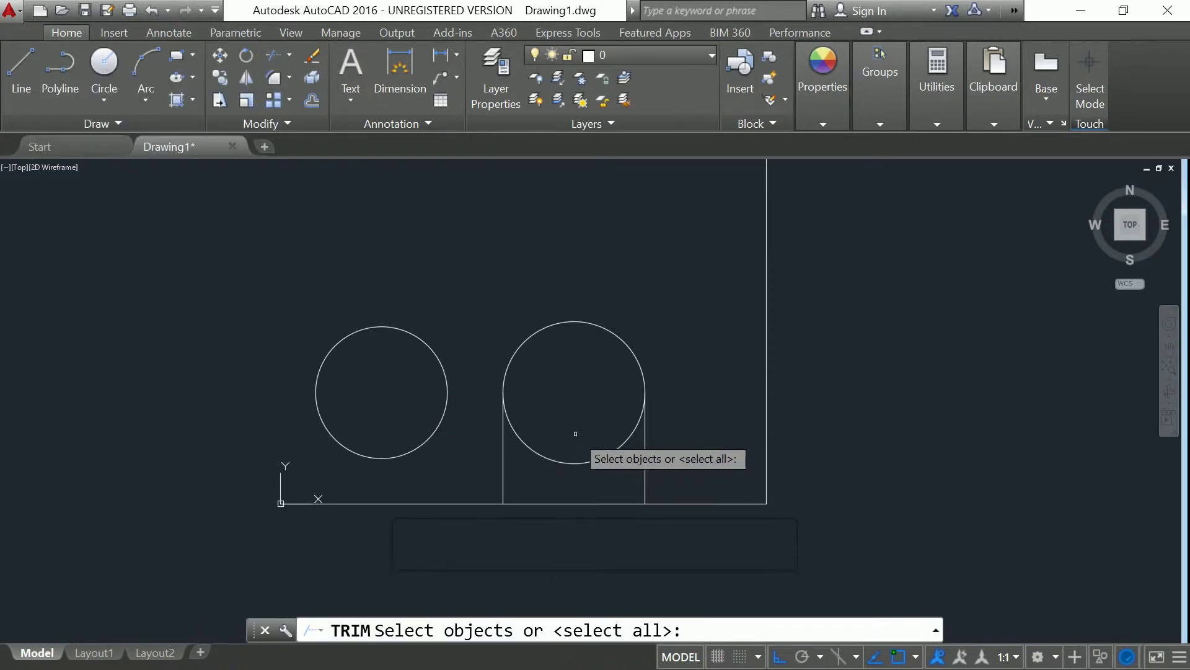
key(Return)
click(590, 460)
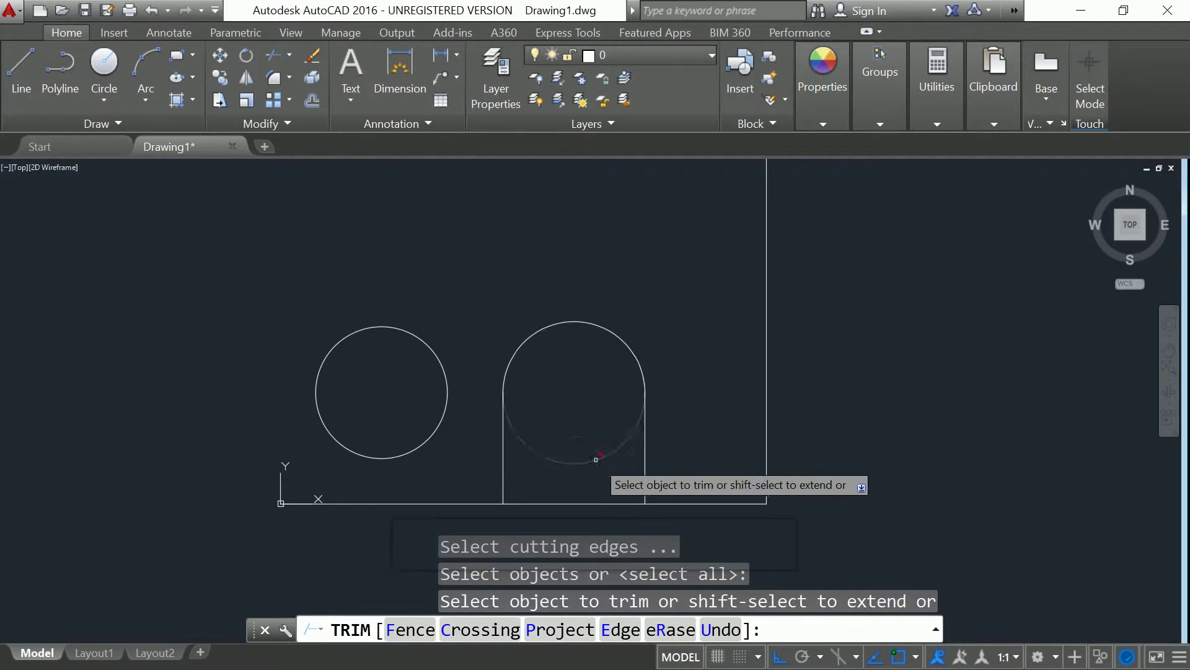
click(592, 503)
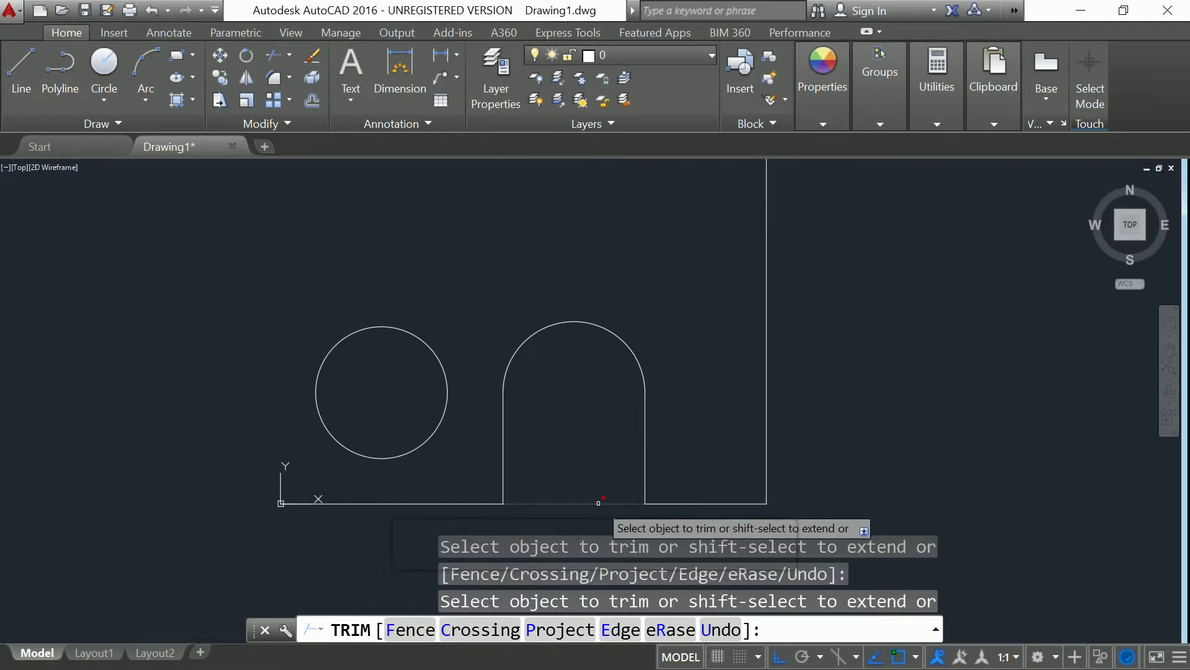
key(Escape)
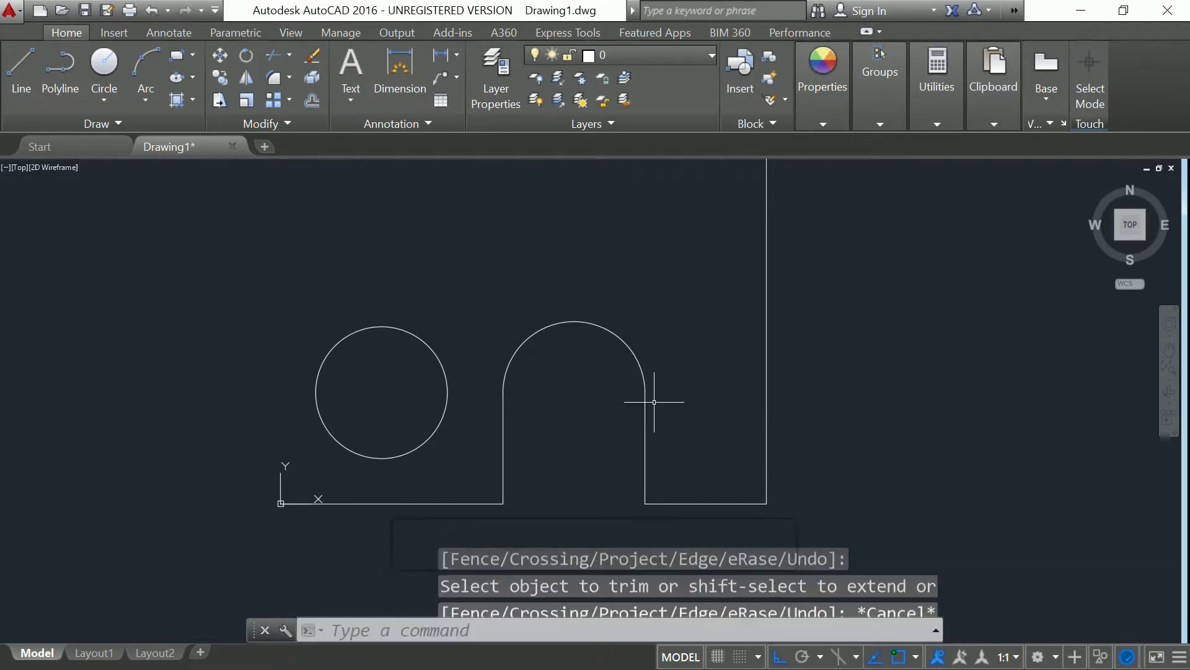
Draw a circle by centre and diameter, centred at 58,70 with a diameter of 44, above the arched slot.
scroll(682, 417, down, 4)
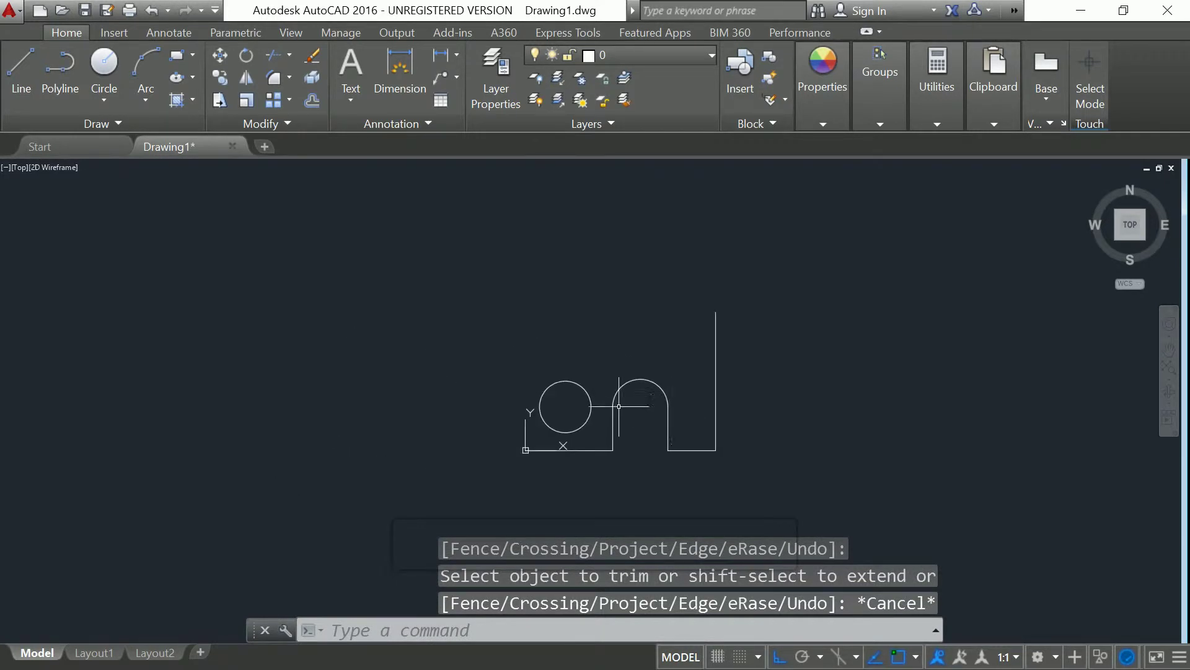
scroll(619, 406, up, 2)
scroll(645, 425, down, 2)
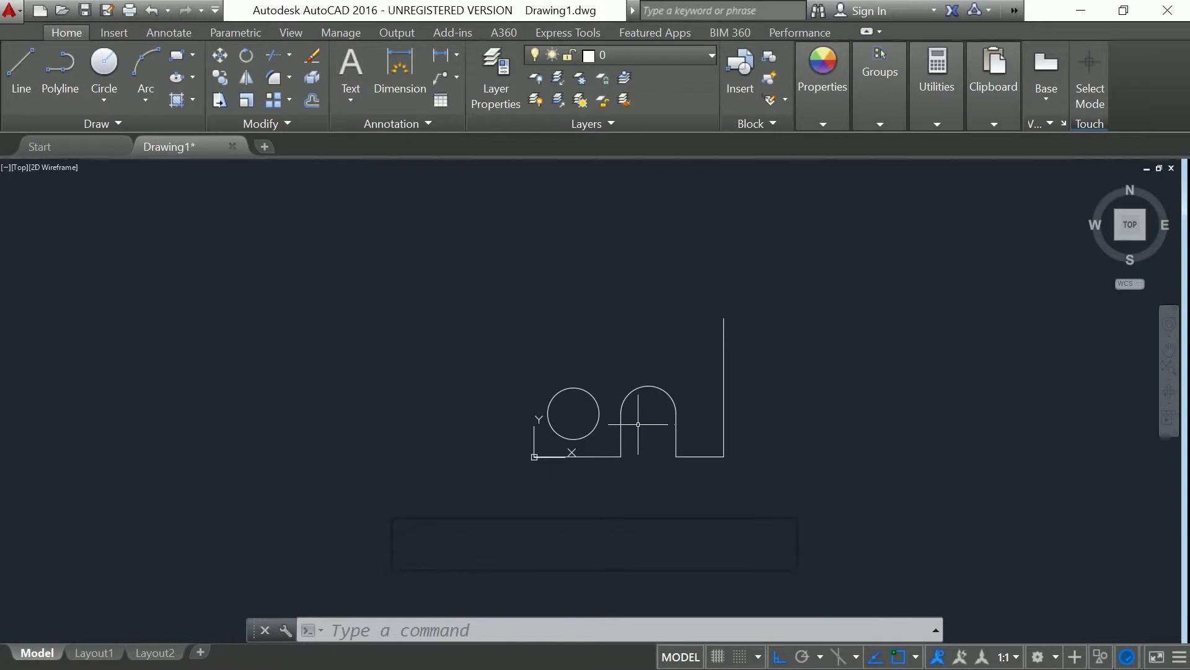
key(alt+Tab)
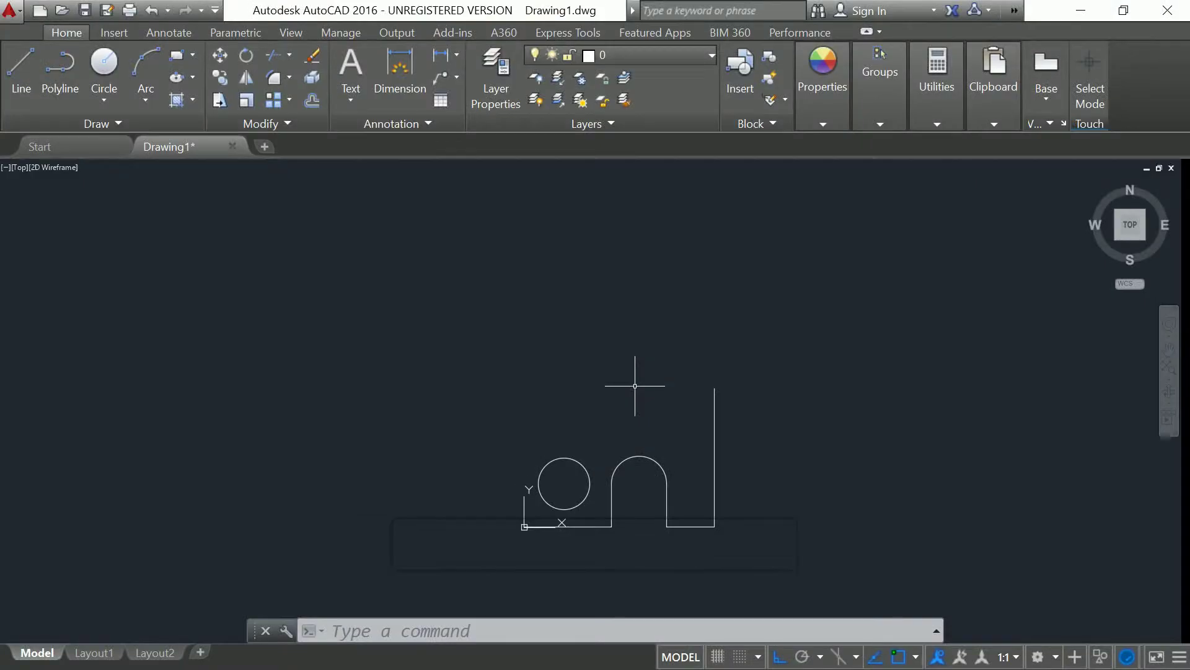
click(110, 96)
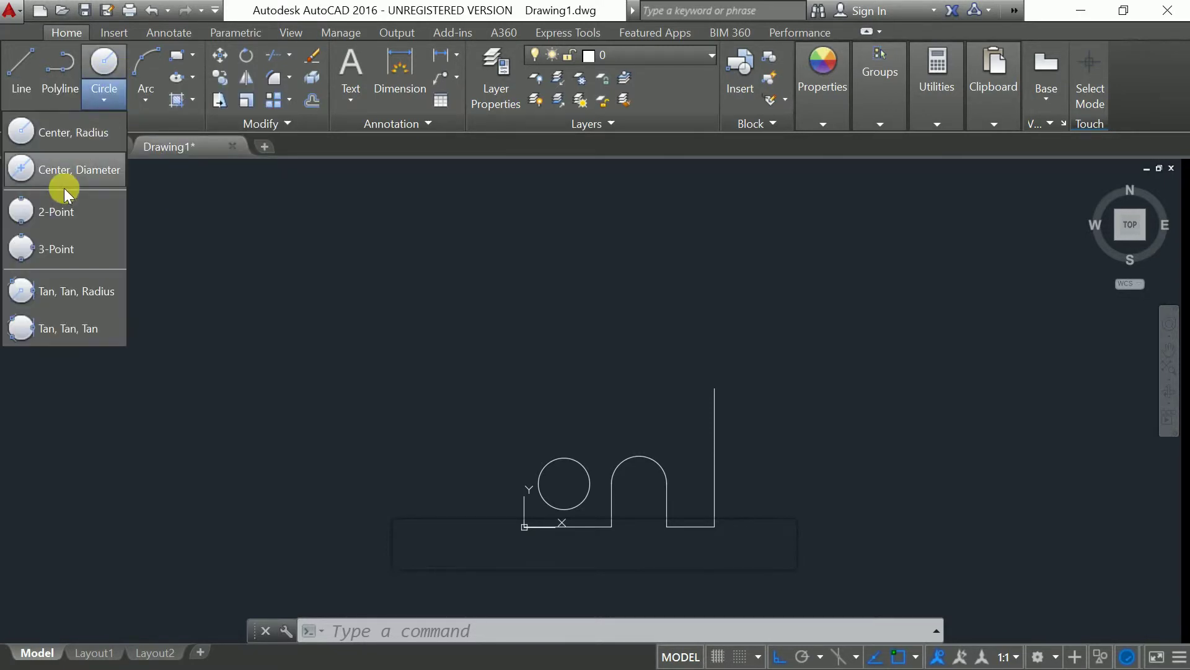
click(66, 184)
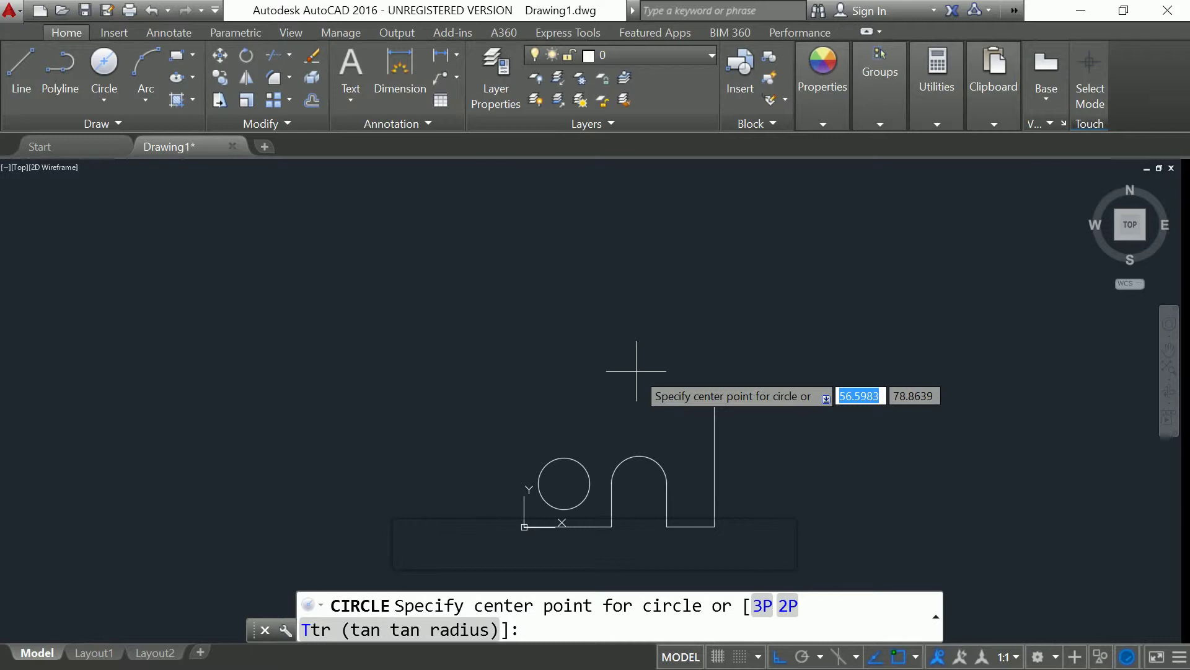
text(5)
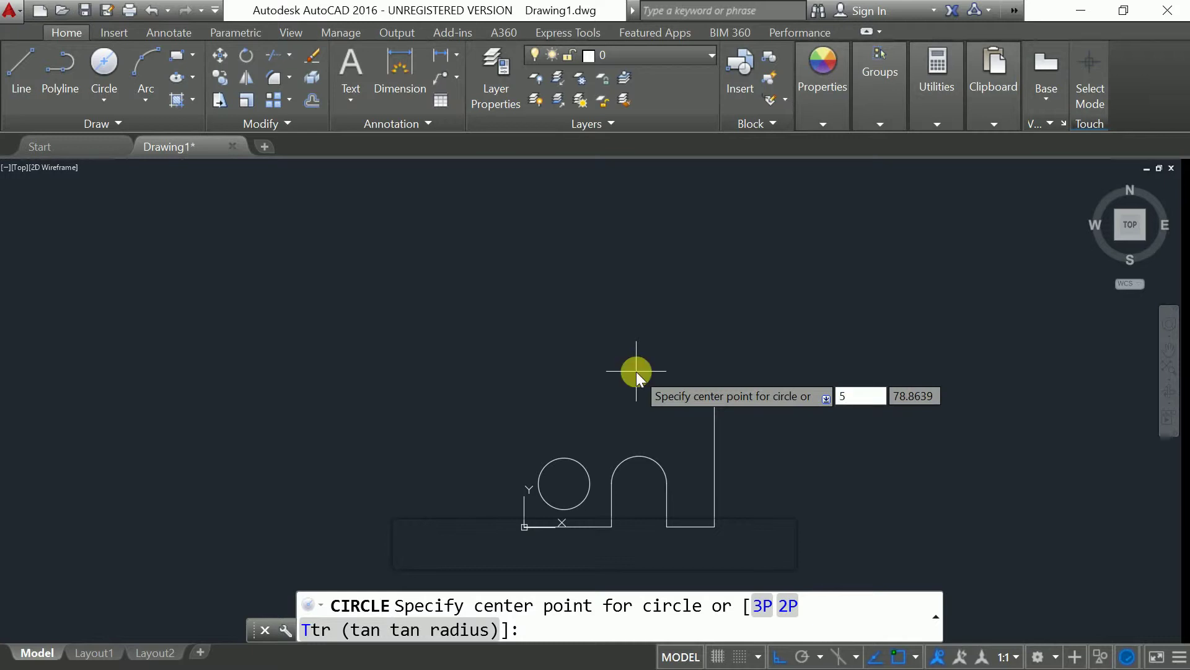
text(8)
key(Tab)
text(7)
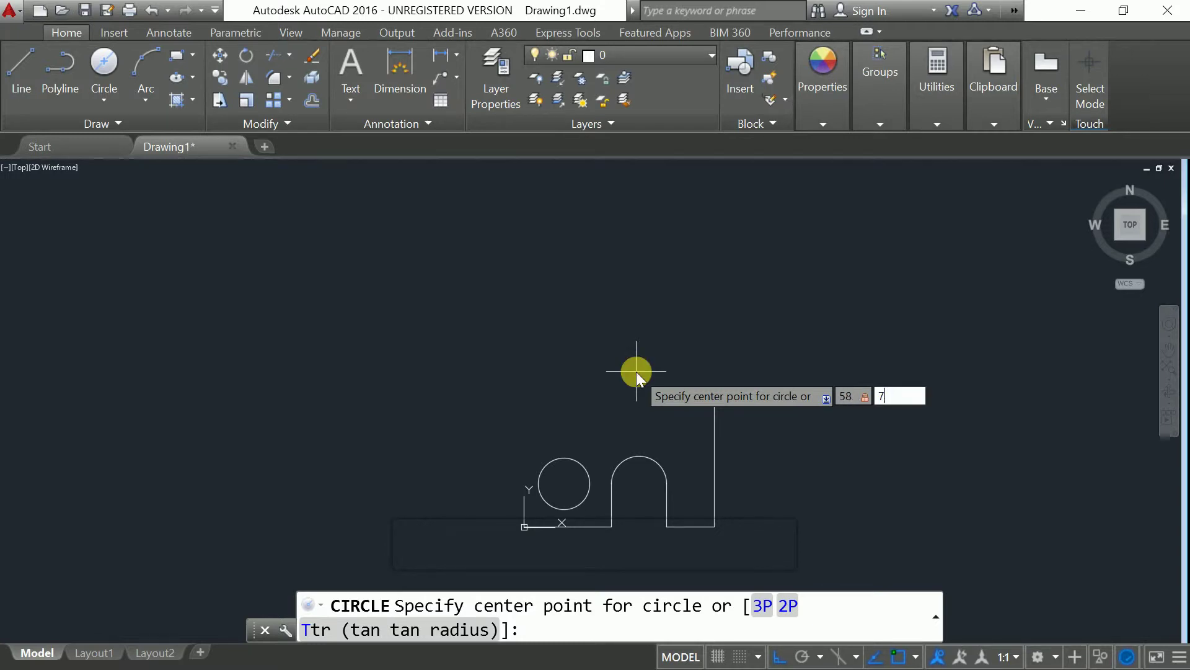
text(0)
key(Return)
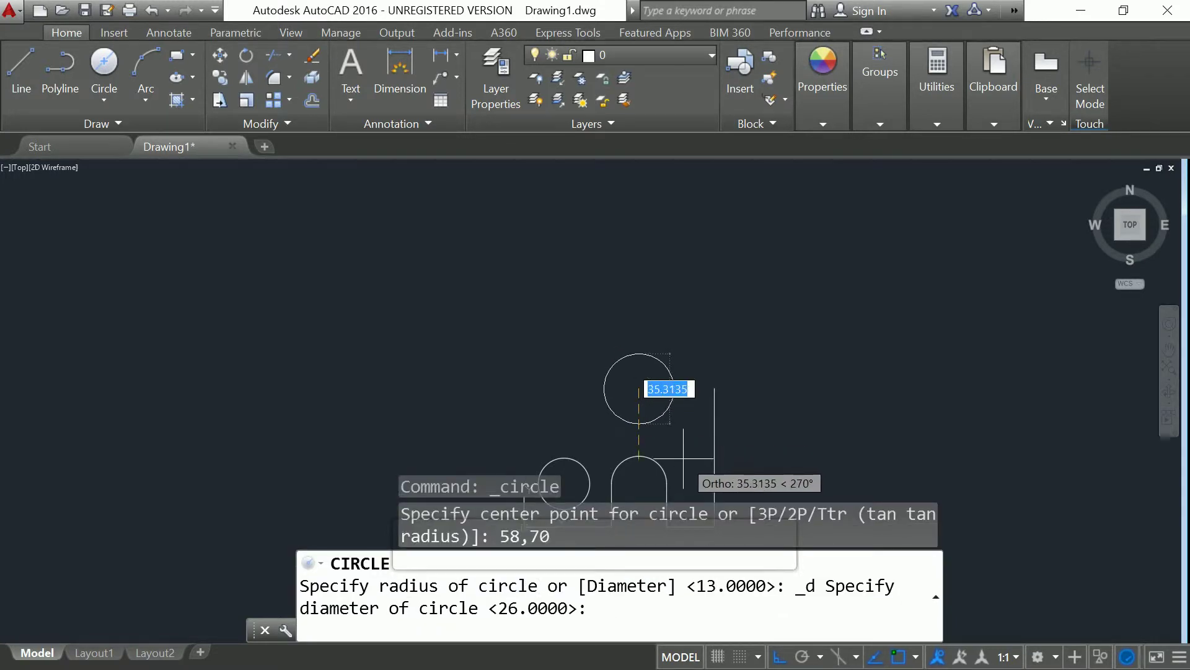
text(44)
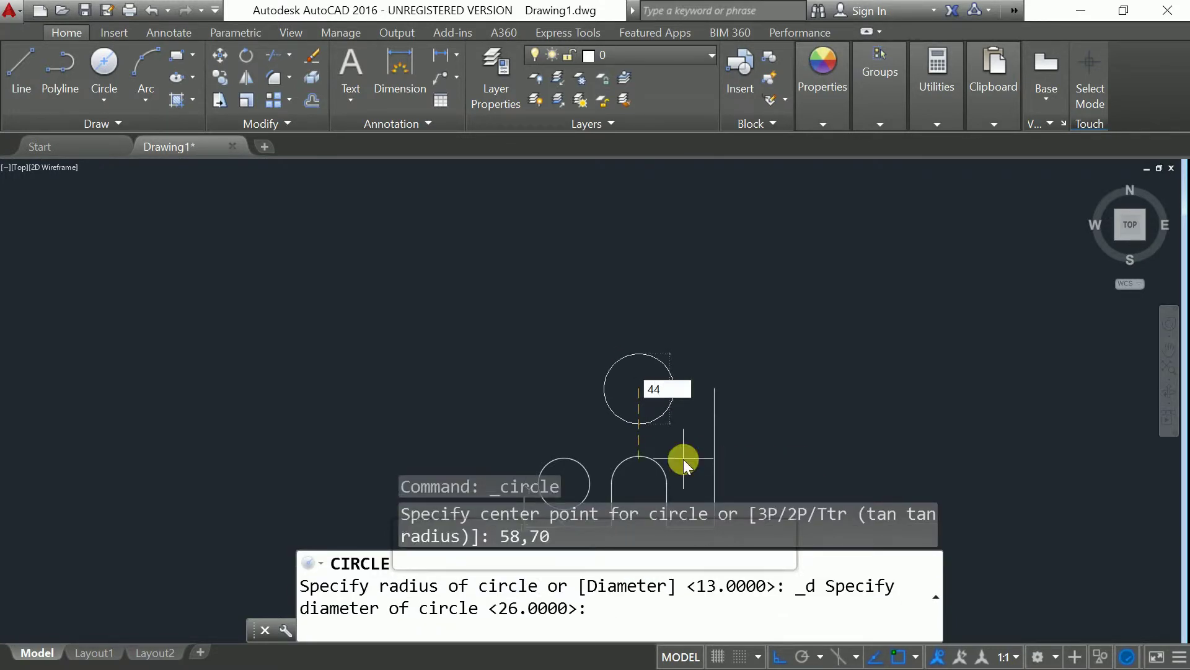
key(Return)
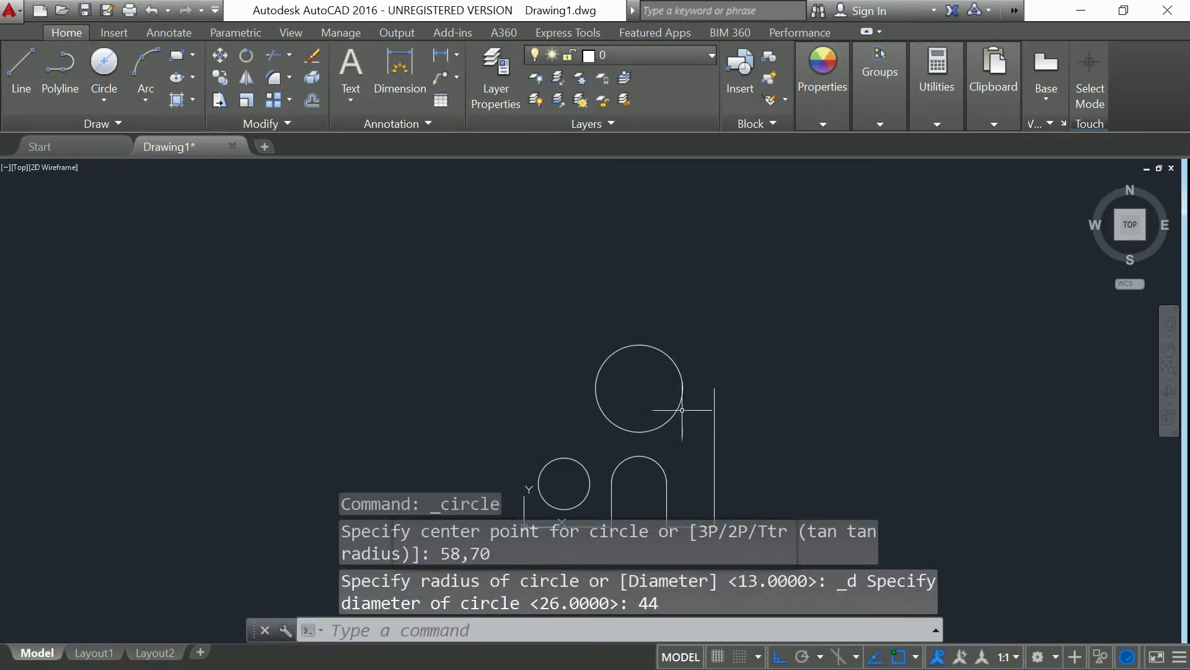
Draw a circle centred at 20,144 with a diameter of 40.
scroll(685, 425, down, 2)
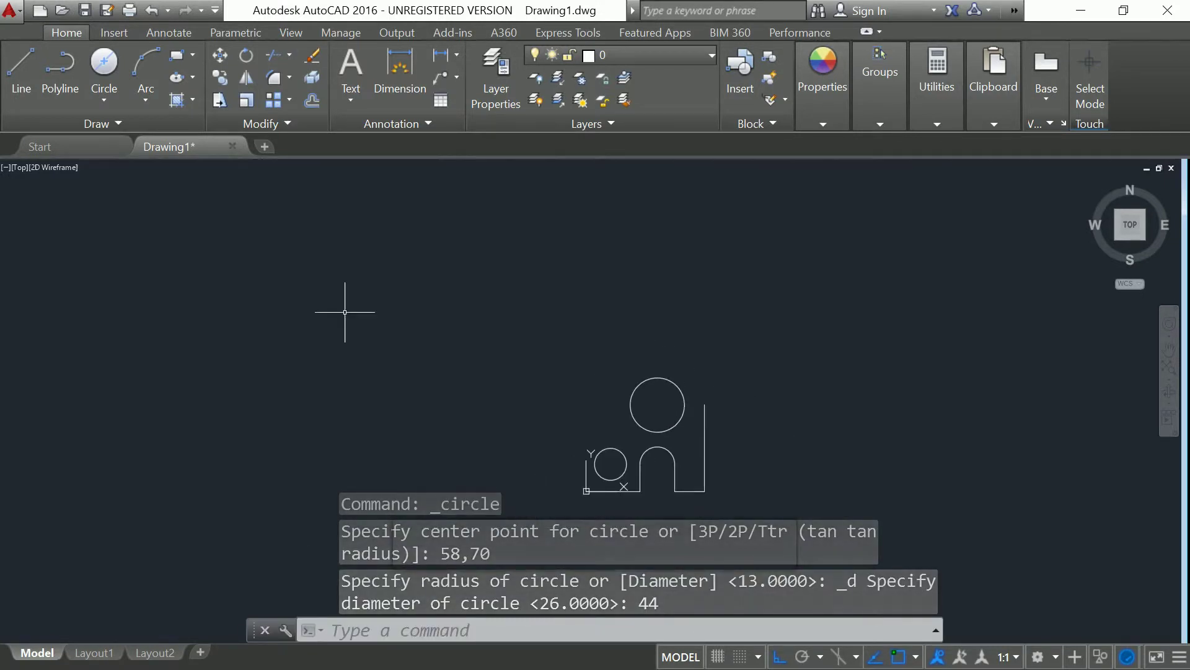
click(104, 66)
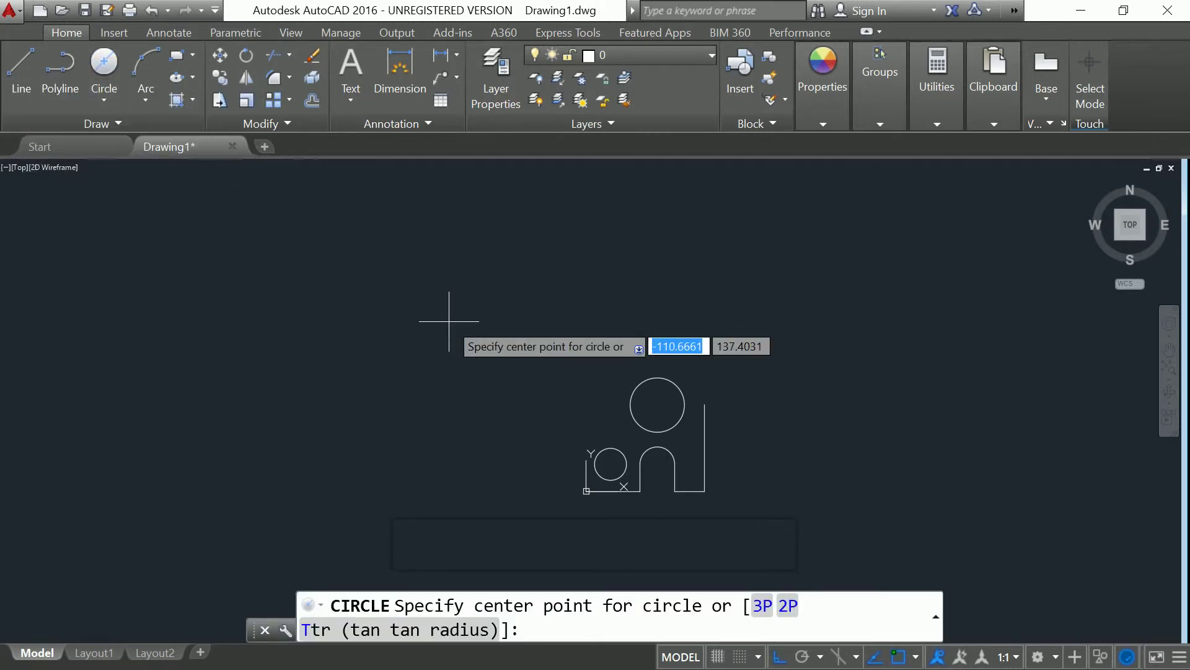
text(2)
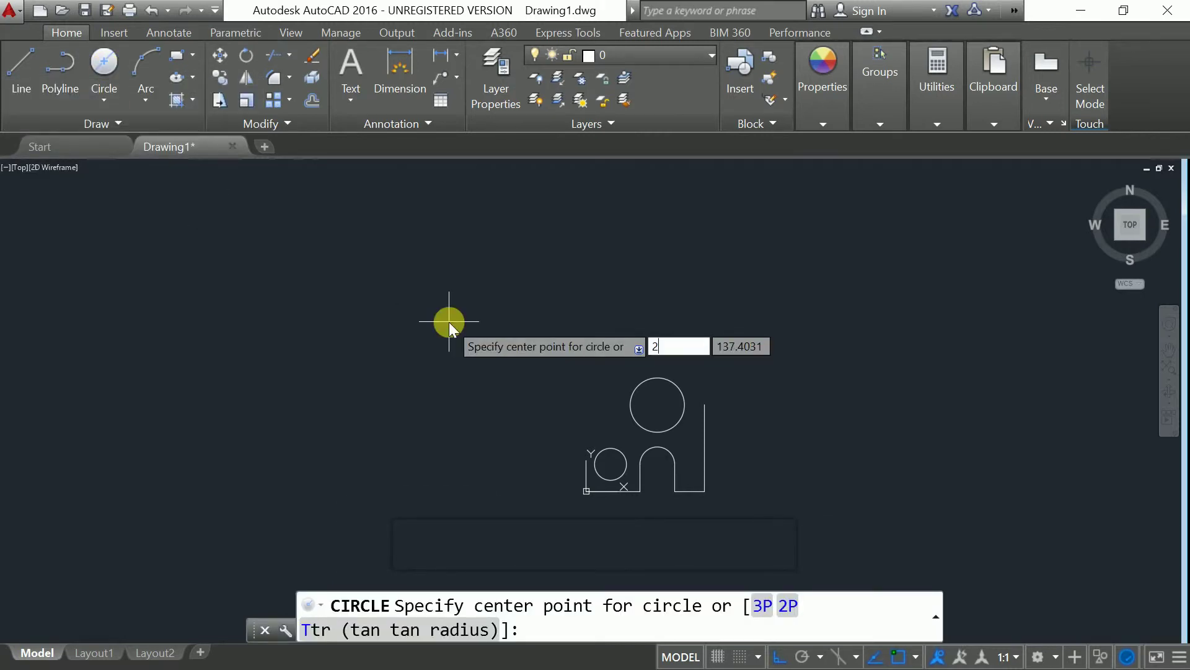
text(0)
key(Tab)
text(14)
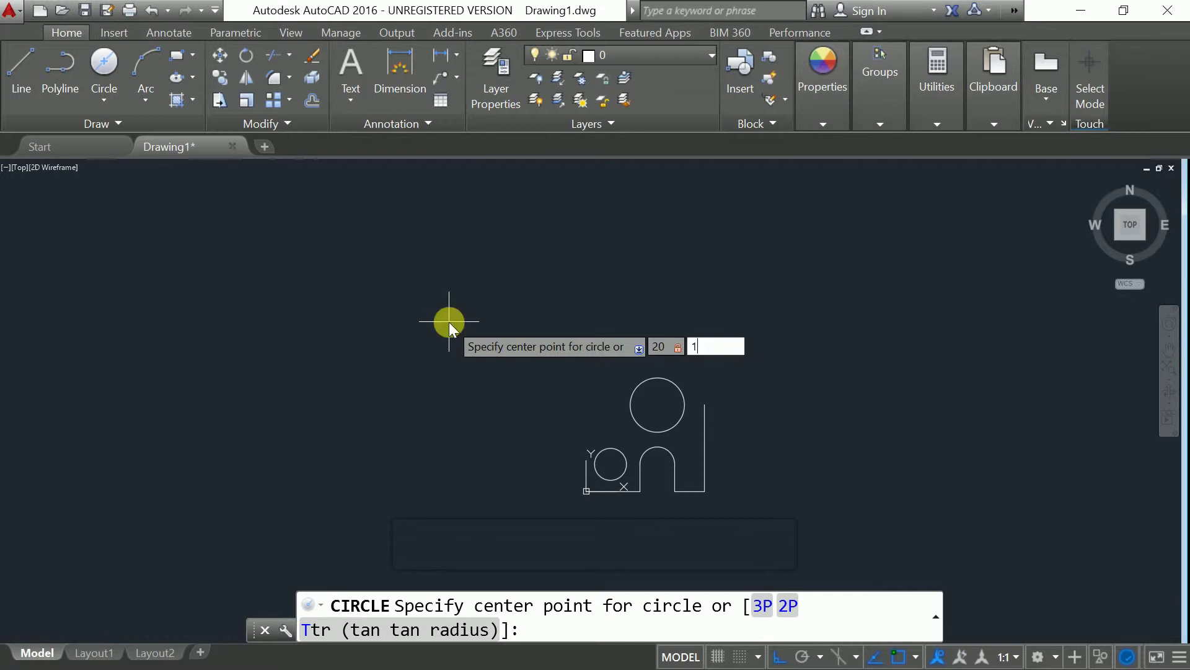
text(4)
key(Return)
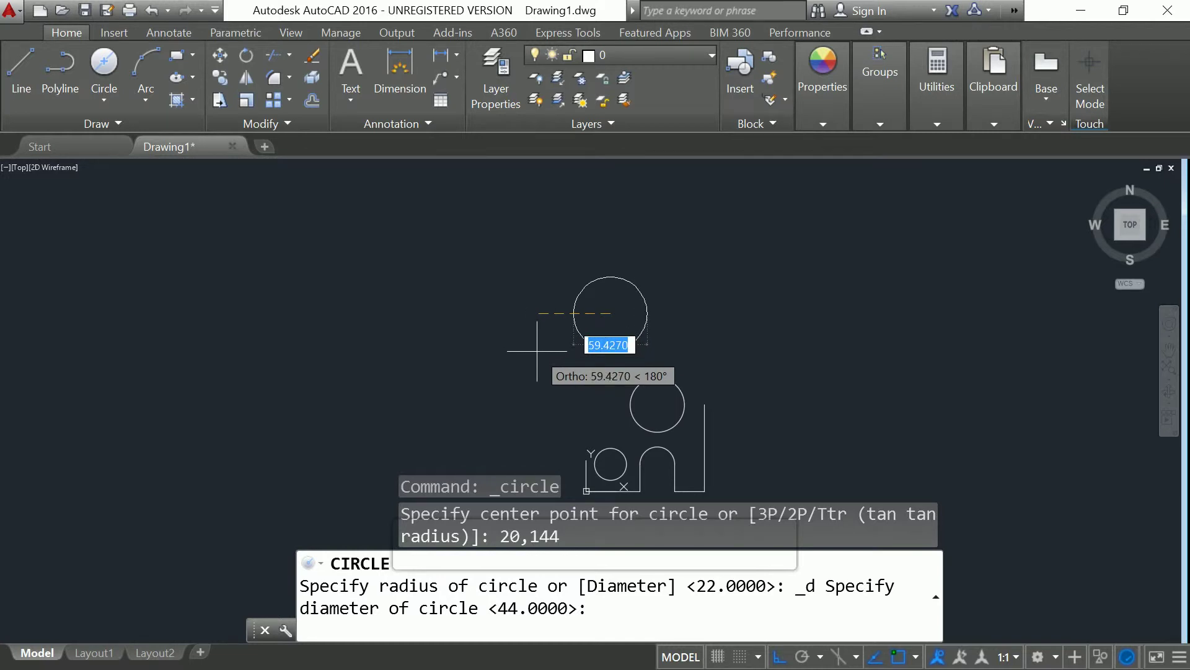
text(4)
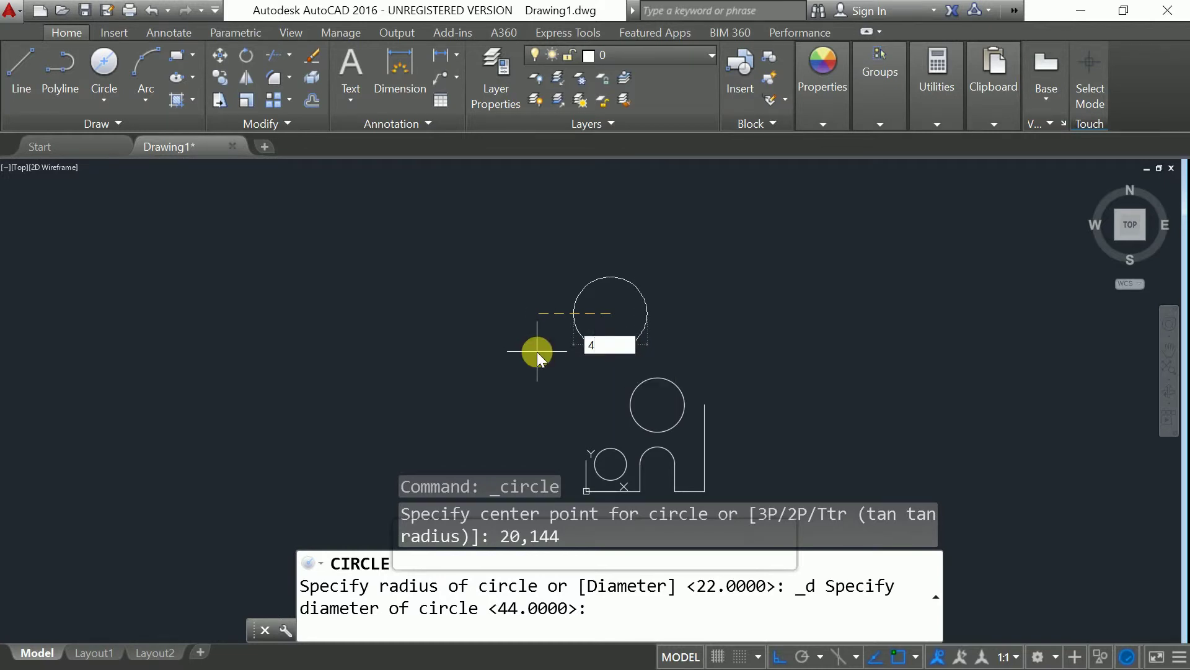
text(0)
key(Return)
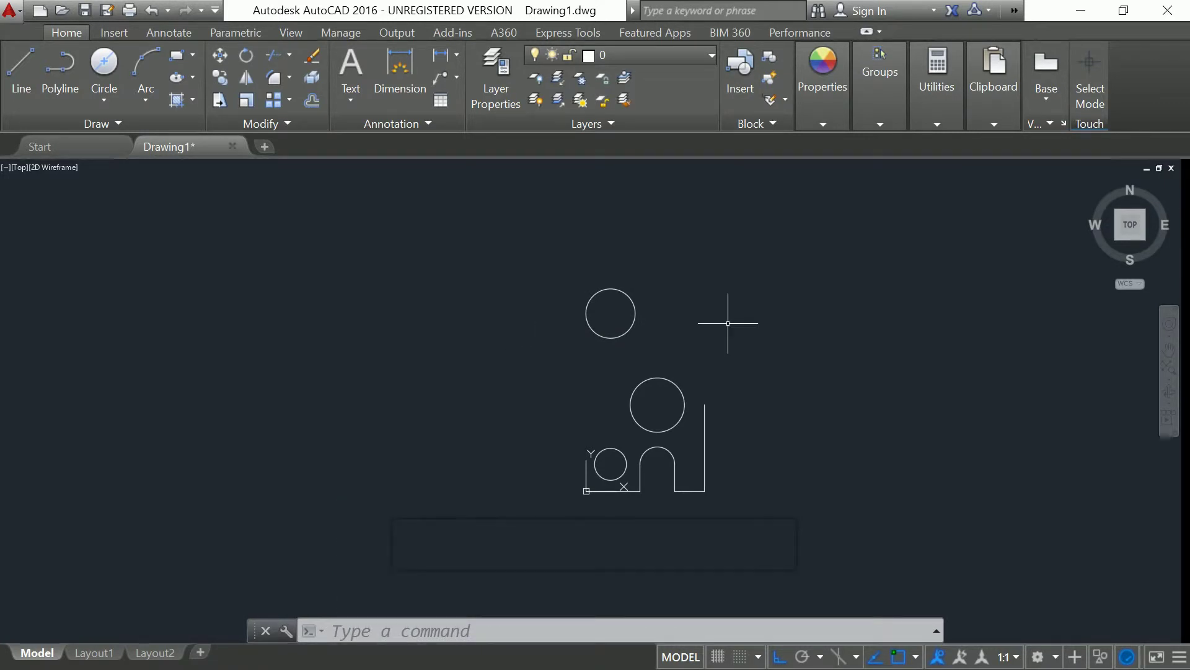
Draw a circle centred at 70,190 with a diameter of 20.
click(106, 74)
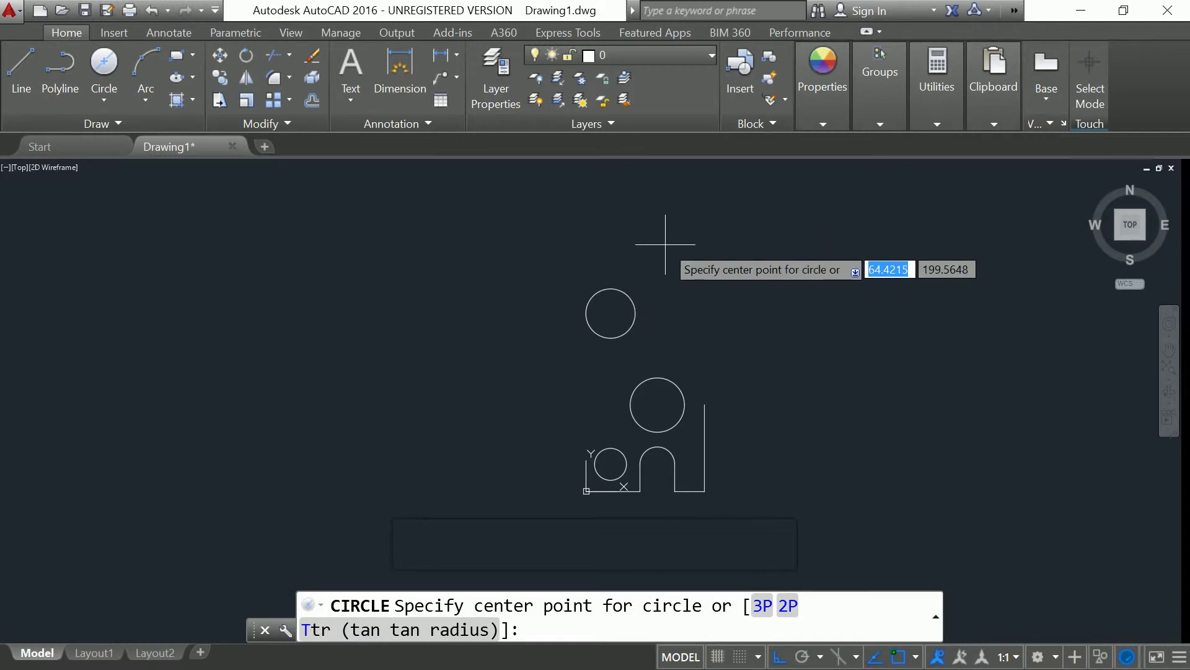
text(70)
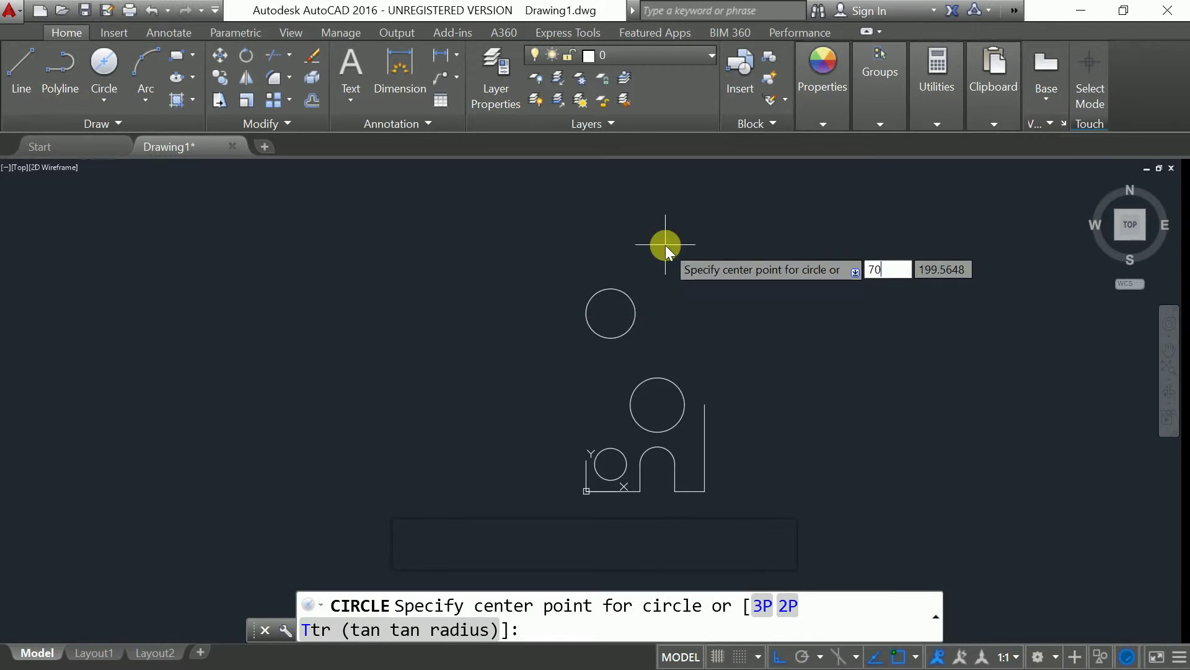
key(Tab)
text(190)
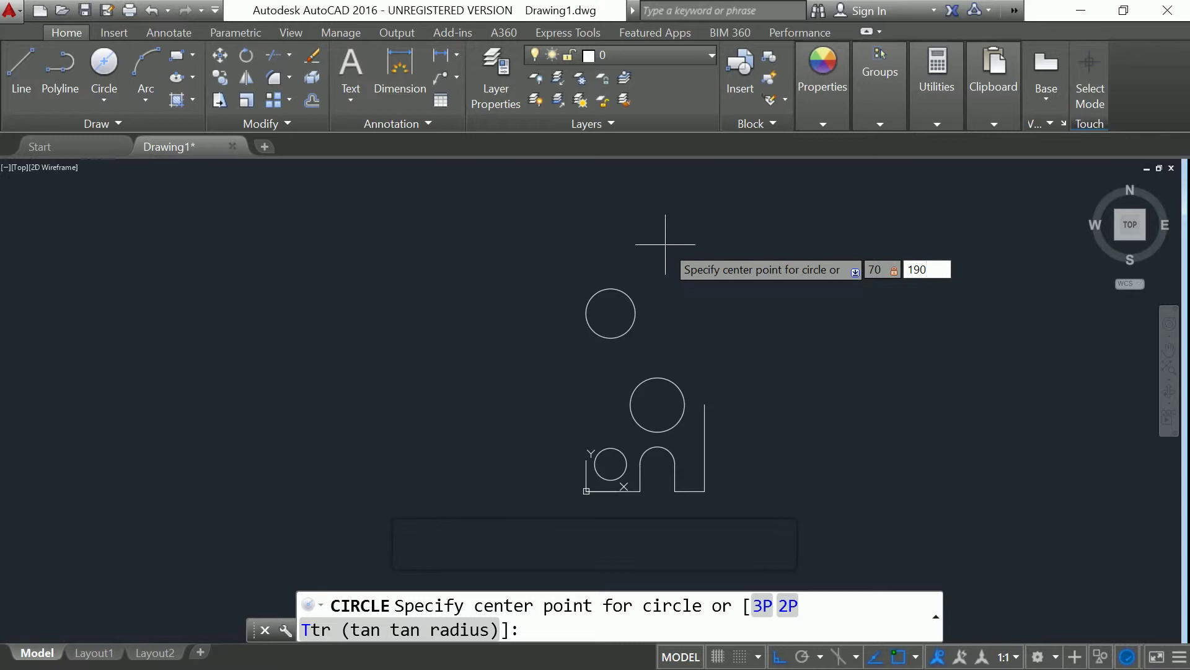
key(Return)
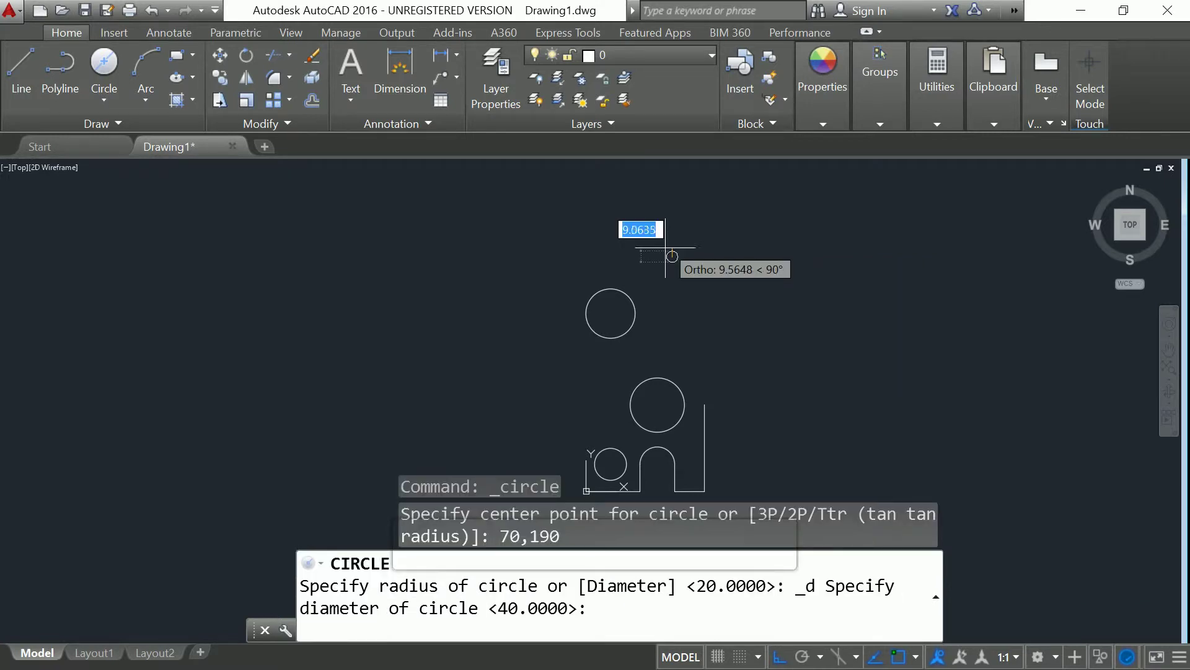
text(20)
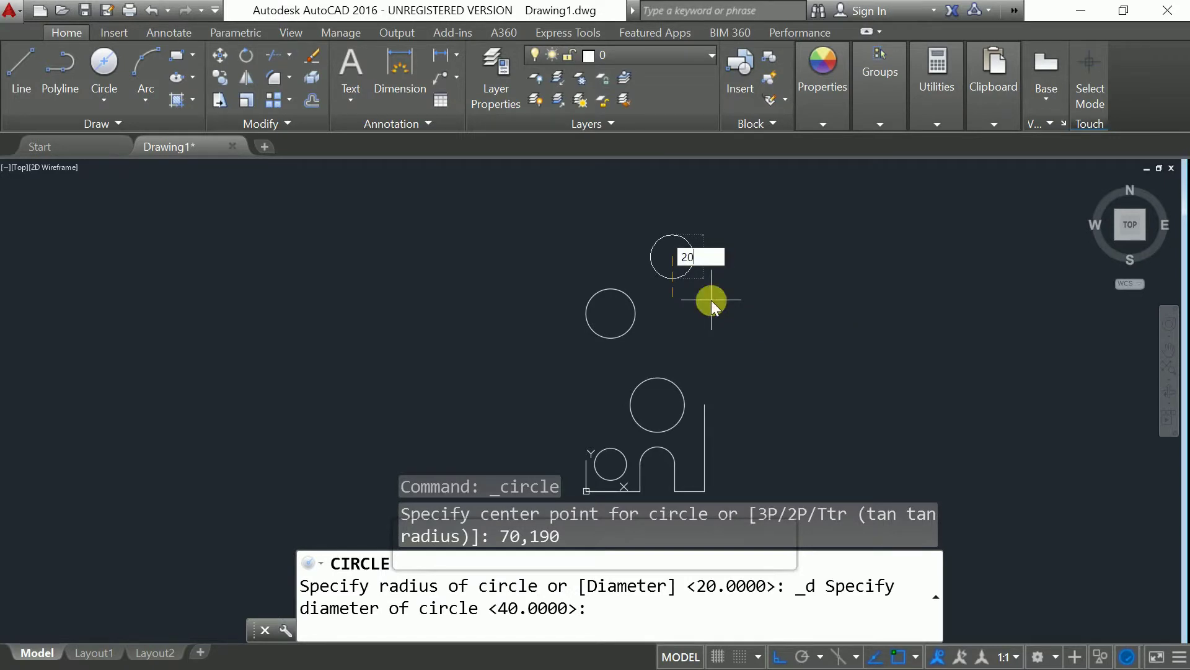
key(Return)
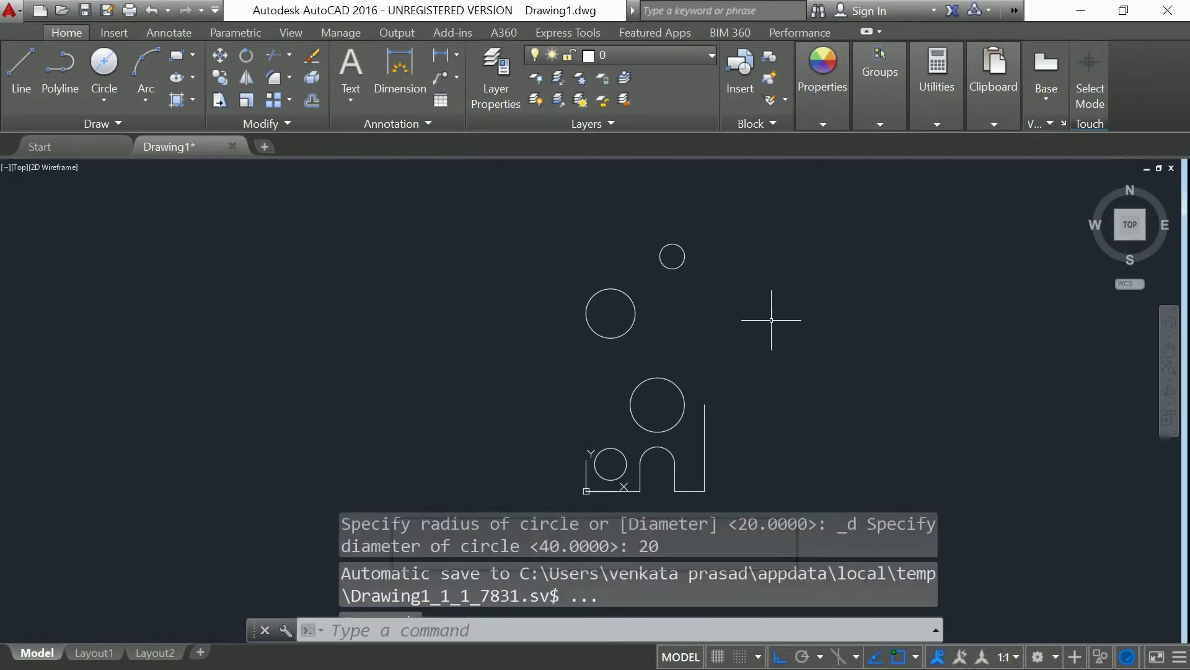
key(Escape)
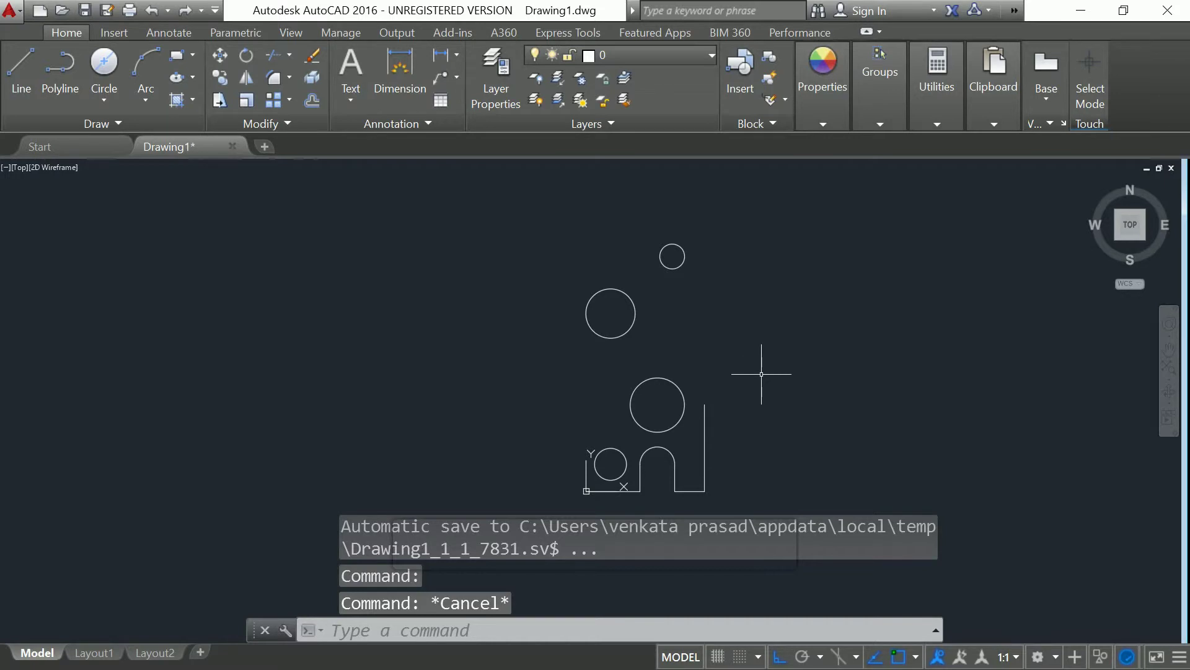
Draw a circle with a radius of 20 concentric with the topmost diameter 20 circle.
key(alt+Tab)
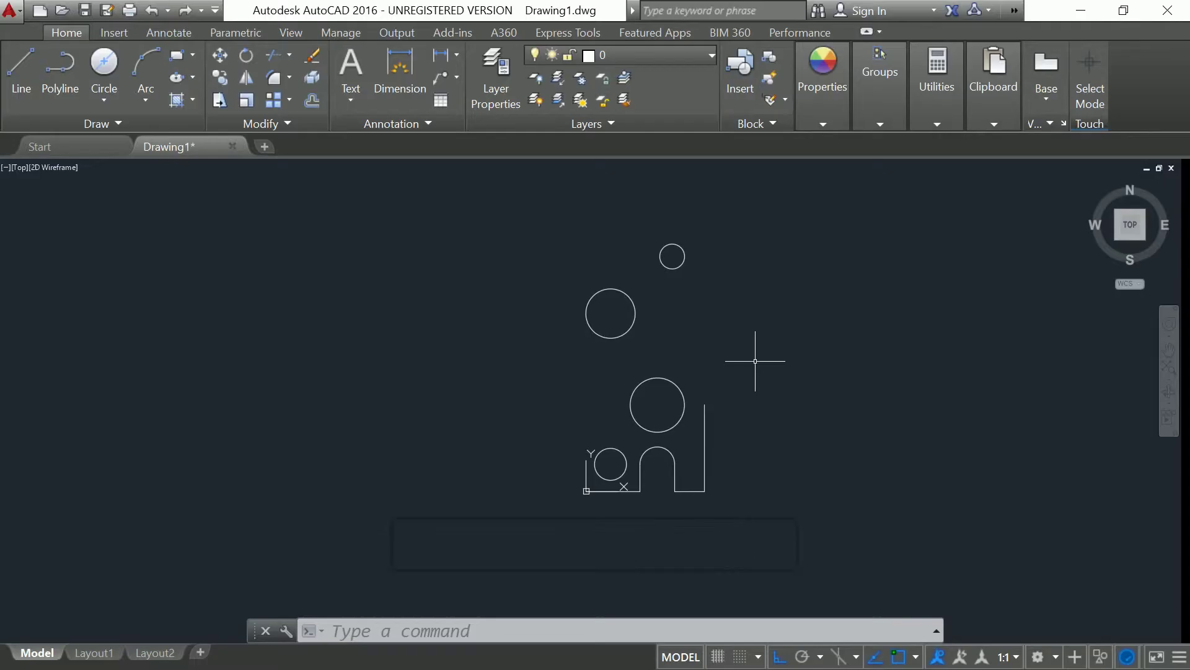
click(112, 107)
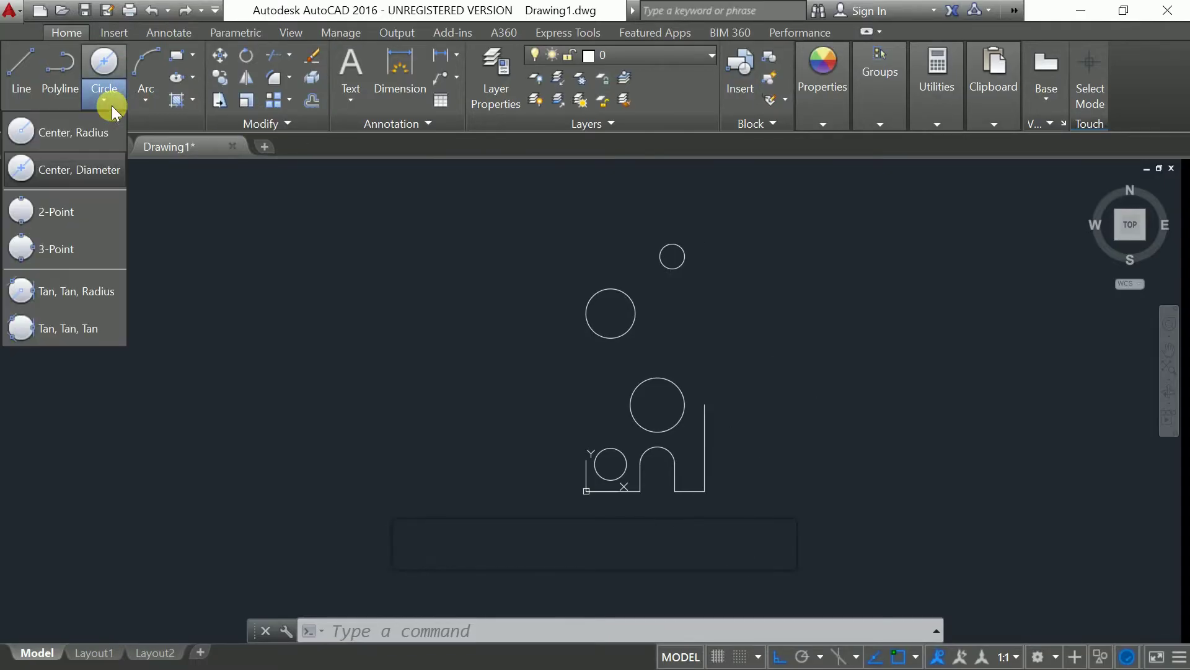
click(80, 125)
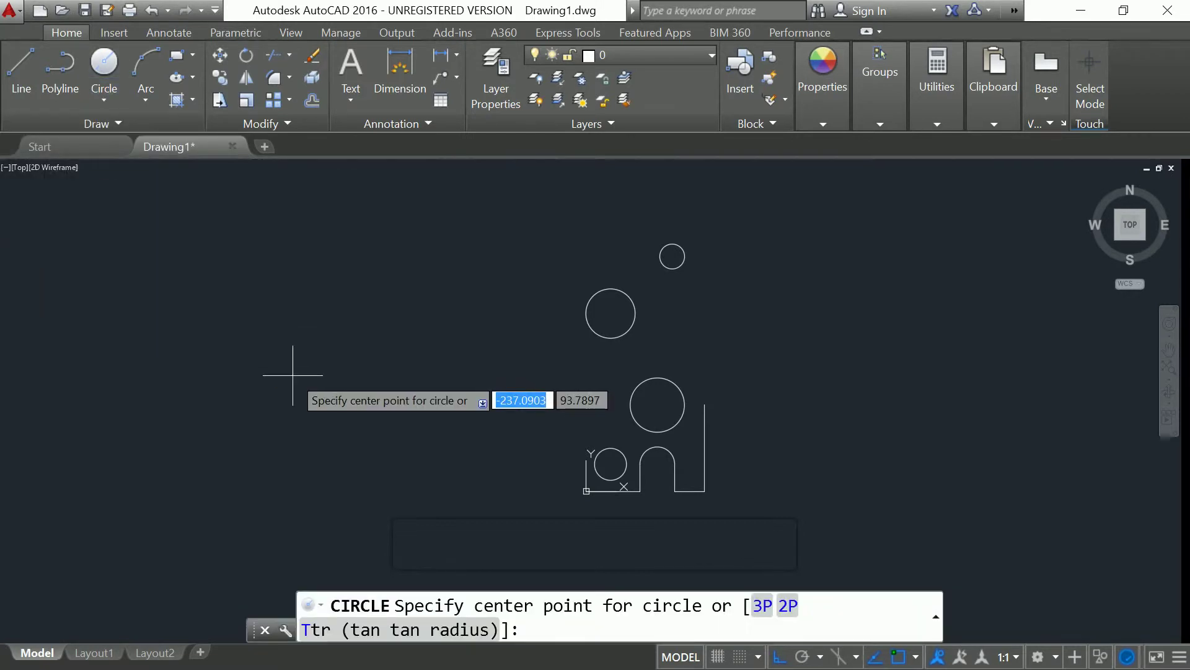
click(672, 256)
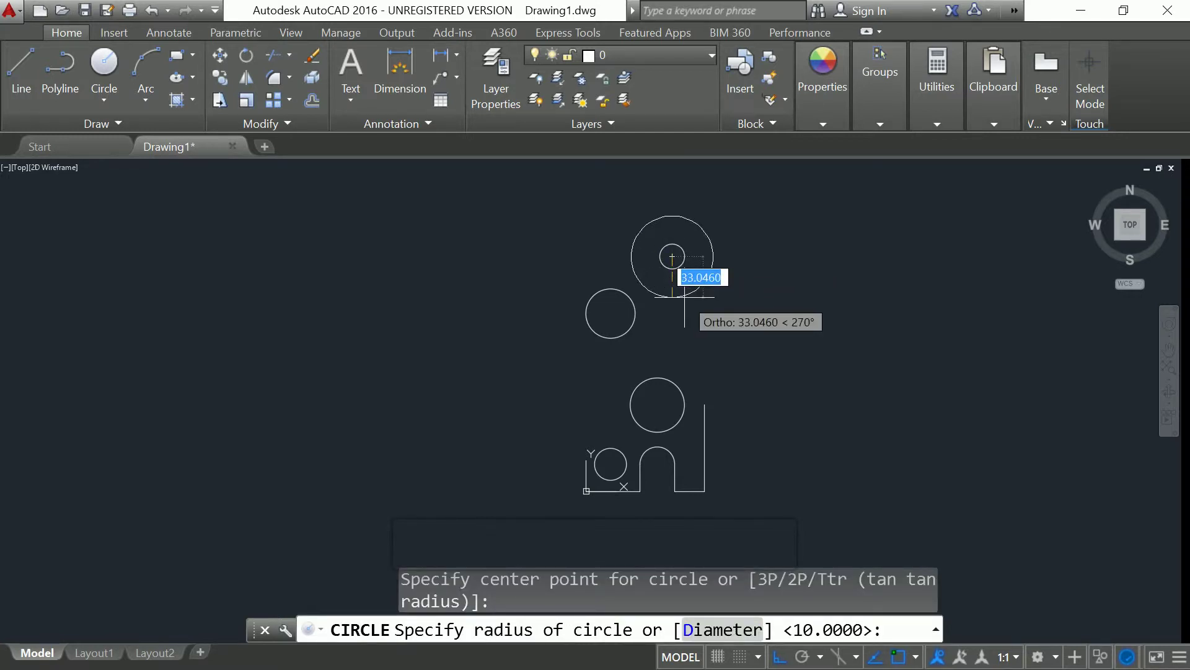
text(20)
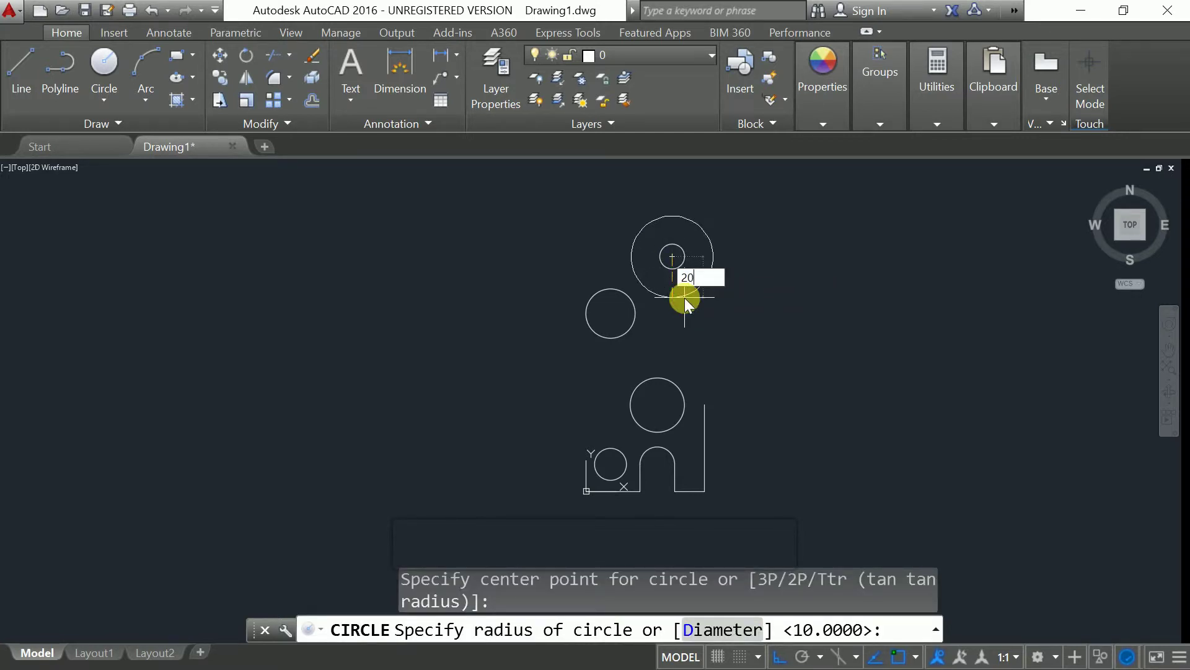
key(Return)
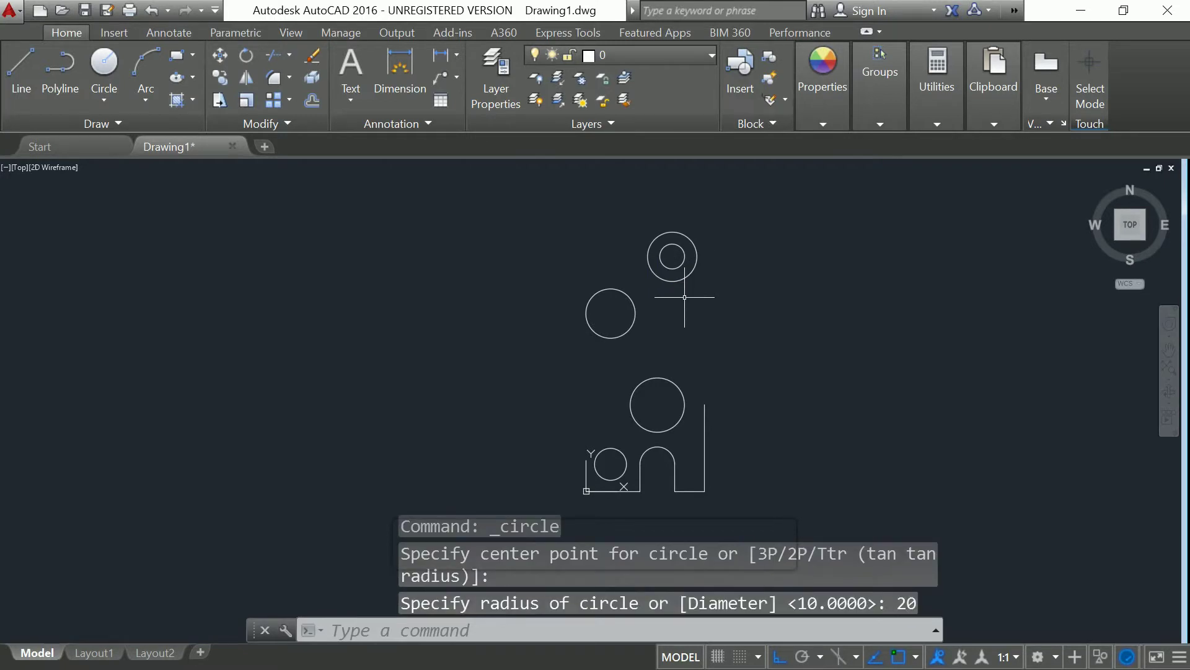
Draw a circle with a radius of 32 concentric with the diameter 40 circle centred at 20,144.
click(104, 62)
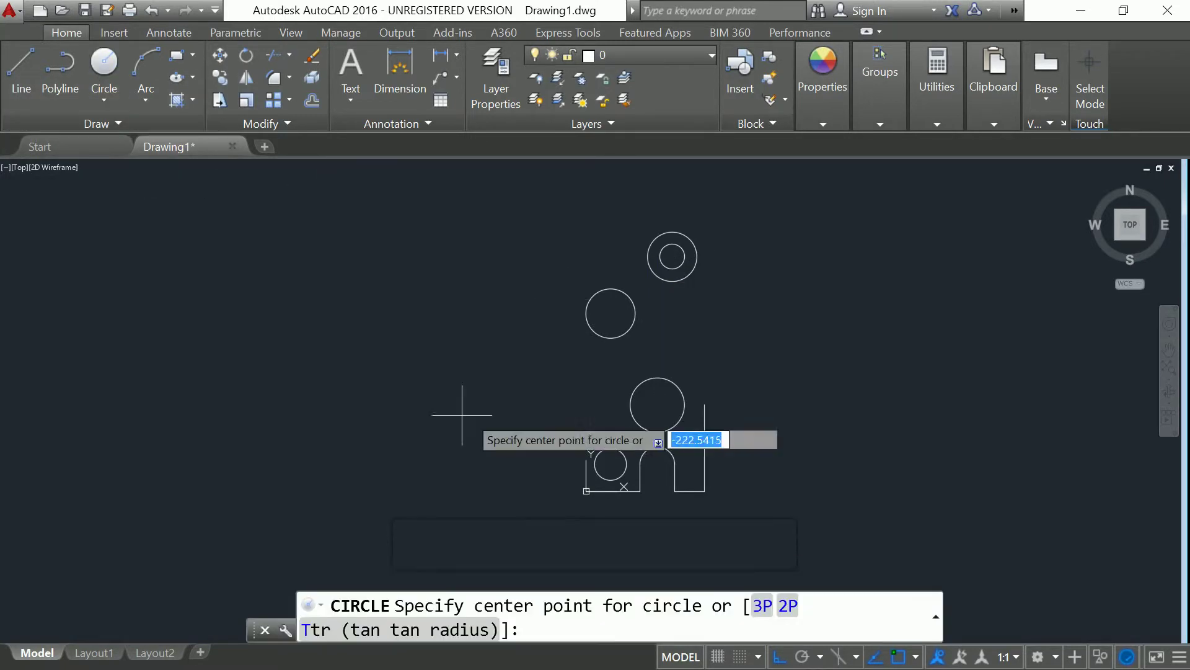
click(610, 314)
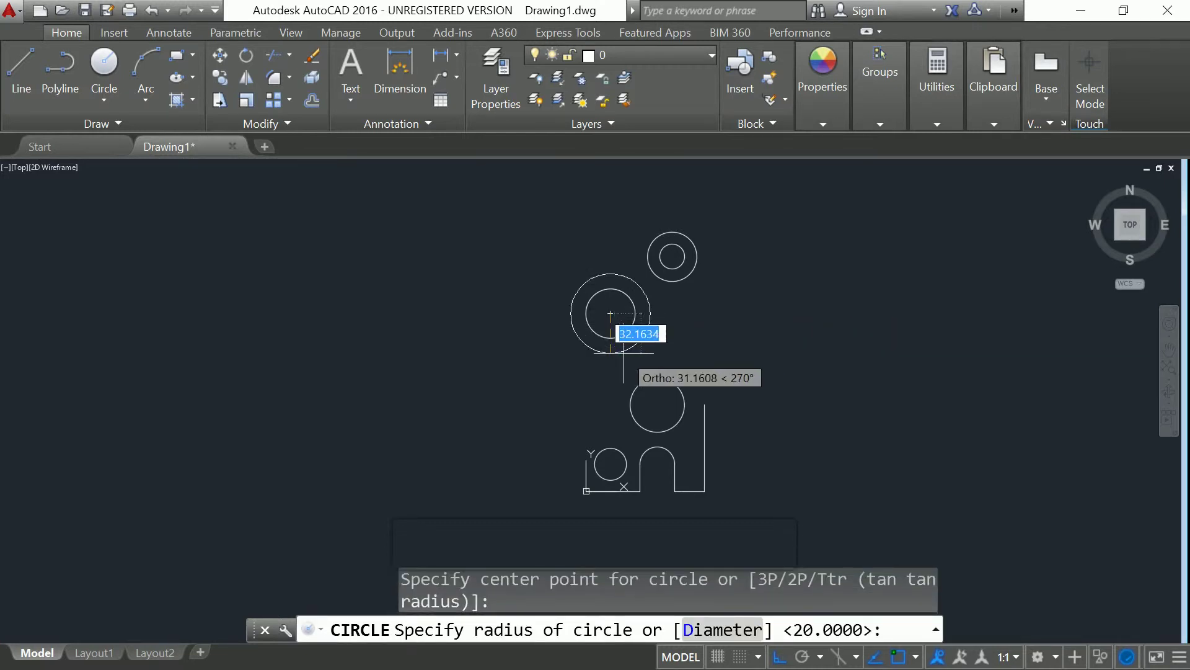
text(32)
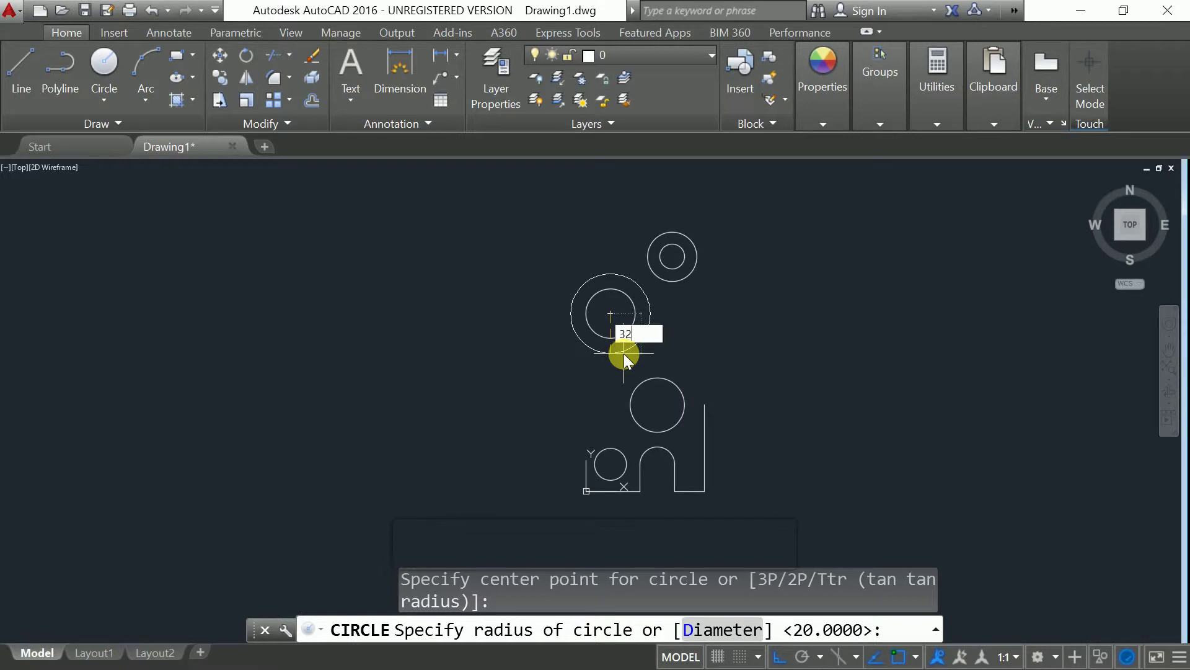
key(Return)
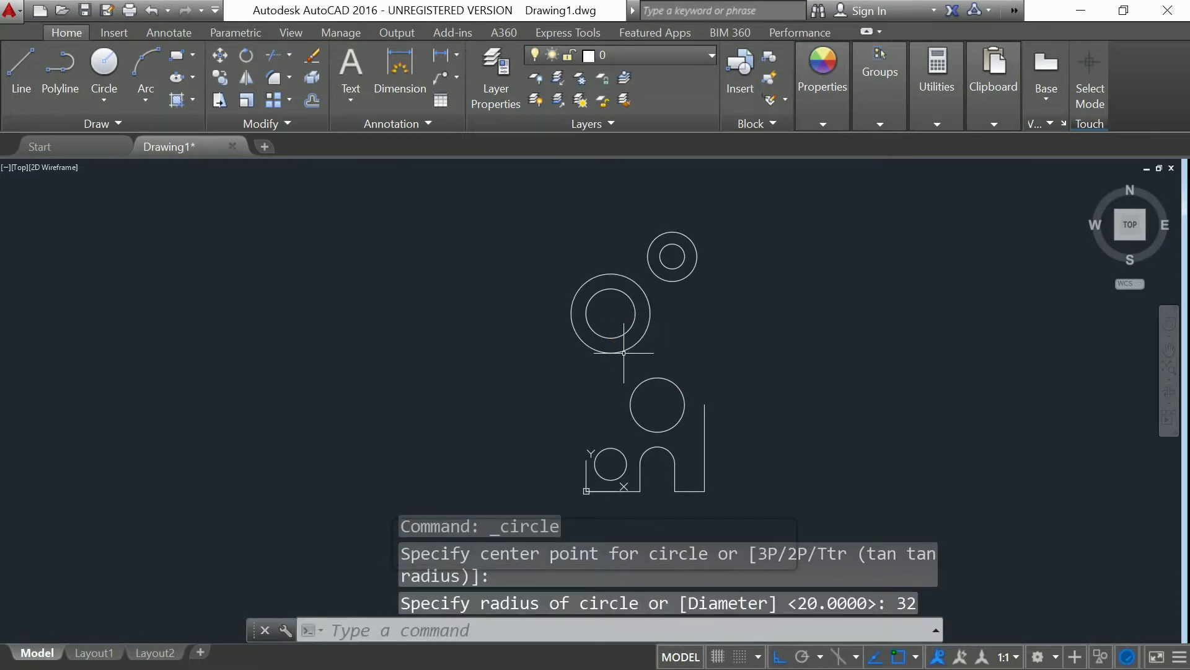
Draw a circle with a radius of 38 concentric with the diameter 44 circle above the arched slot.
click(102, 60)
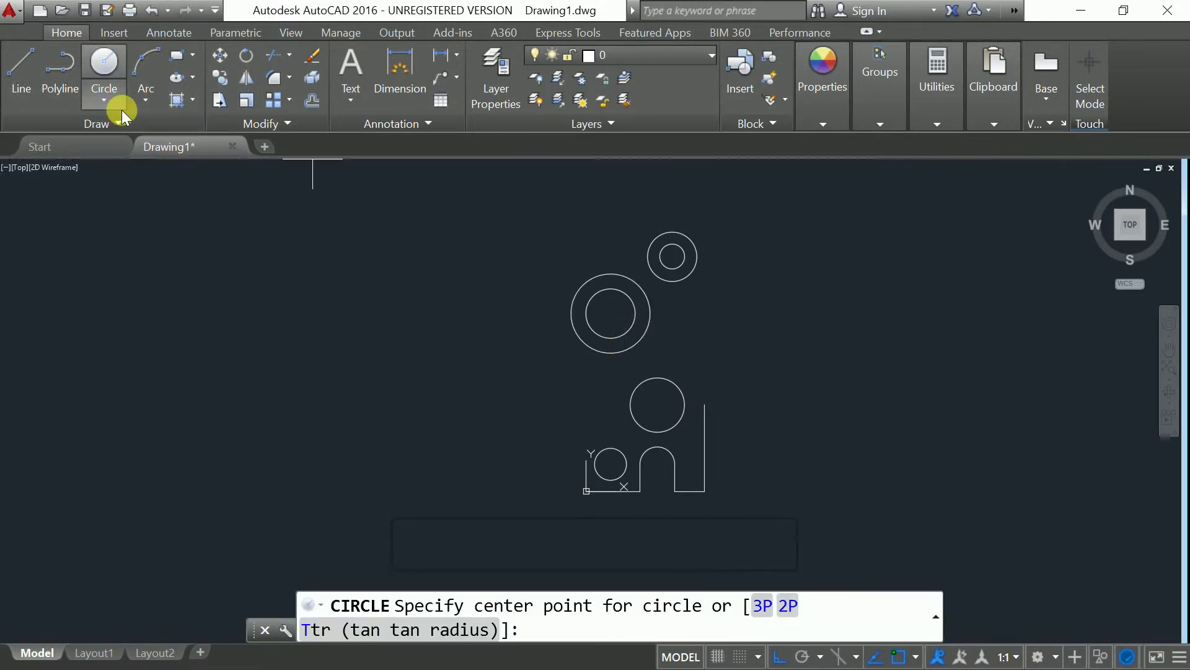
click(657, 405)
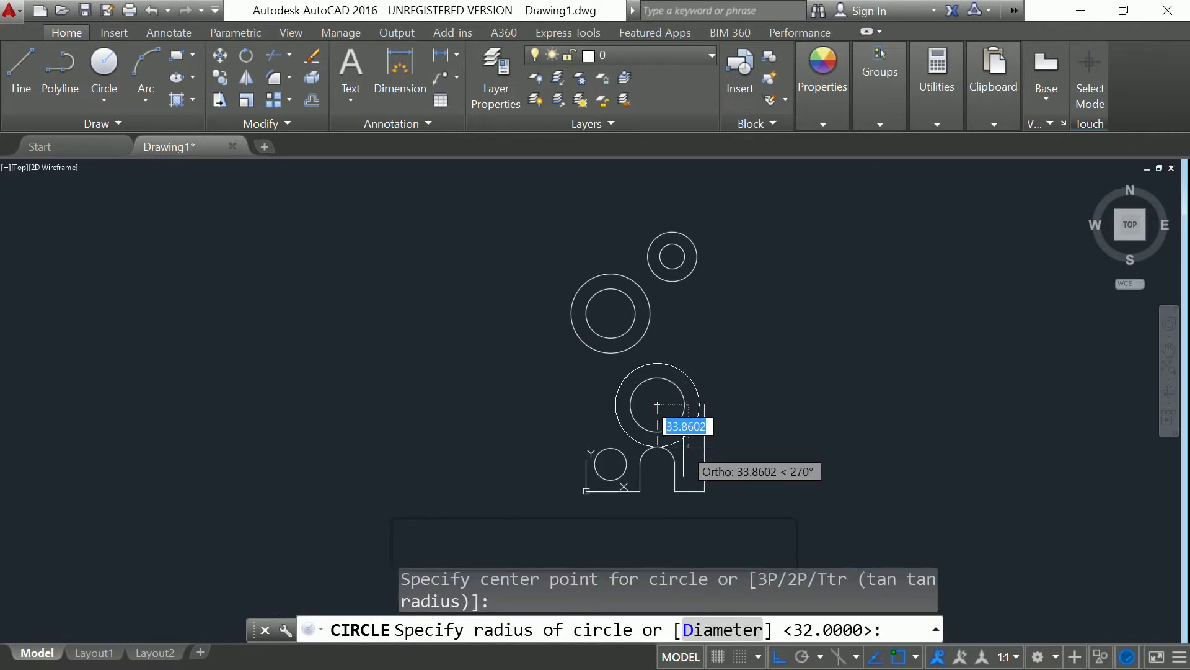
text(38)
key(Return)
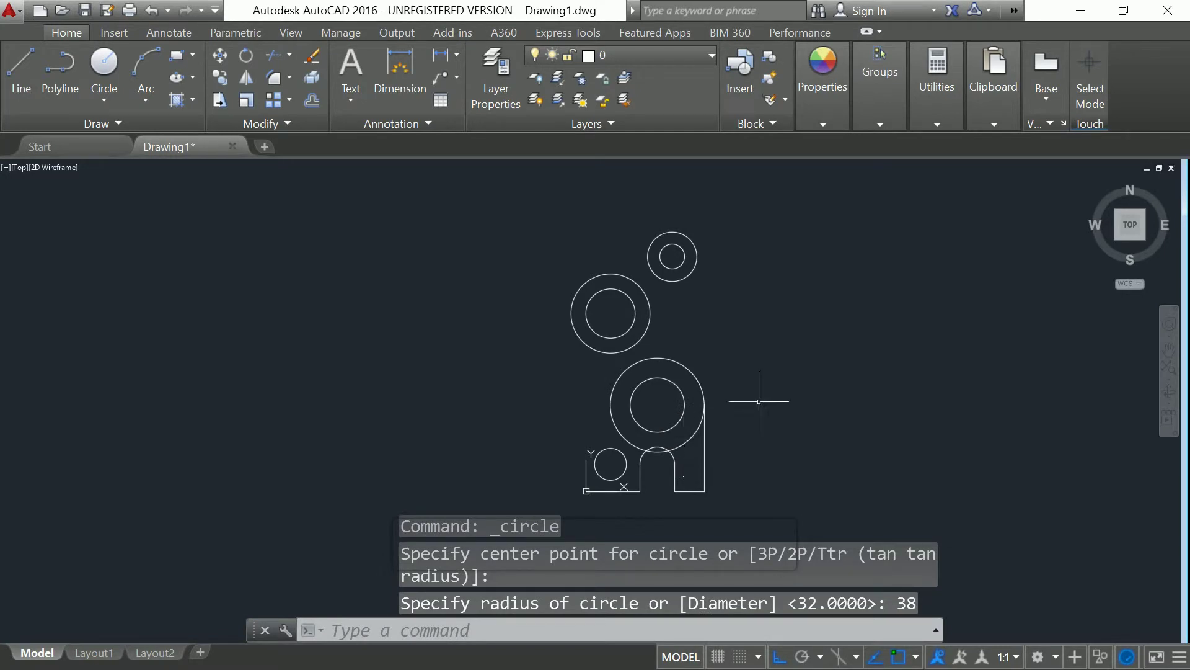
key(Escape)
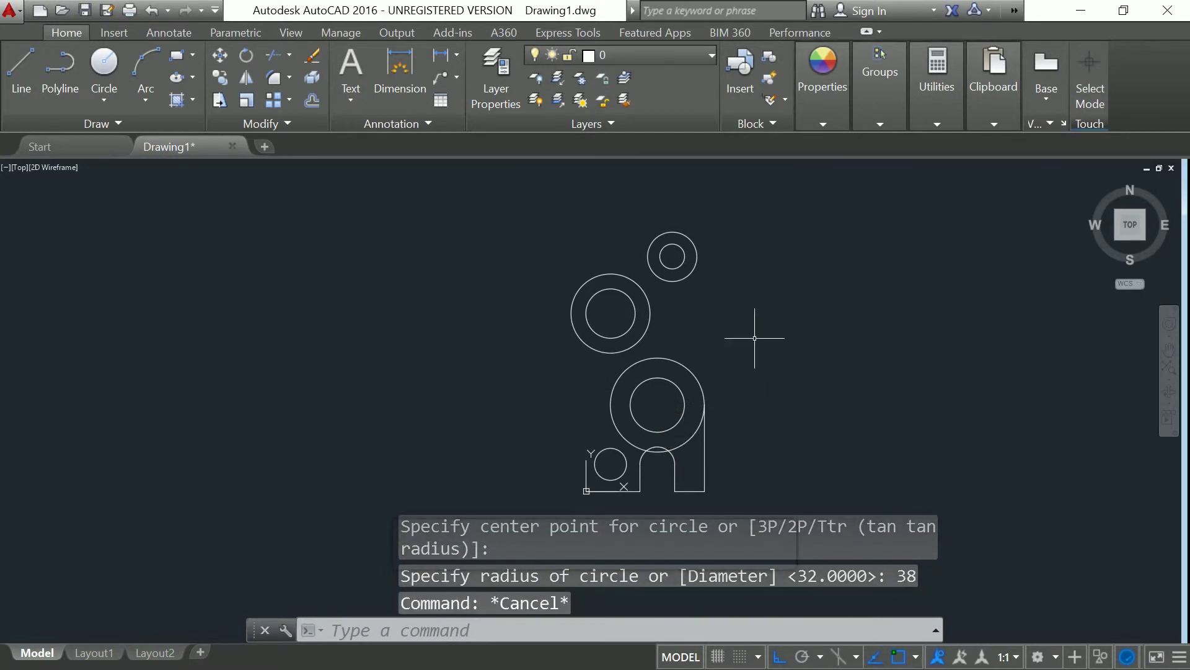
Draw a vertical line about 128 long from 0,0 up into the radius 32 circle.
click(22, 71)
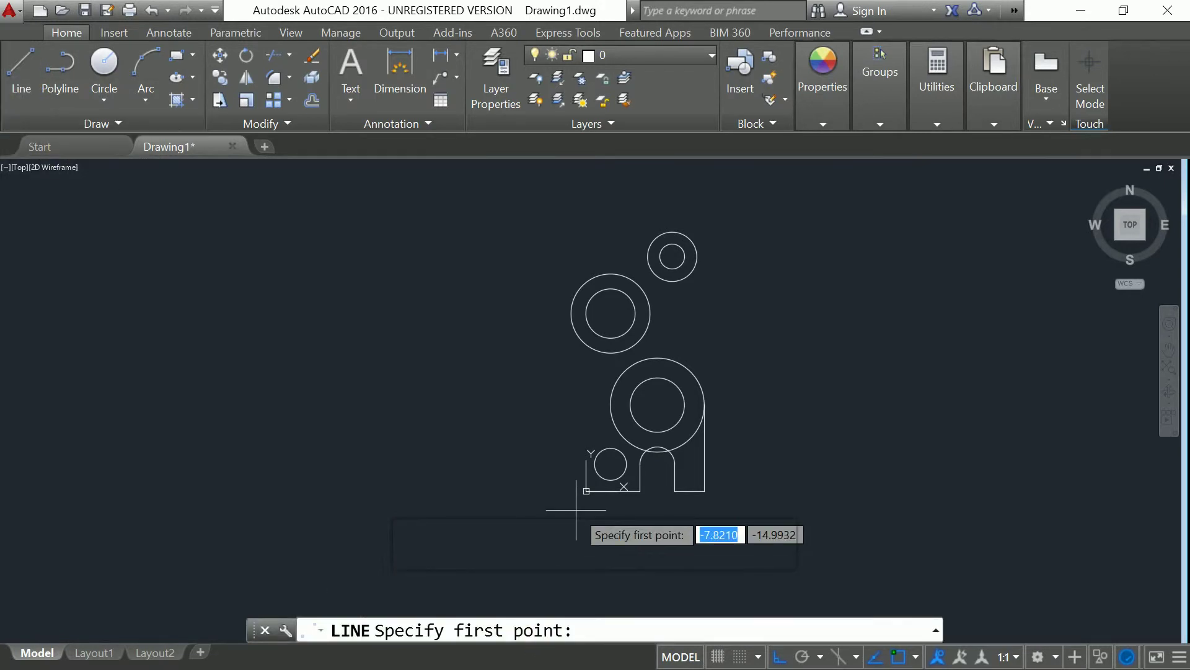
text(0)
key(Tab)
text(0)
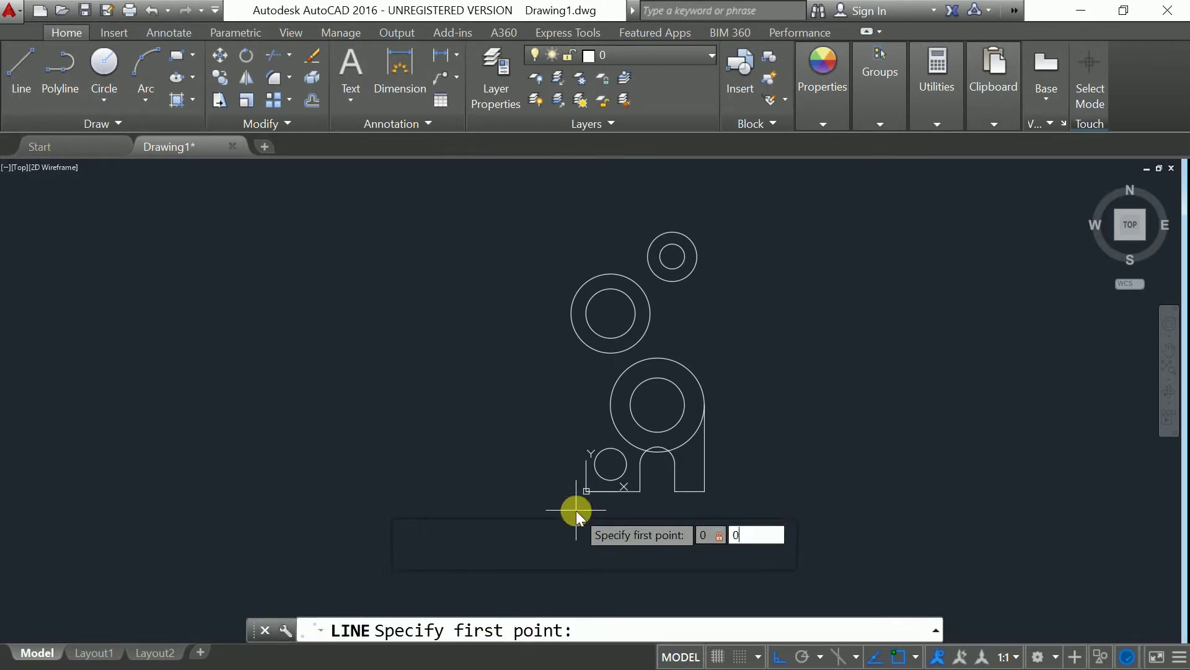
key(Return)
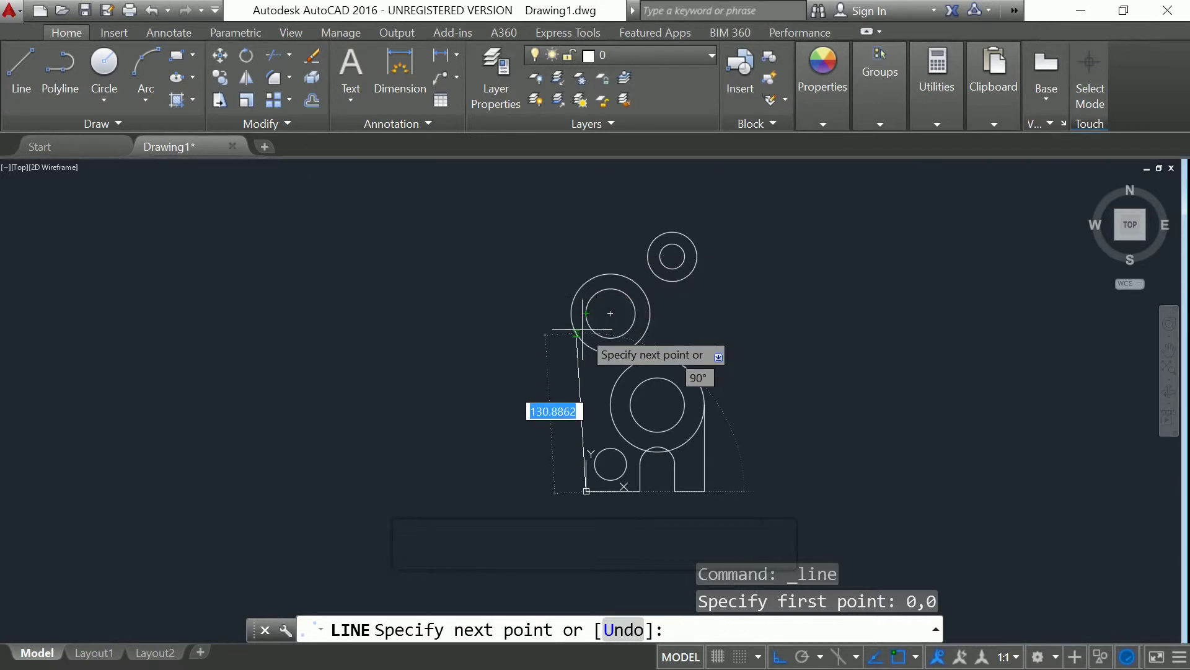
scroll(586, 333, up, 3)
scroll(586, 333, up, 2)
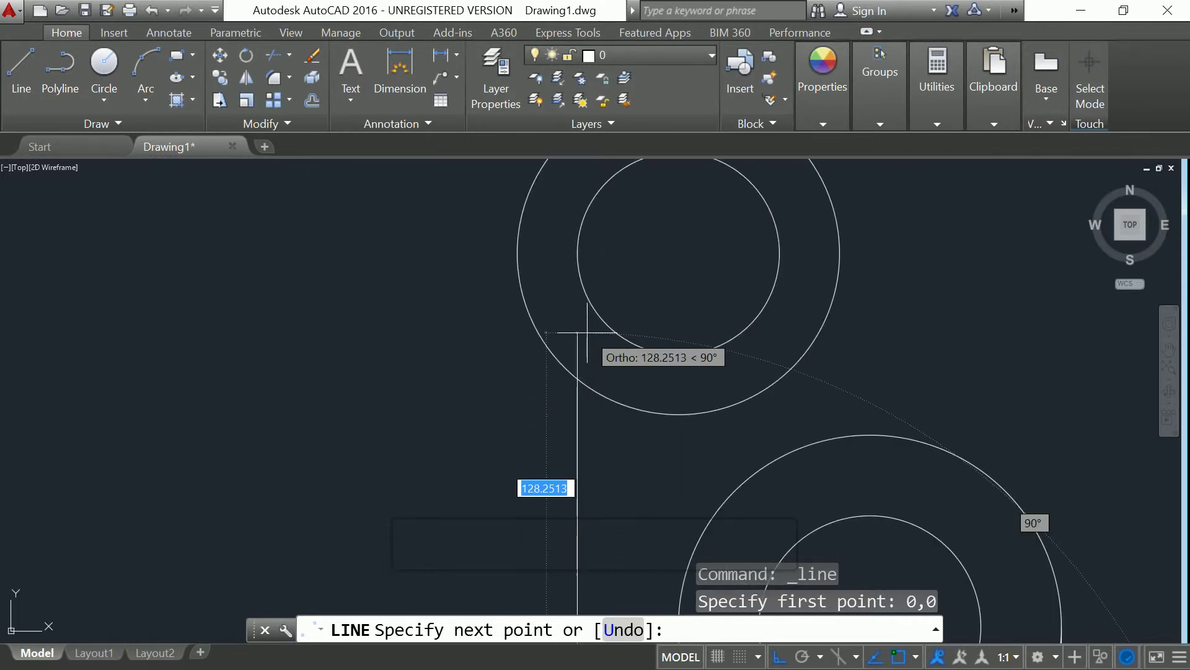
click(587, 333)
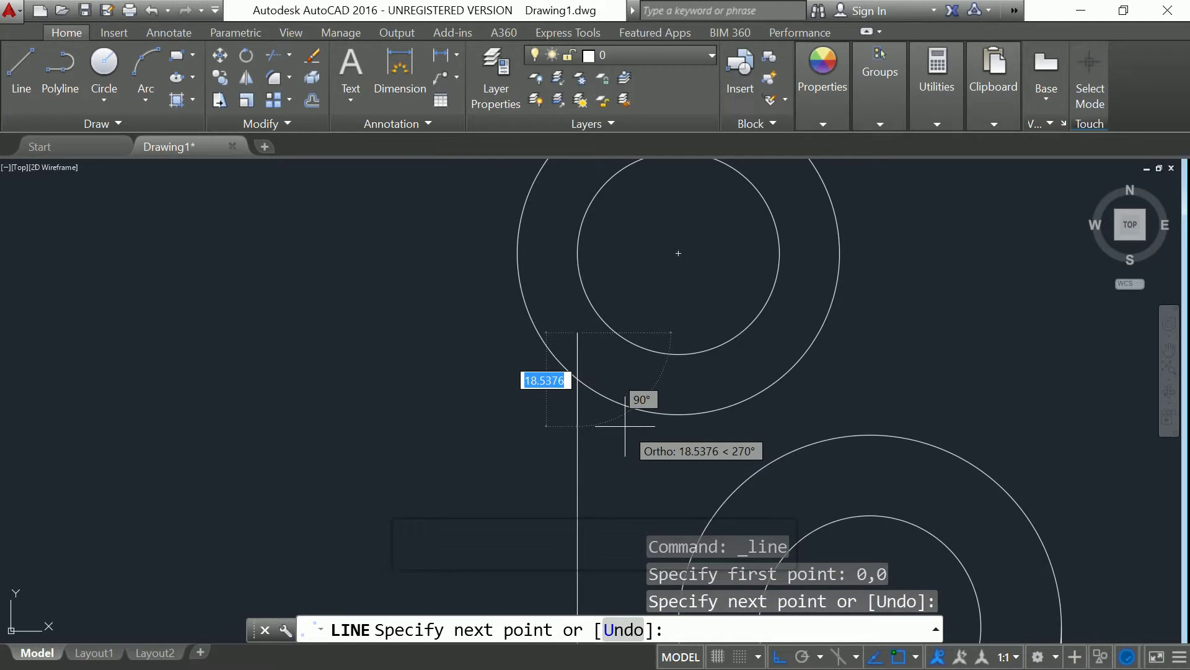
key(Escape)
scroll(595, 426, down, 5)
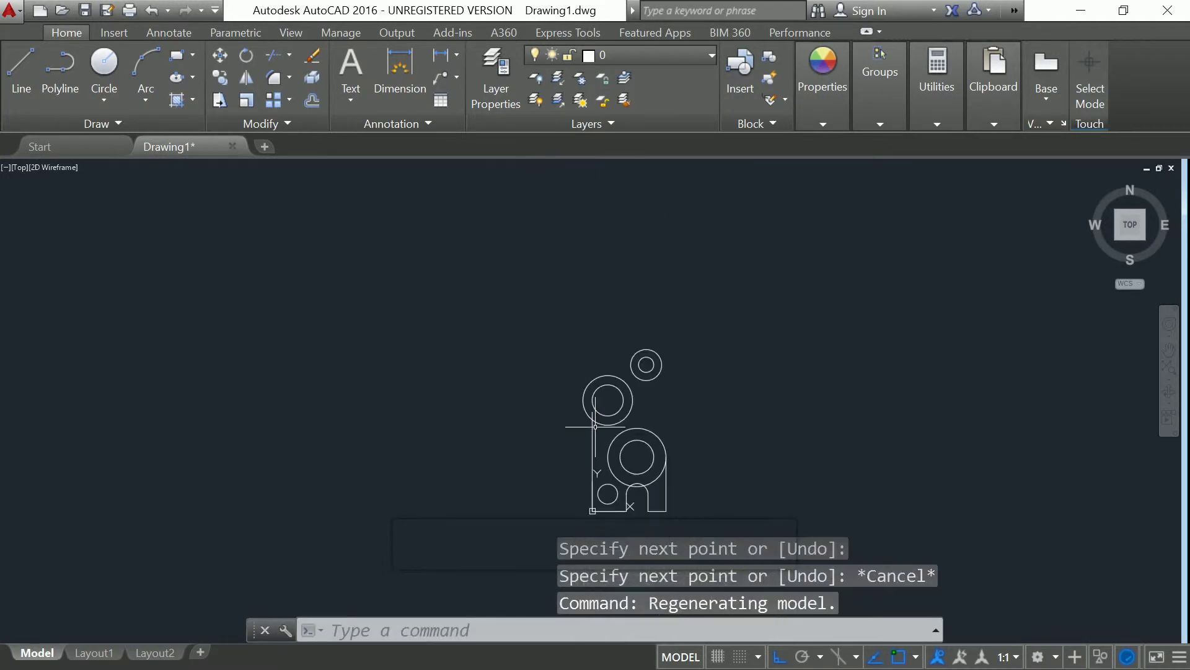
middle_drag(677, 434, 633, 390)
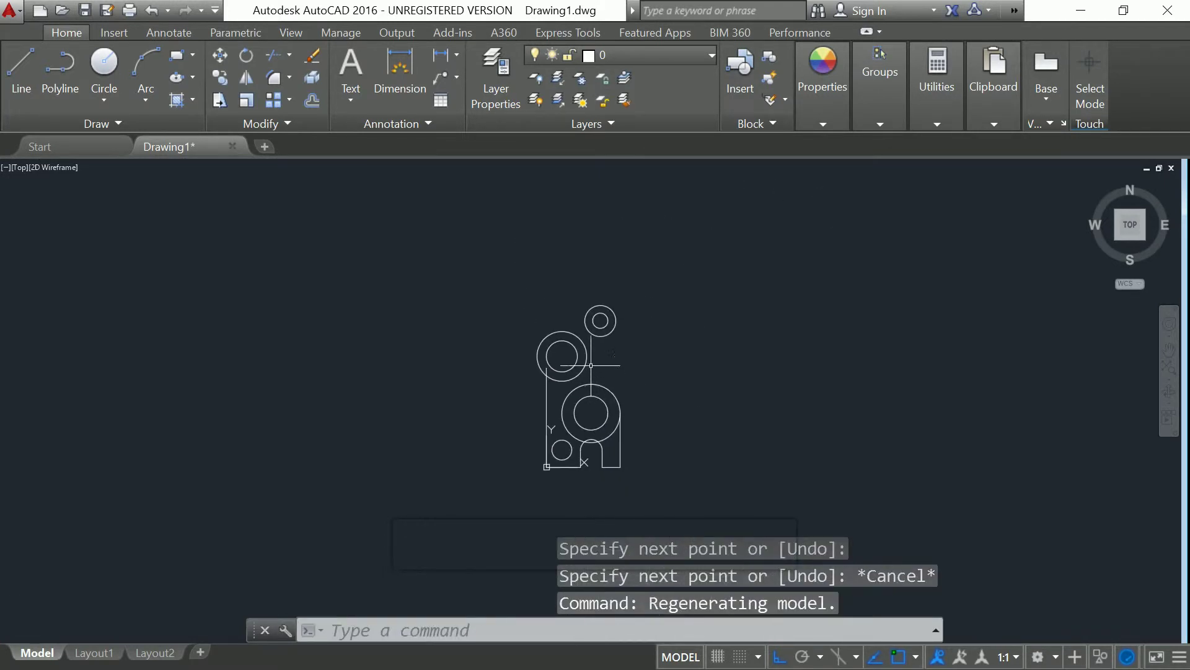
scroll(591, 366, up, 2)
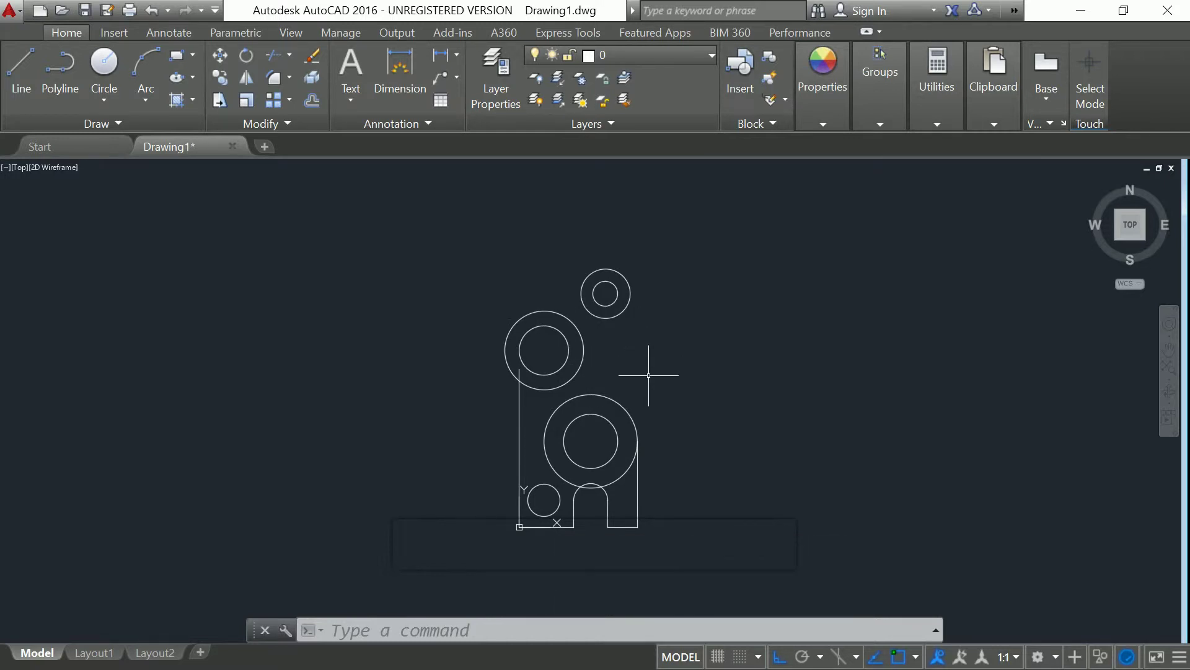
Fillet the long vertical line from the origin and the radius 32 circle with a radius of 14.
key(alt+Tab)
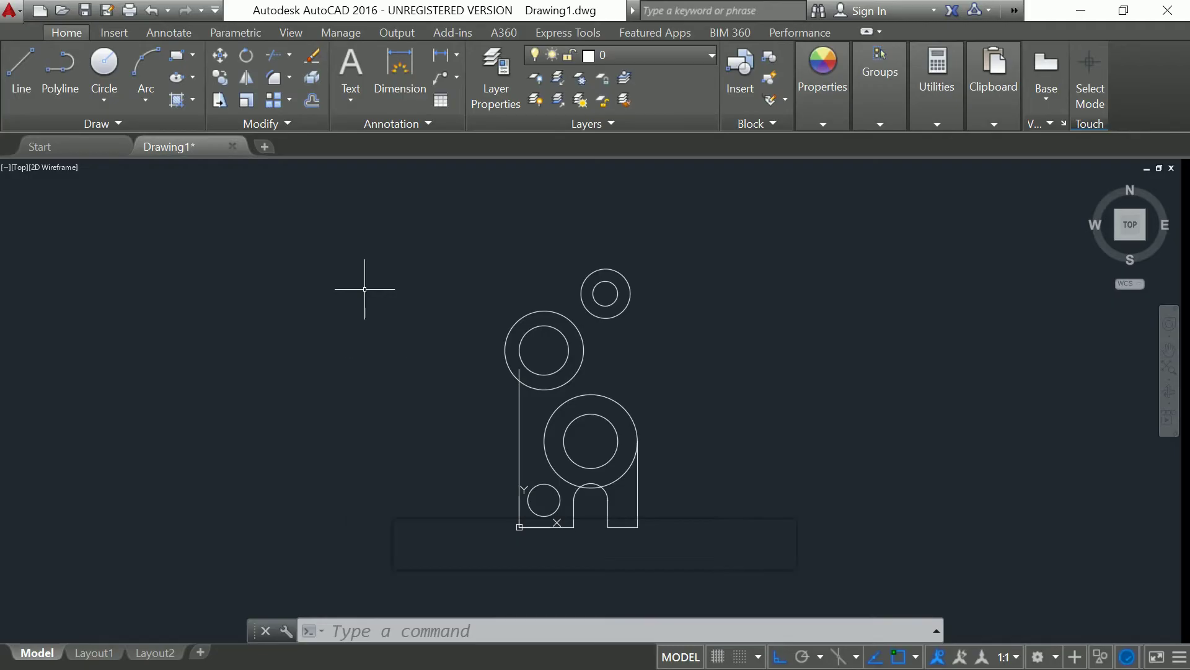
click(276, 85)
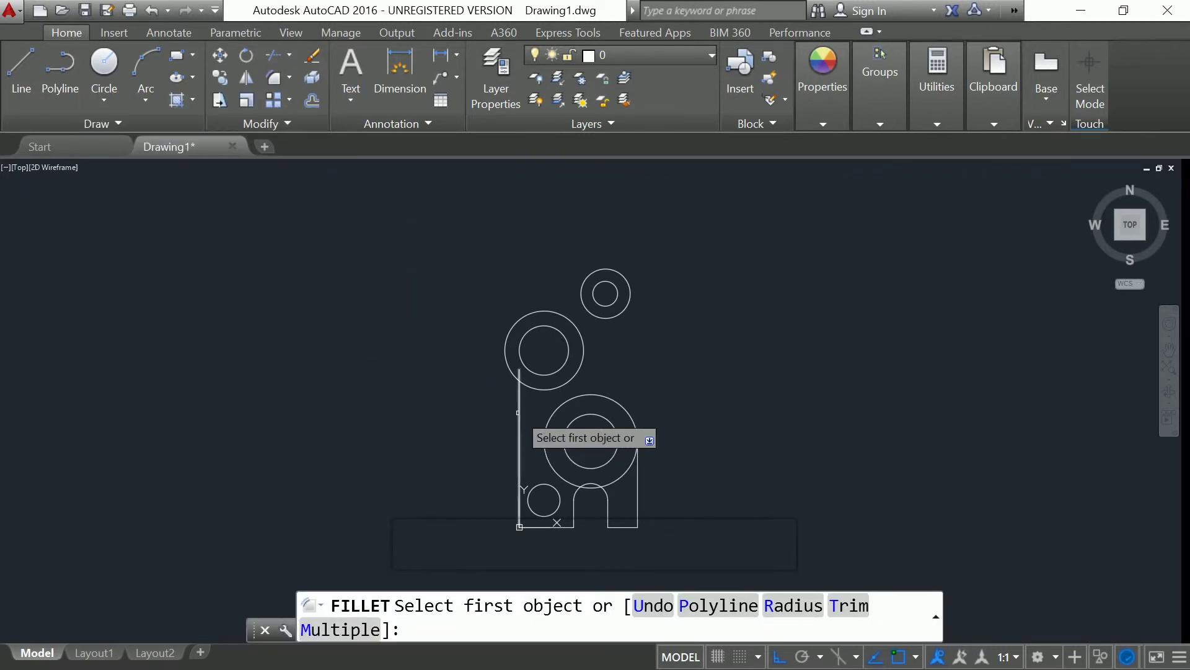
click(519, 434)
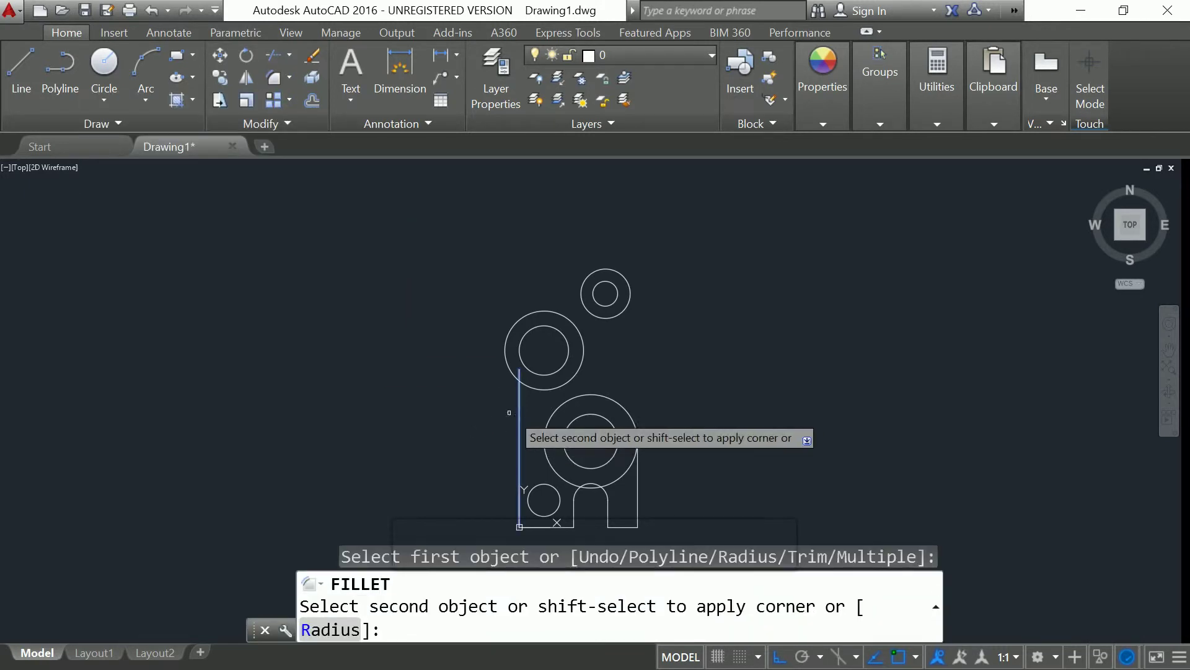
click(427, 414)
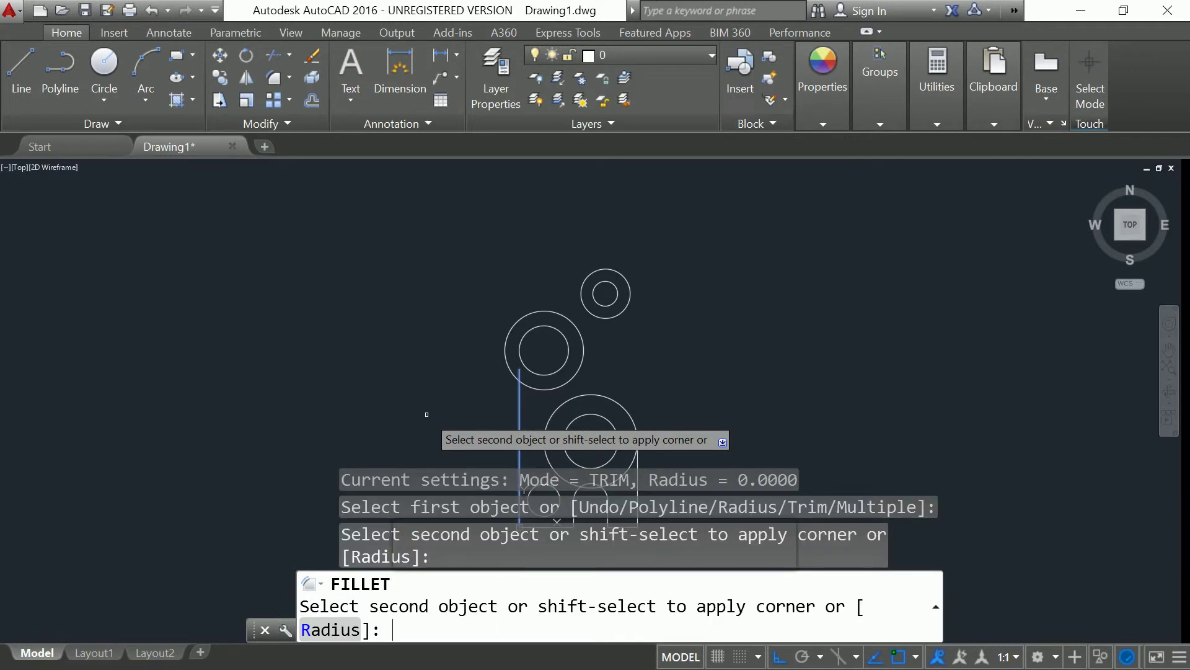
text(r)
key(Return)
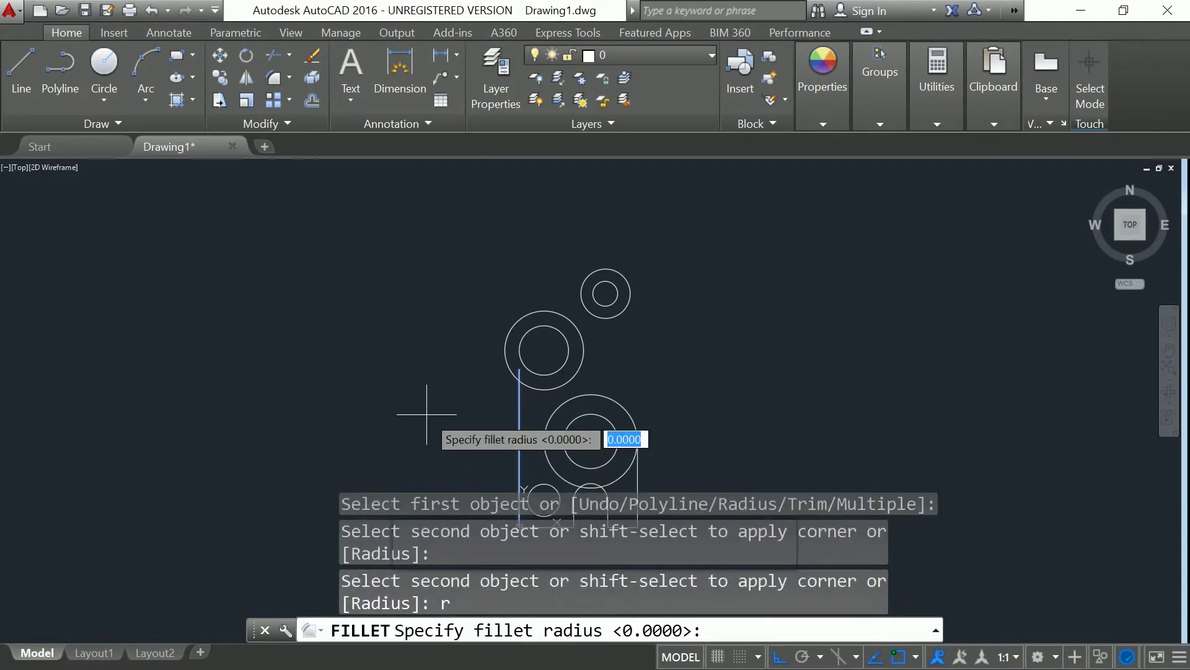
text(14)
key(Return)
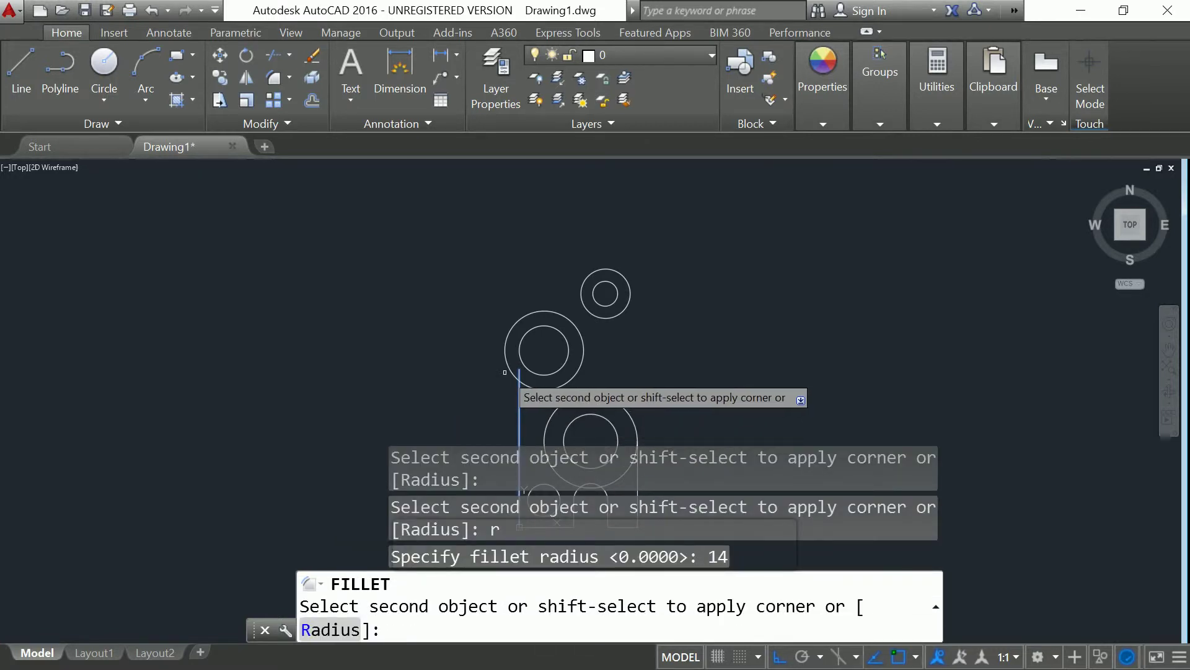
click(510, 373)
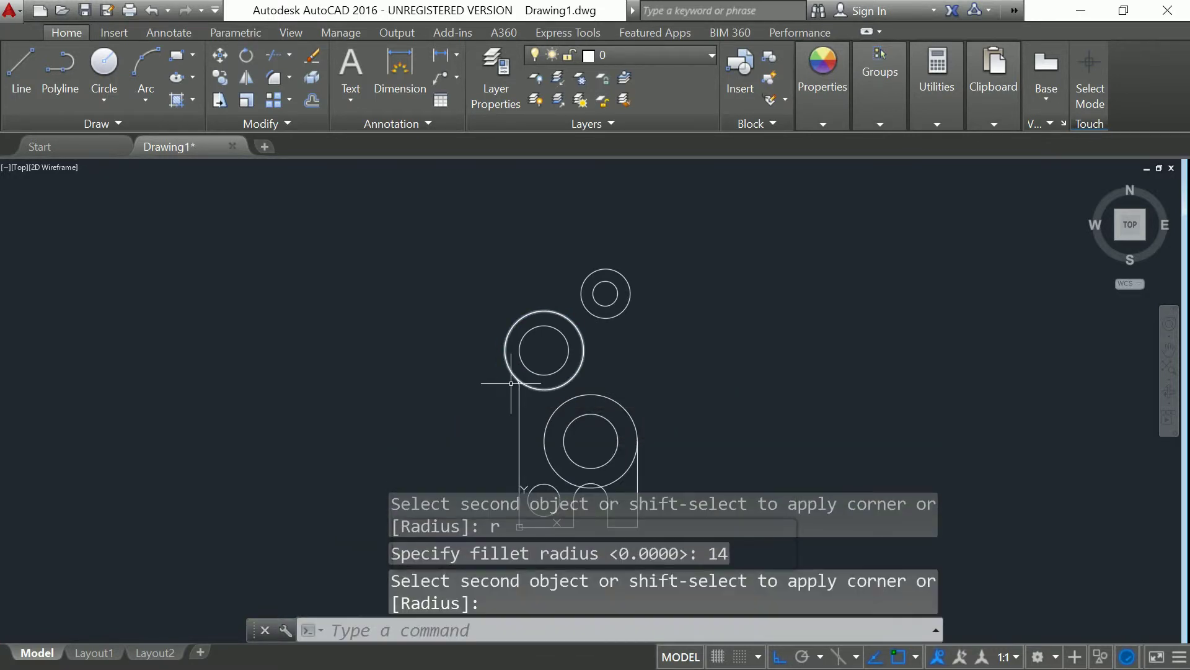
scroll(508, 403, up, 7)
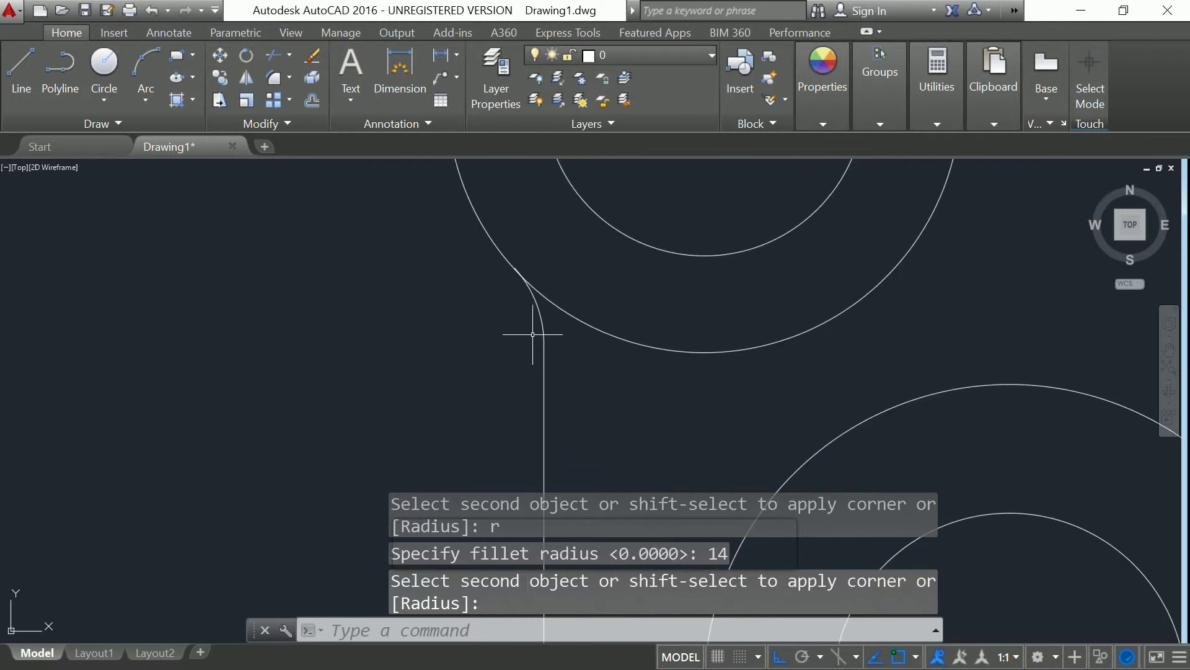
scroll(538, 344, down, 6)
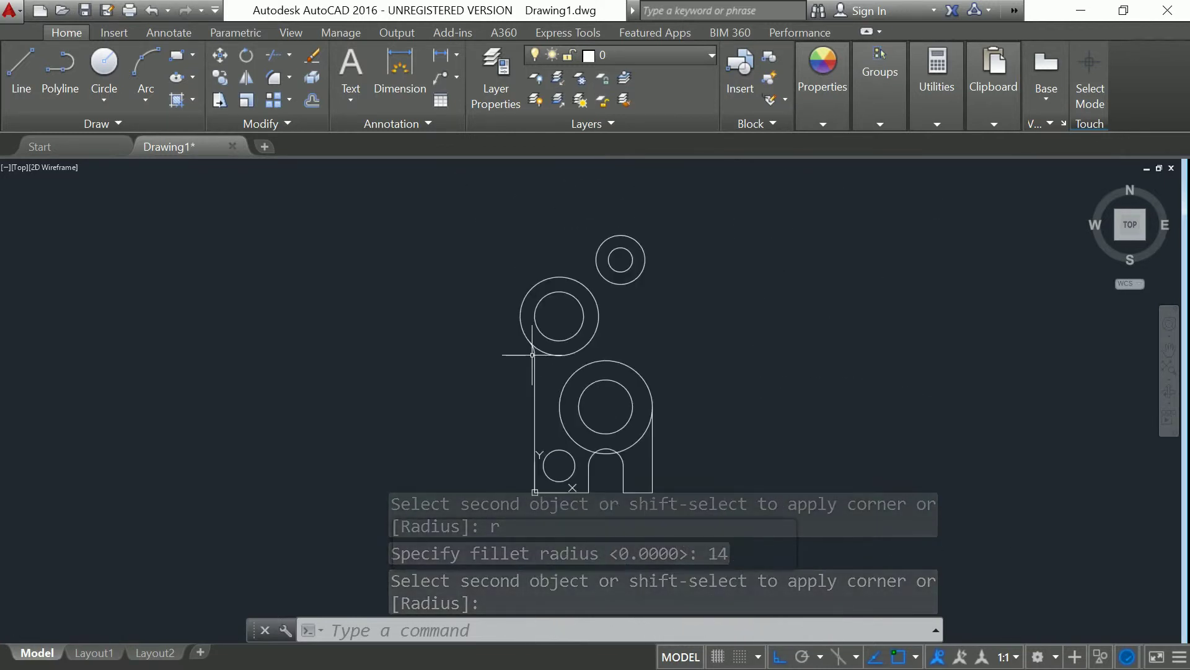
key(Escape)
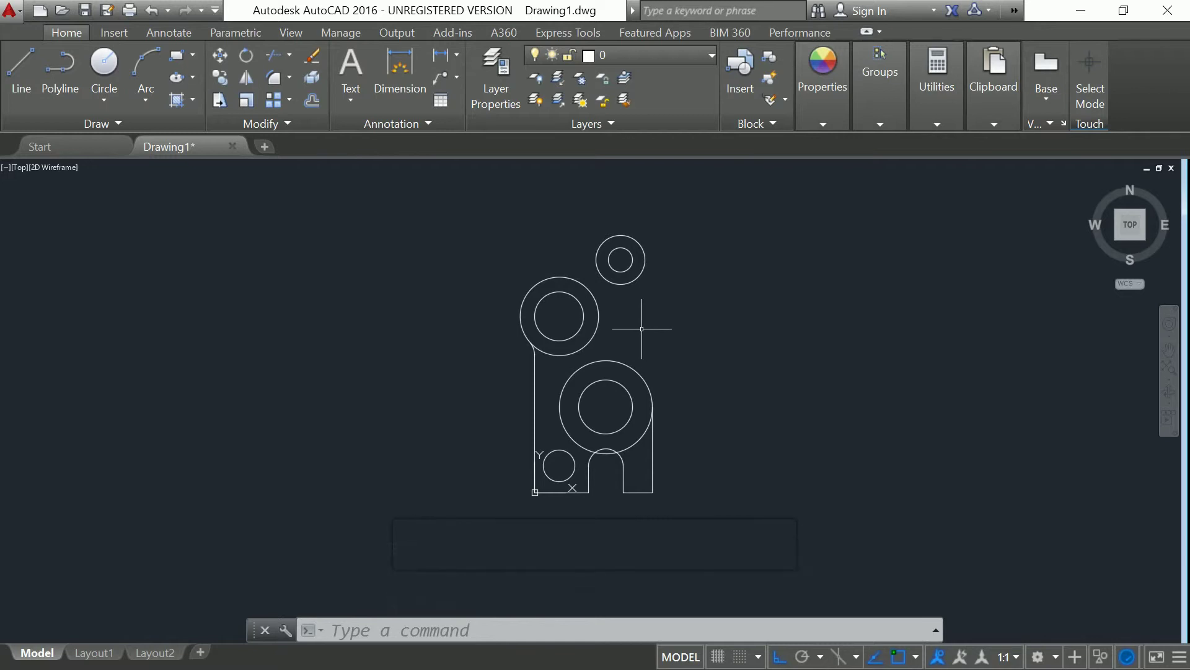
Draw a Tan, Tan, Radius circle with a radius of 40, tangent to the tops of the radius 32 circle and the radius 20 circle's near side.
click(105, 99)
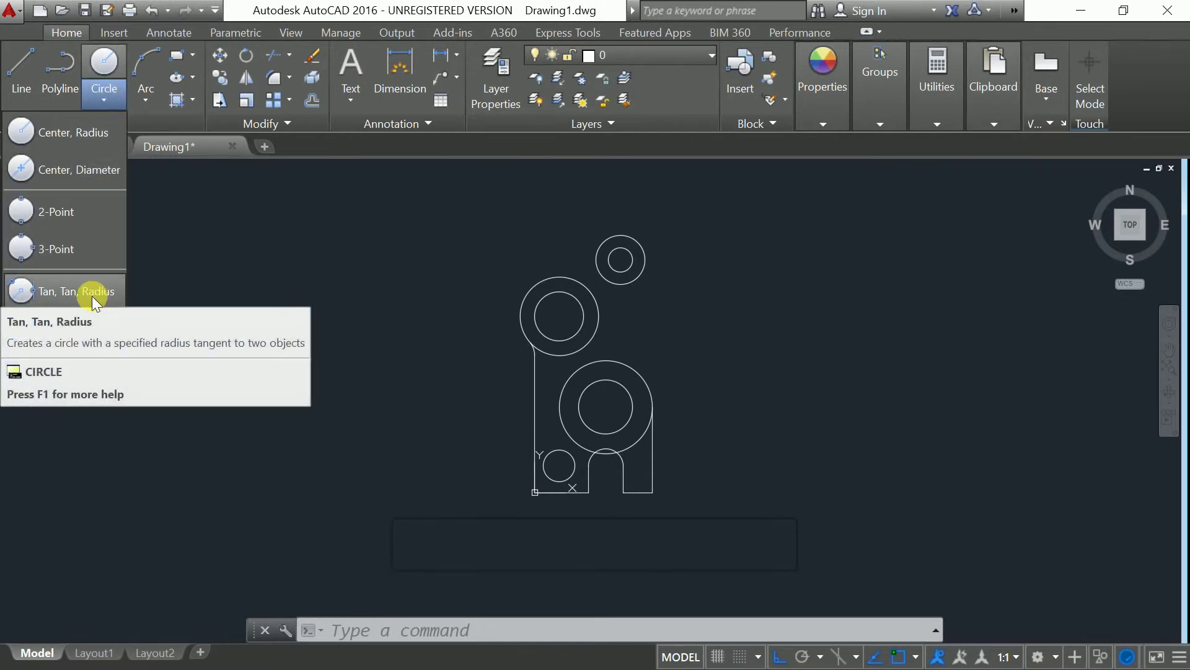
key(Escape)
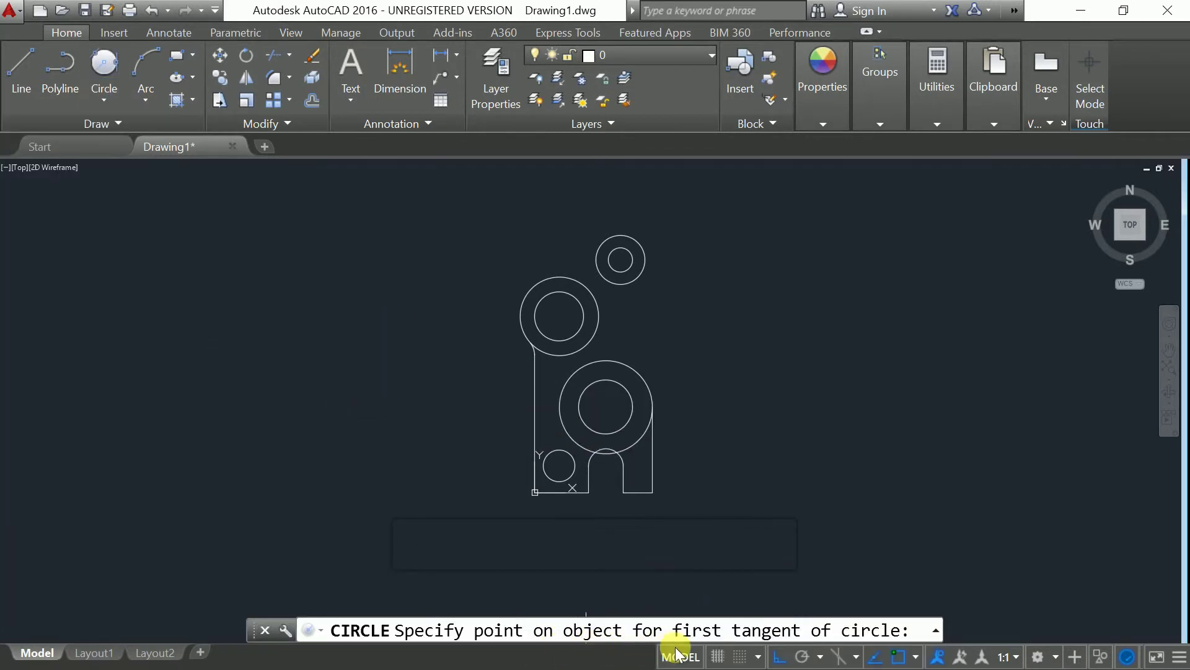
click(558, 277)
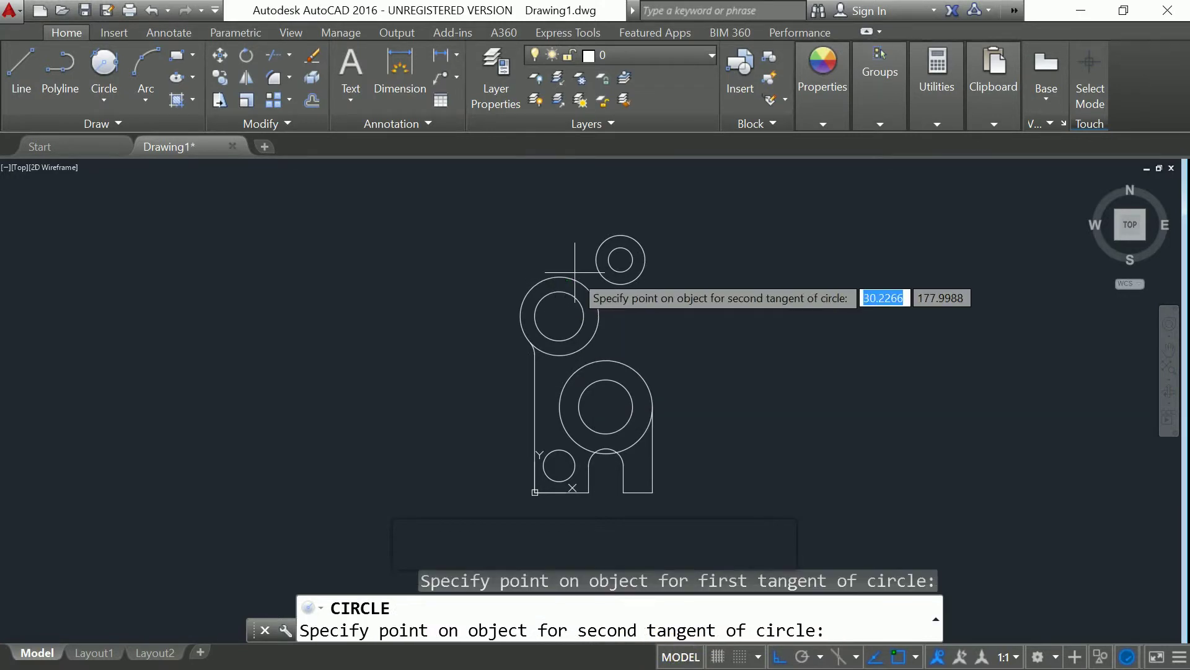
click(597, 251)
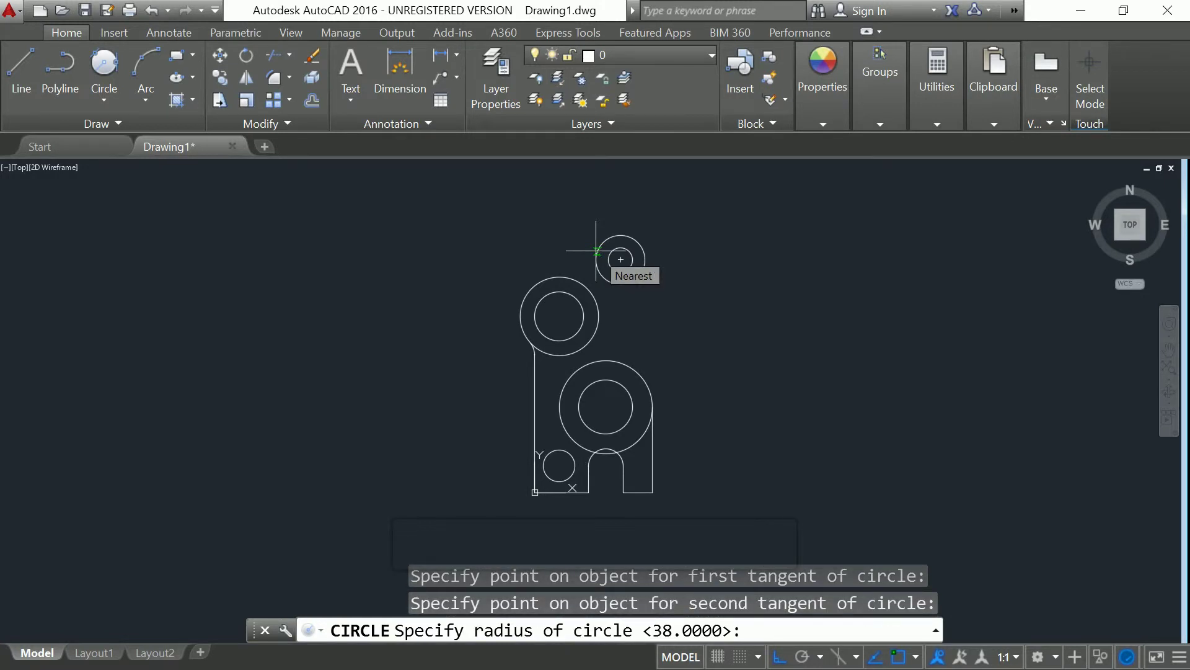
text(4)
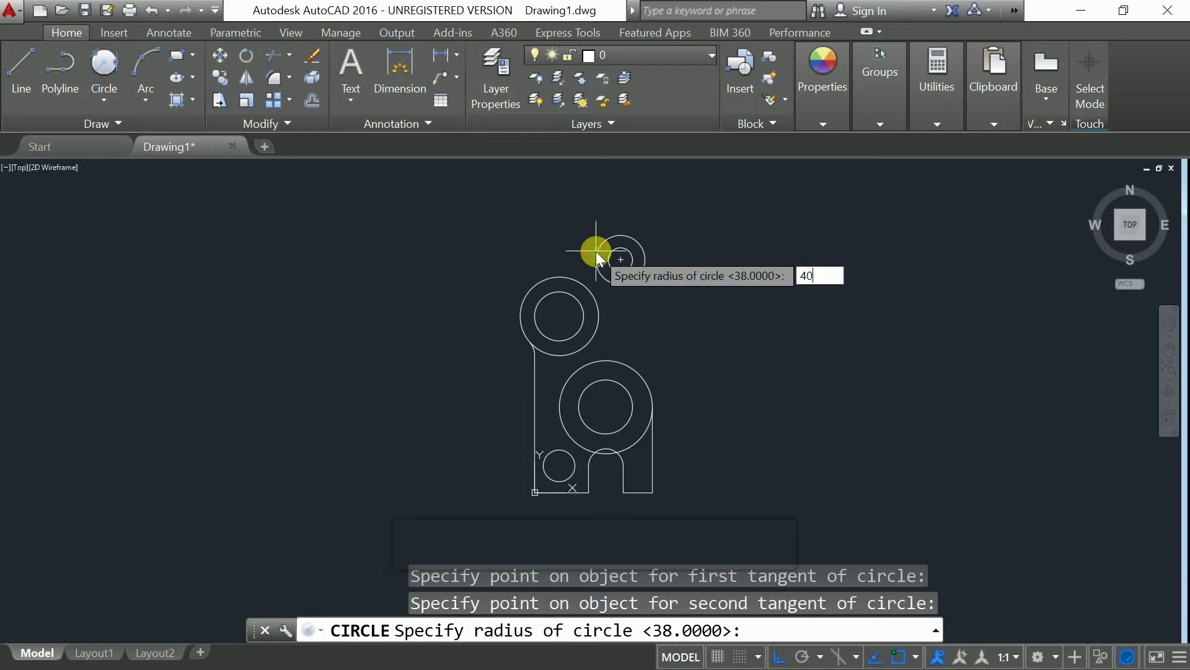
text(0)
key(Return)
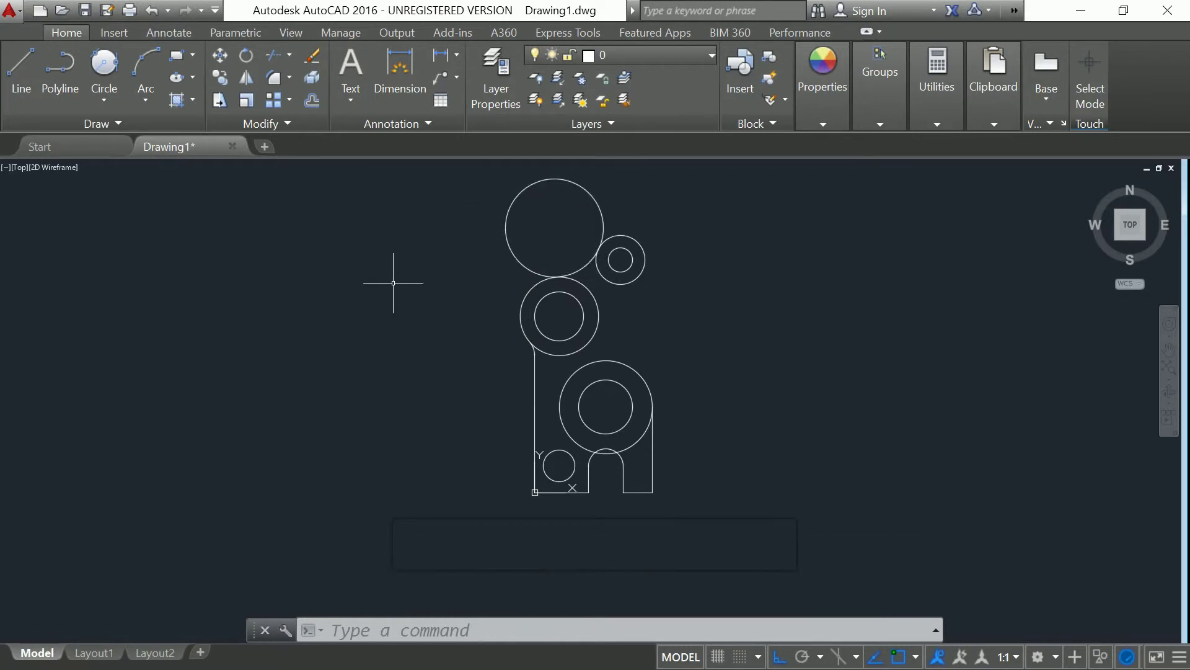
key(Escape)
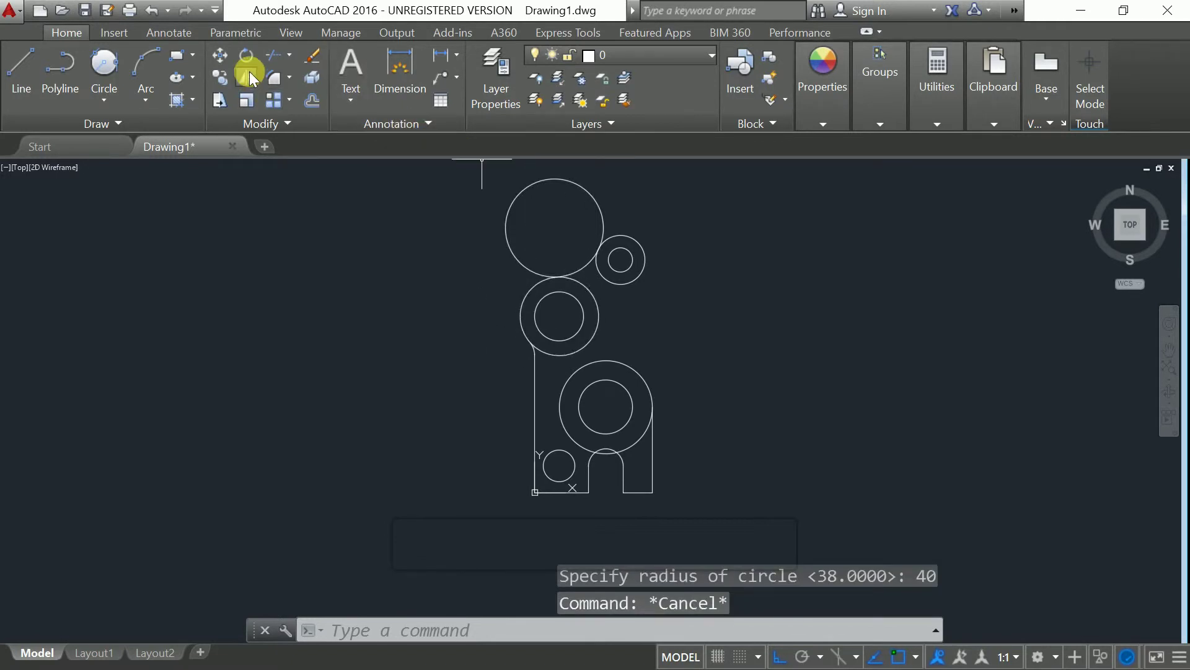
Trim away the outer part of the radius 40 circle, the inner side of the radius 32 circle and the radius 38 circle's piece inside the slot.
click(276, 55)
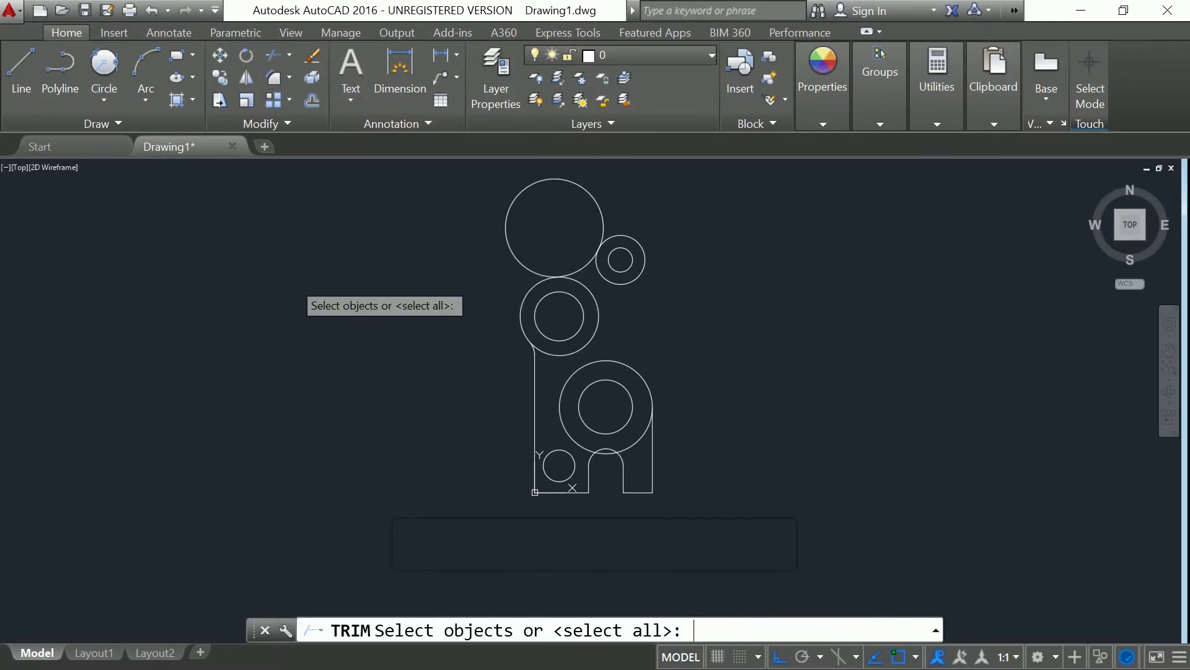
right_click(380, 311)
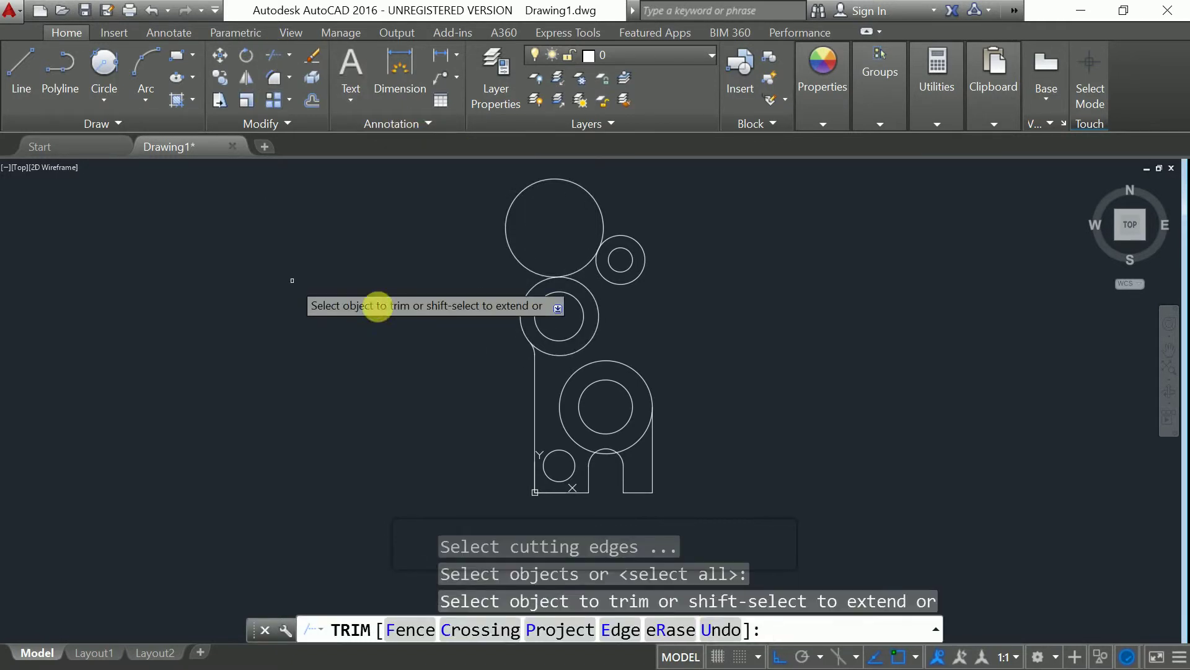
click(512, 248)
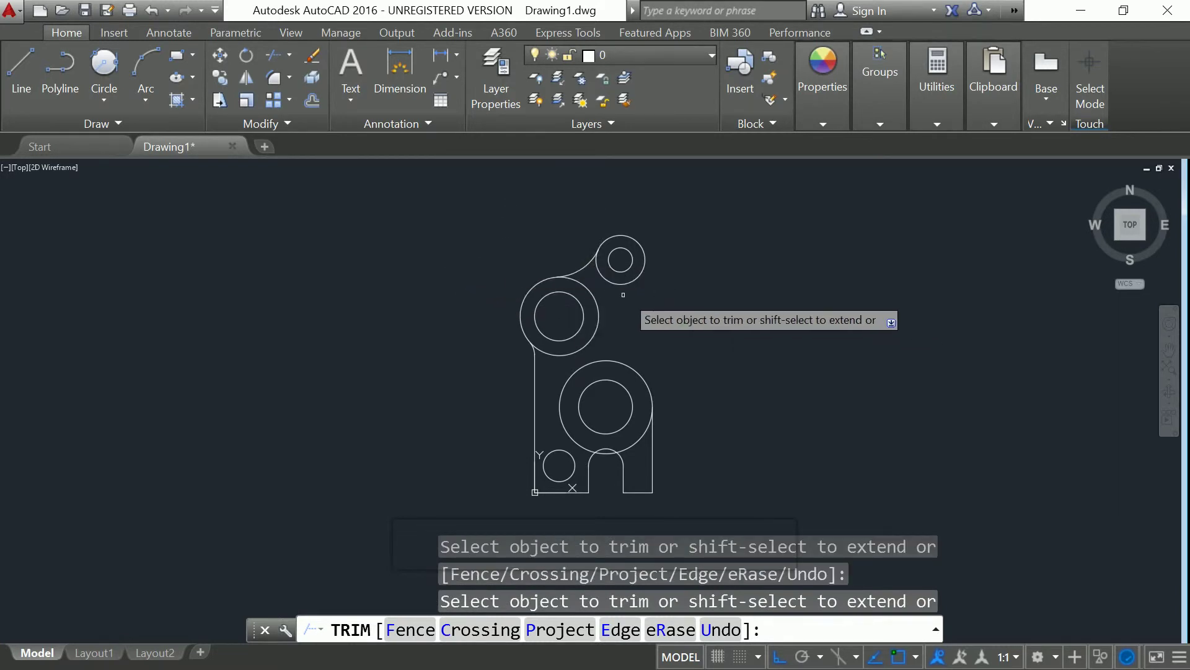
click(596, 320)
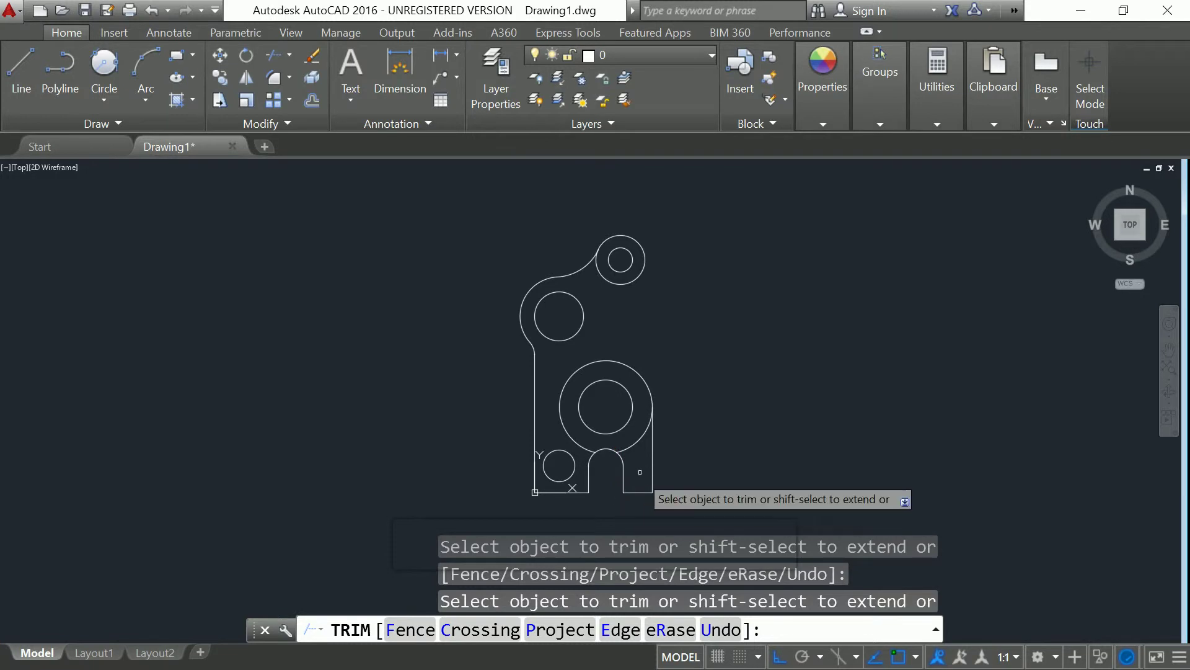
key(Escape)
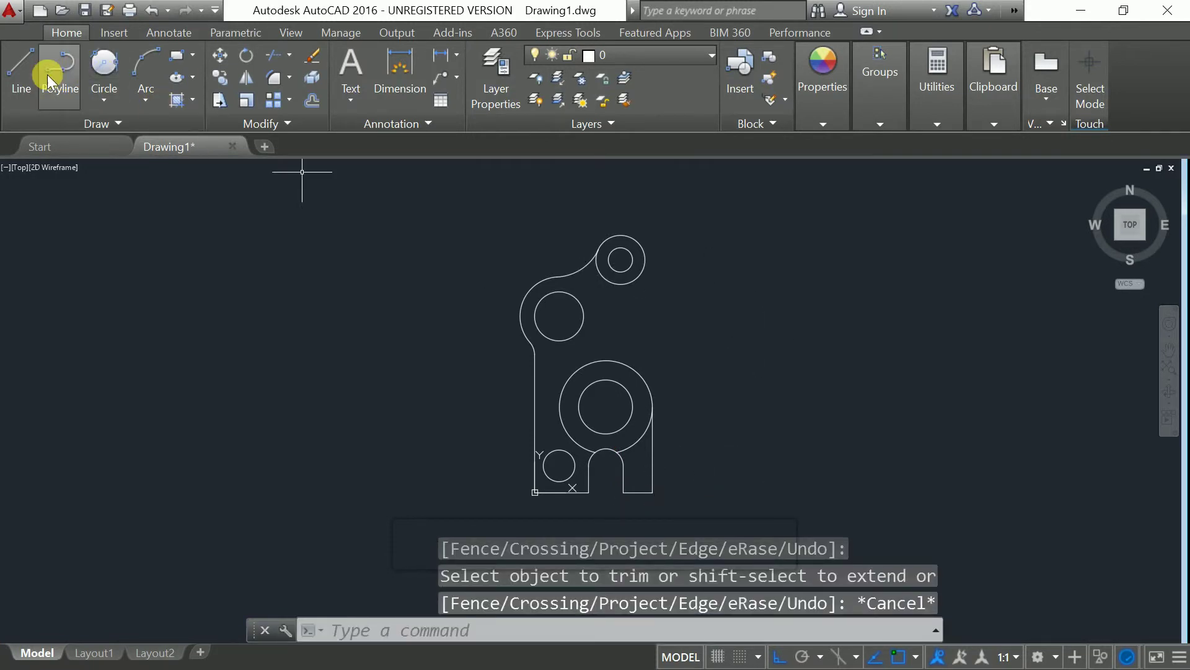
Draw a vertical line about 93 long from the radius 20 circle's center down into the radius 38 circle.
click(25, 76)
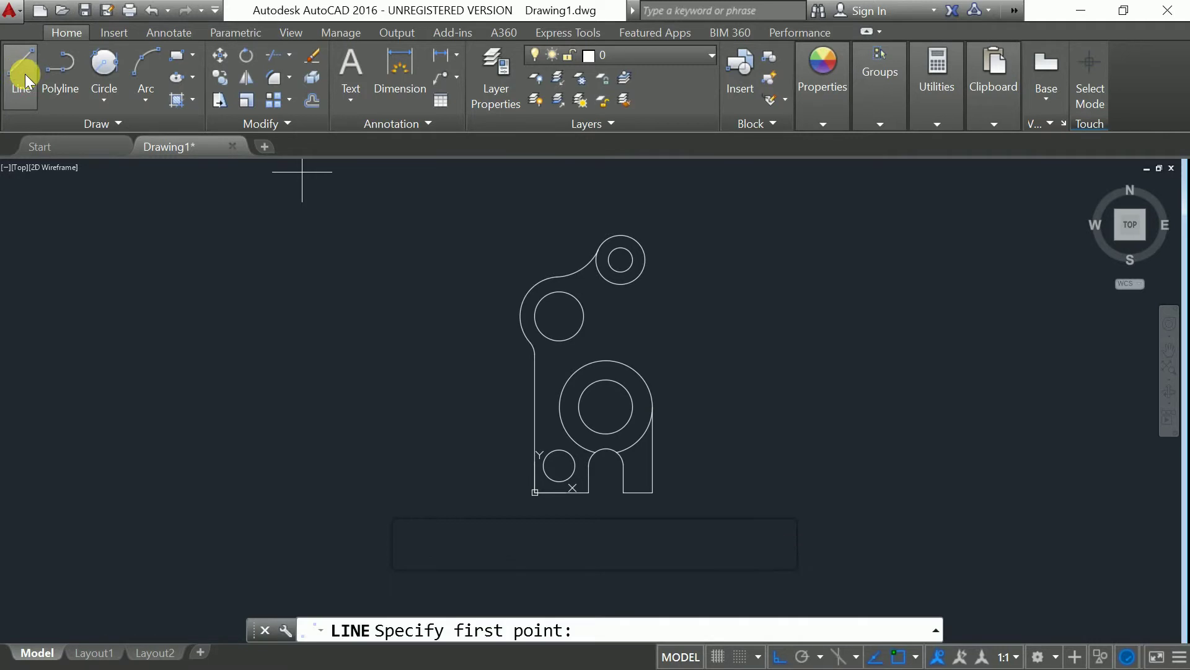
click(620, 260)
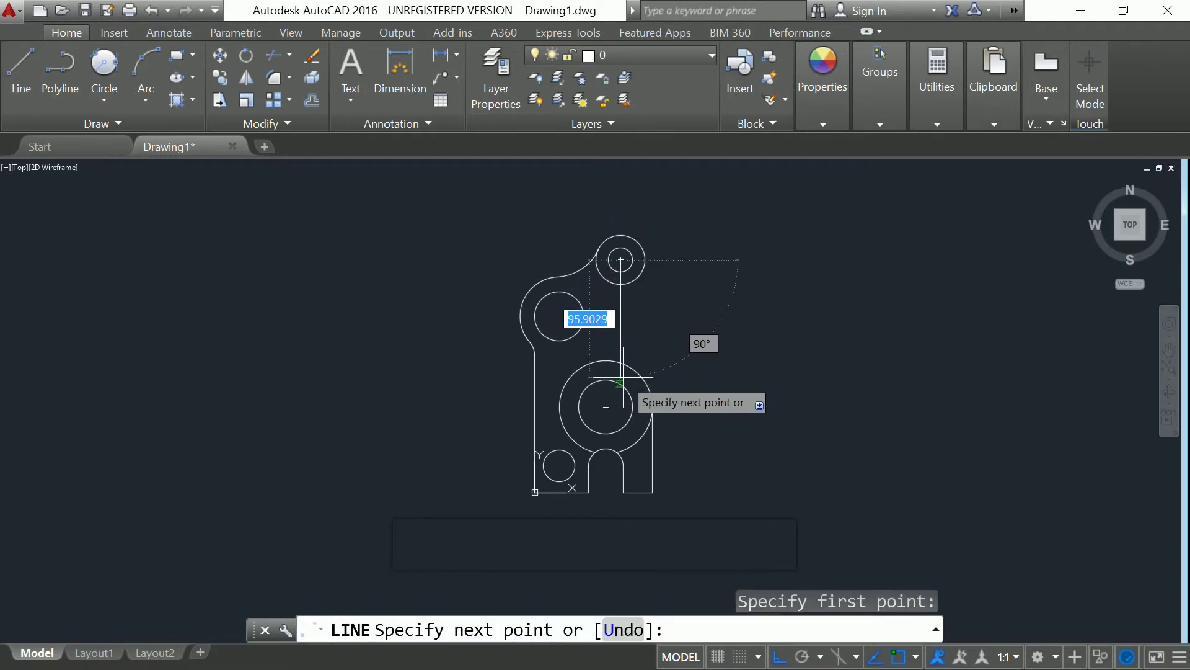
scroll(622, 376, up, 5)
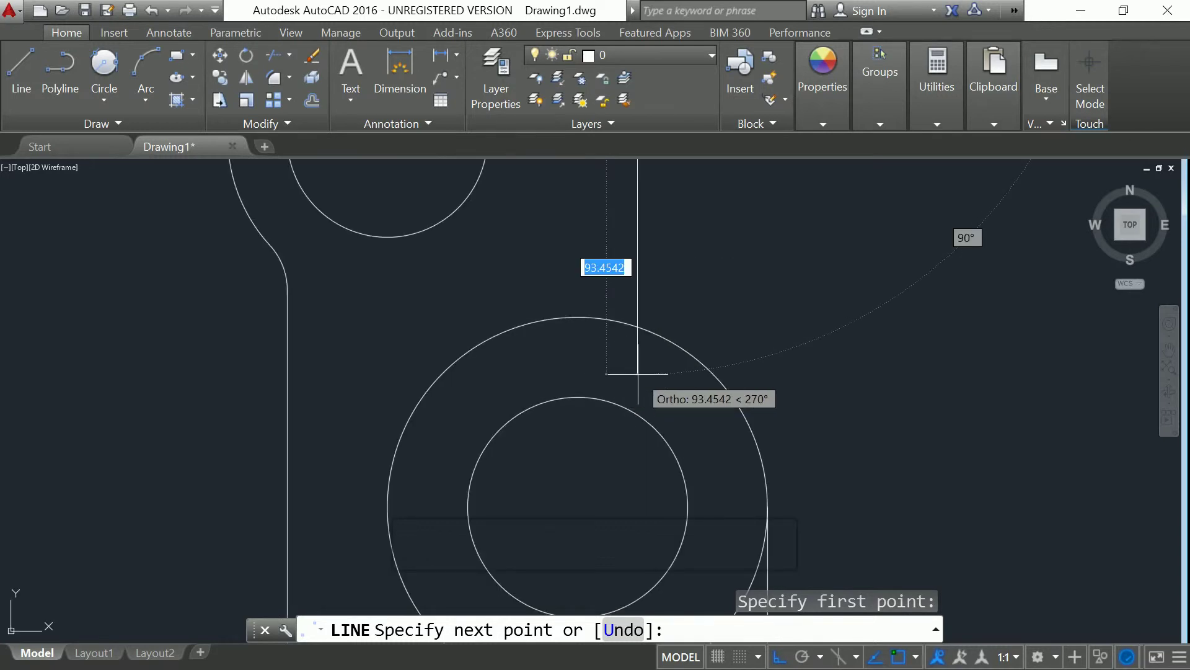
click(638, 373)
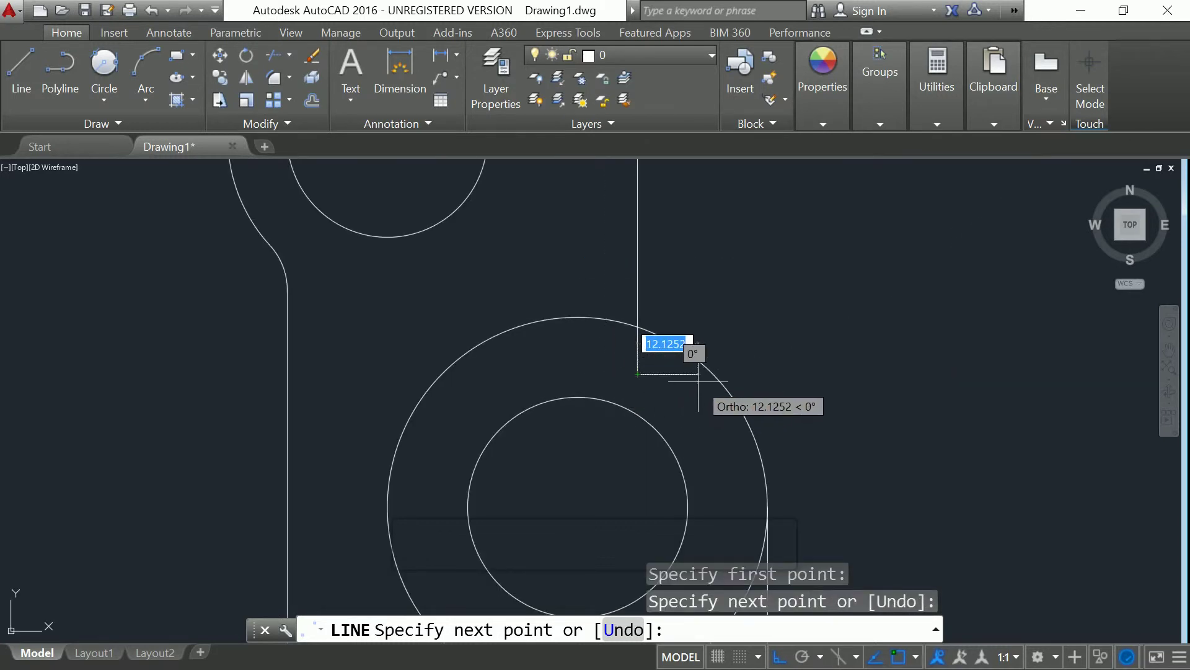
key(Escape)
scroll(744, 313, down, 5)
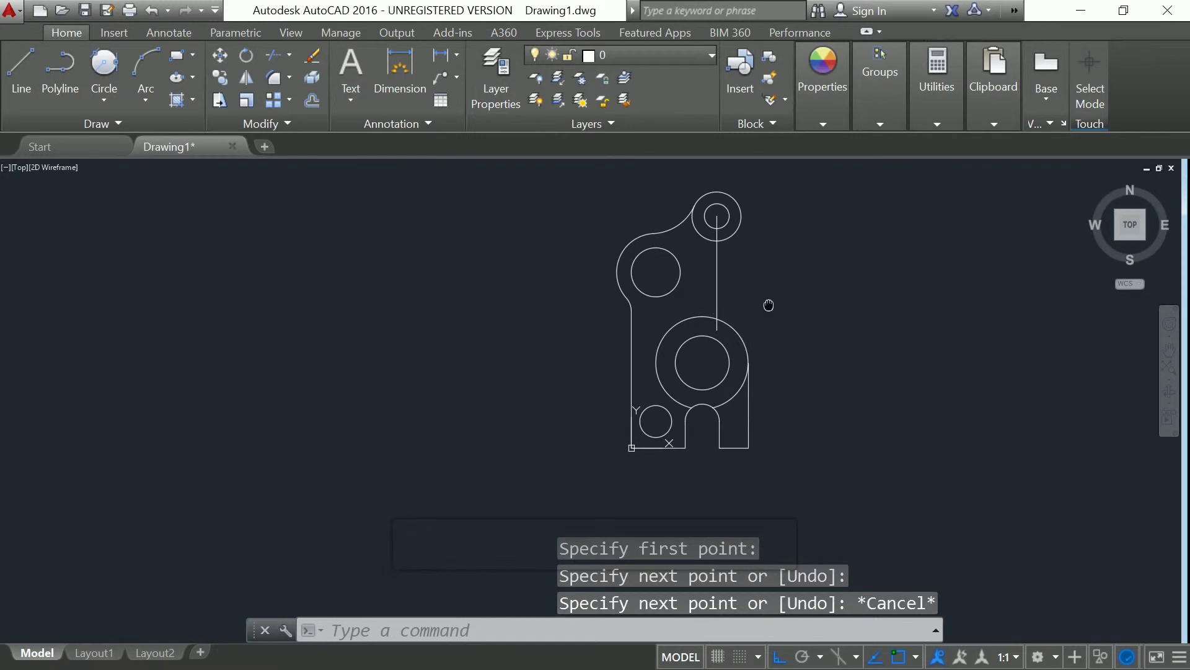
middle_drag(769, 305, 692, 340)
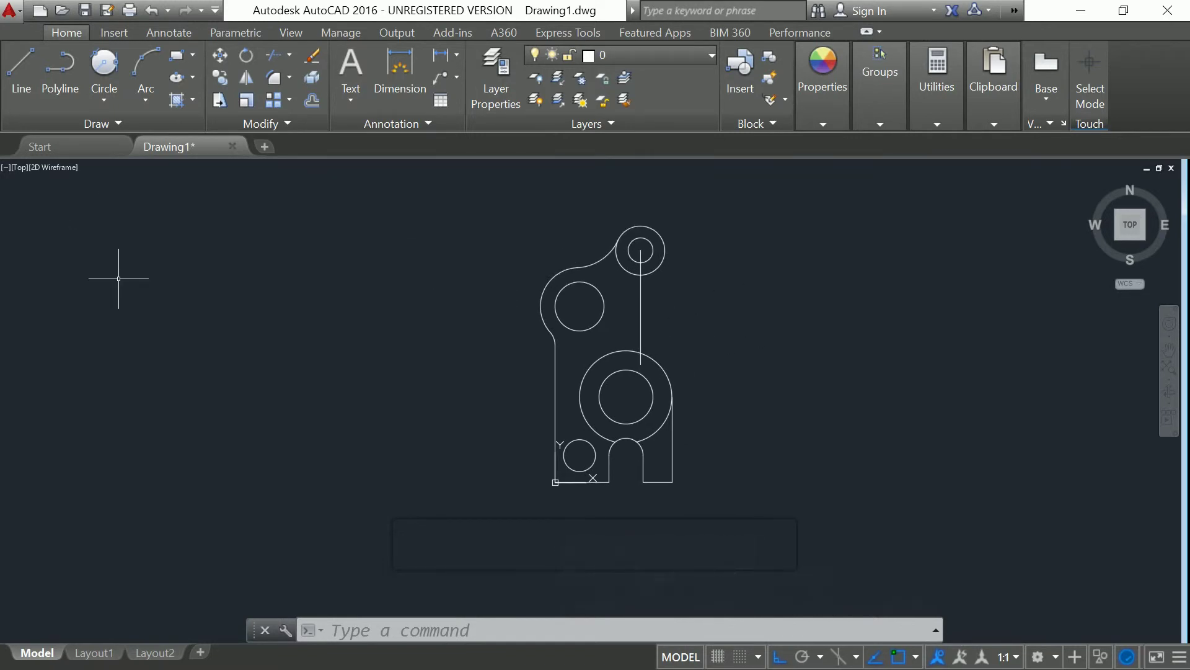
key(Escape)
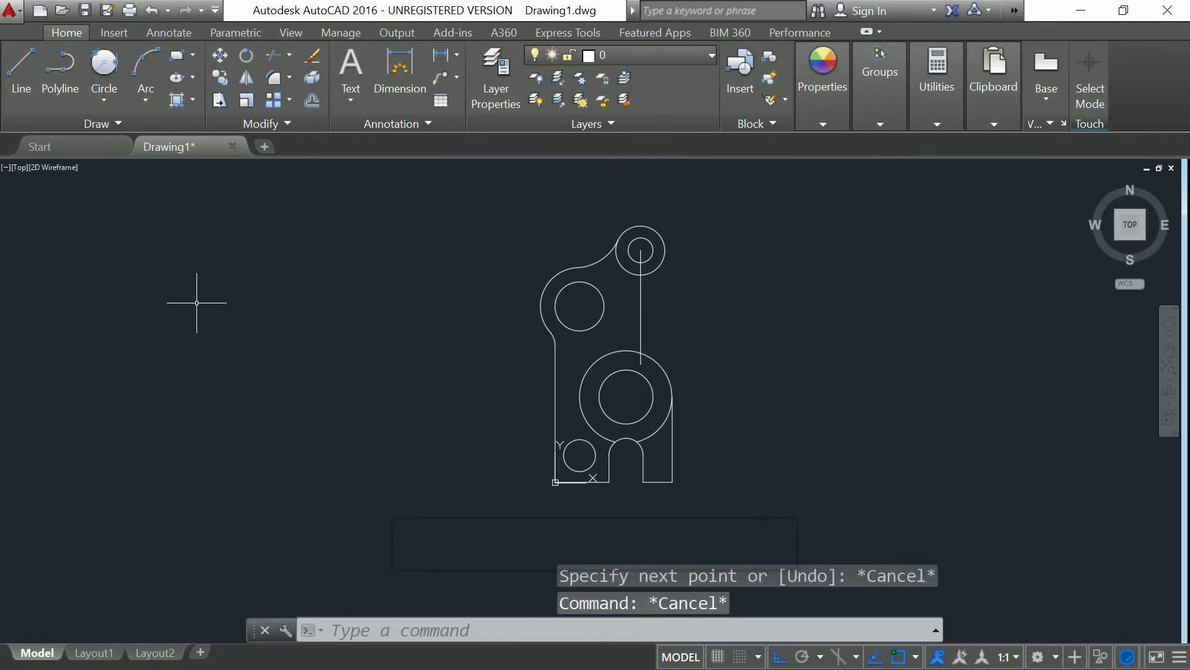
Try a radius 14 fillet between the new vertical line and the radius 20 circle, and undo it.
click(273, 80)
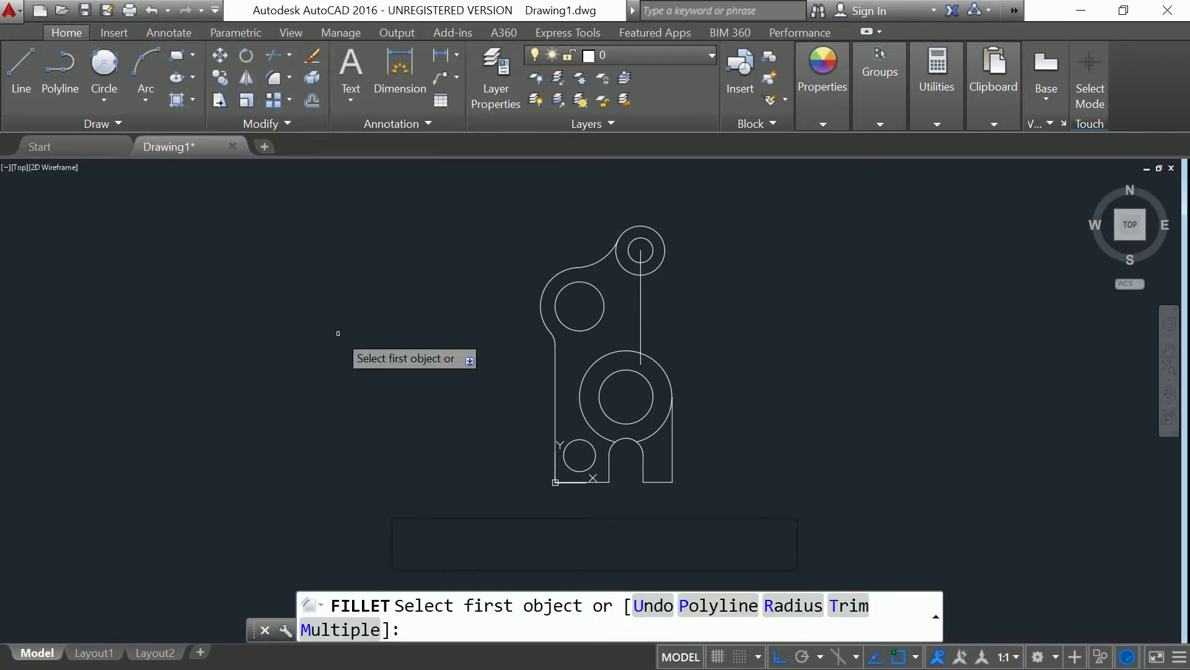
click(641, 299)
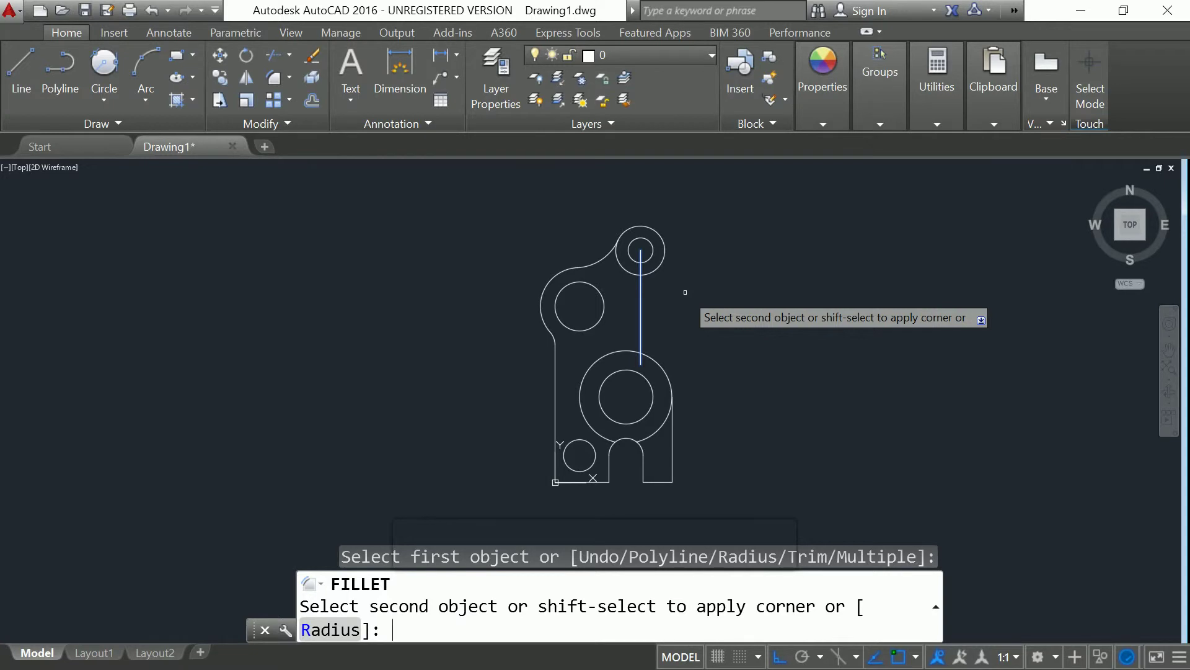
text(r)
key(Return)
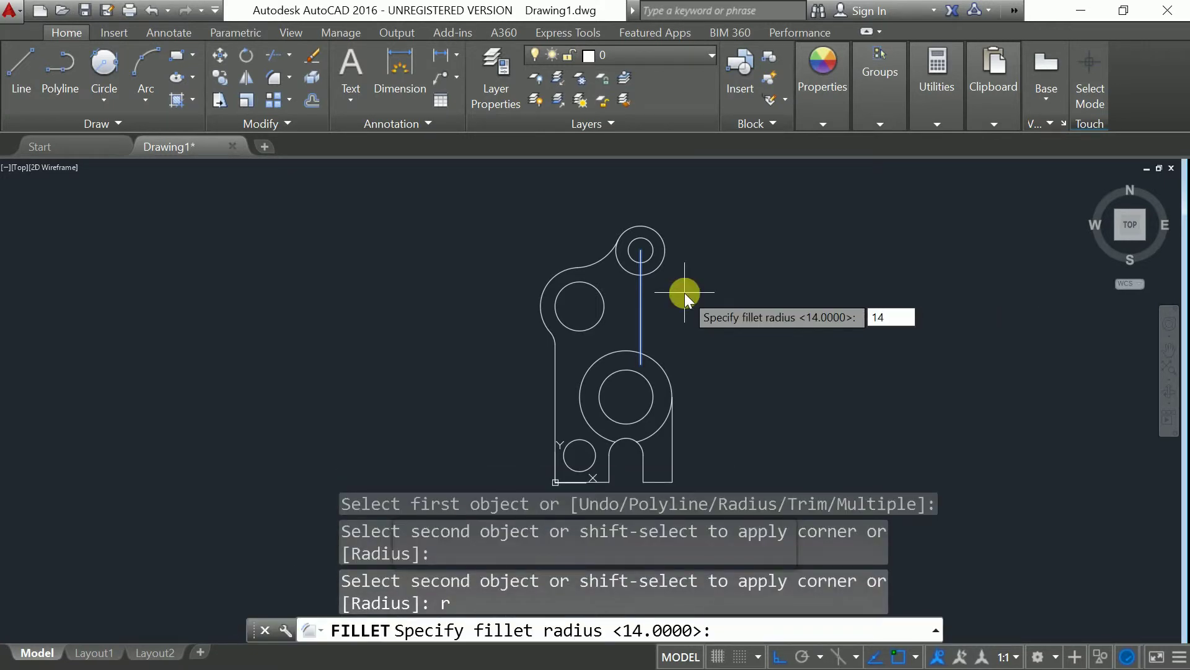
text(14)
key(Return)
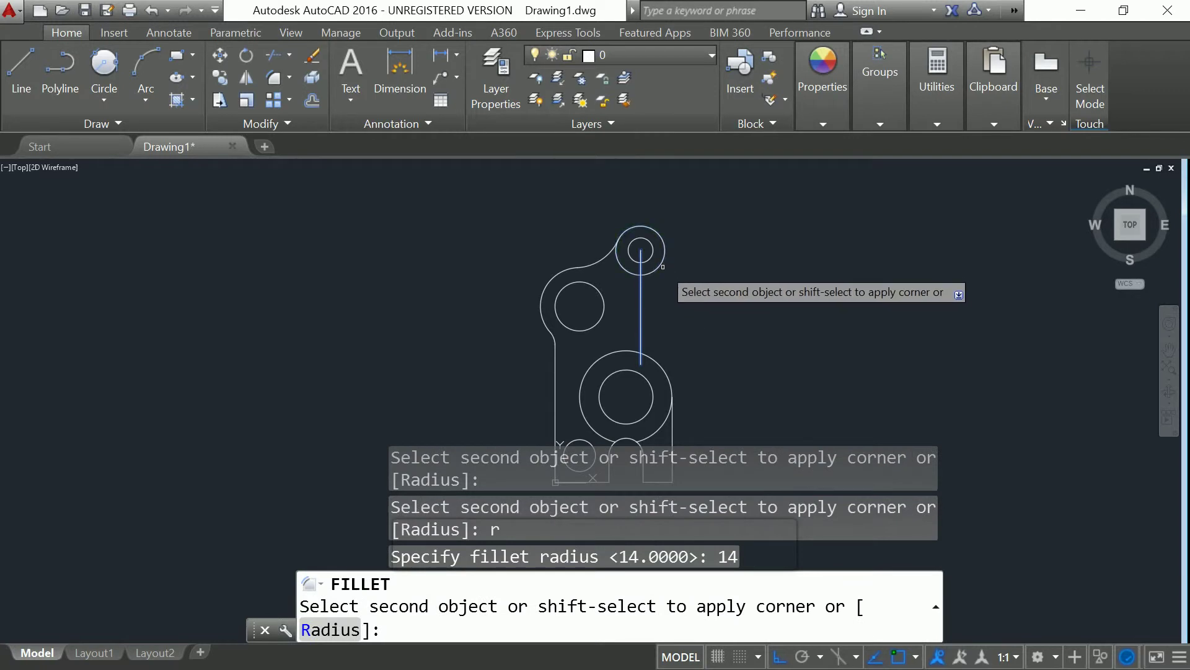
click(655, 271)
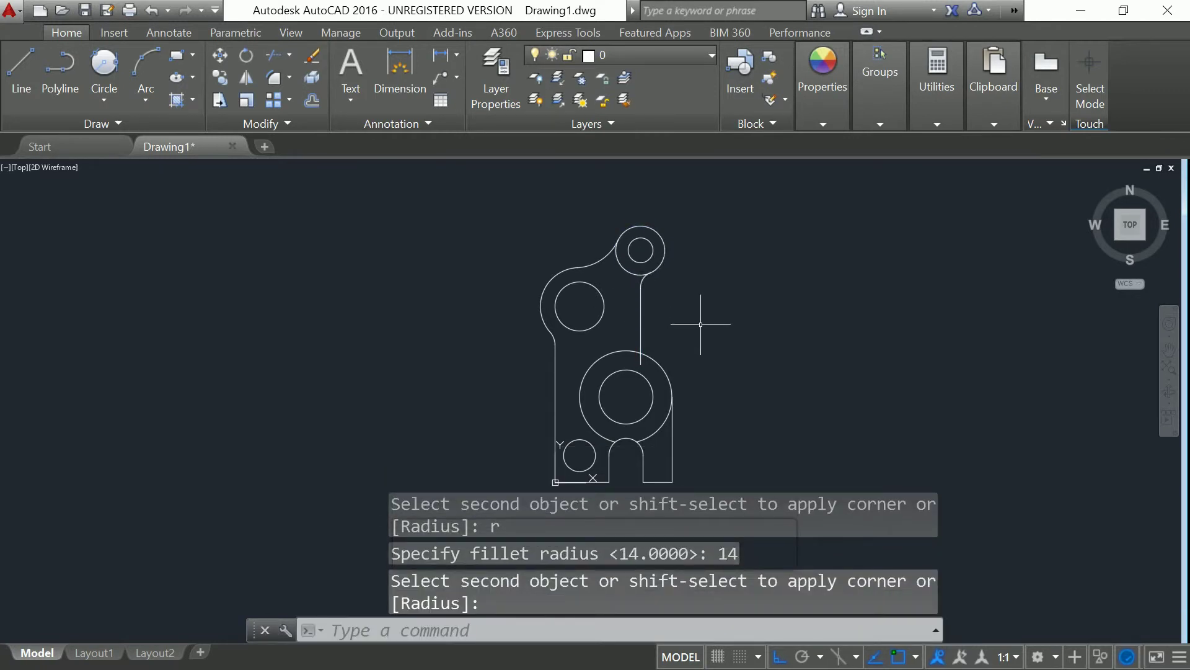
key(Escape)
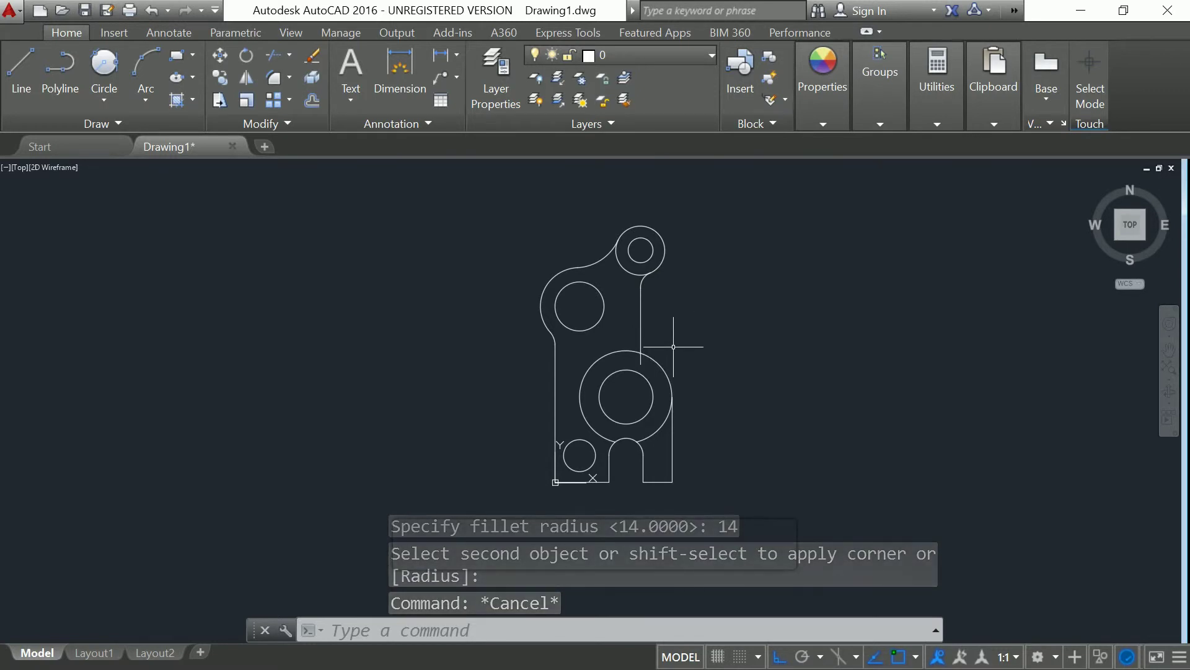
key(ctrl+z)
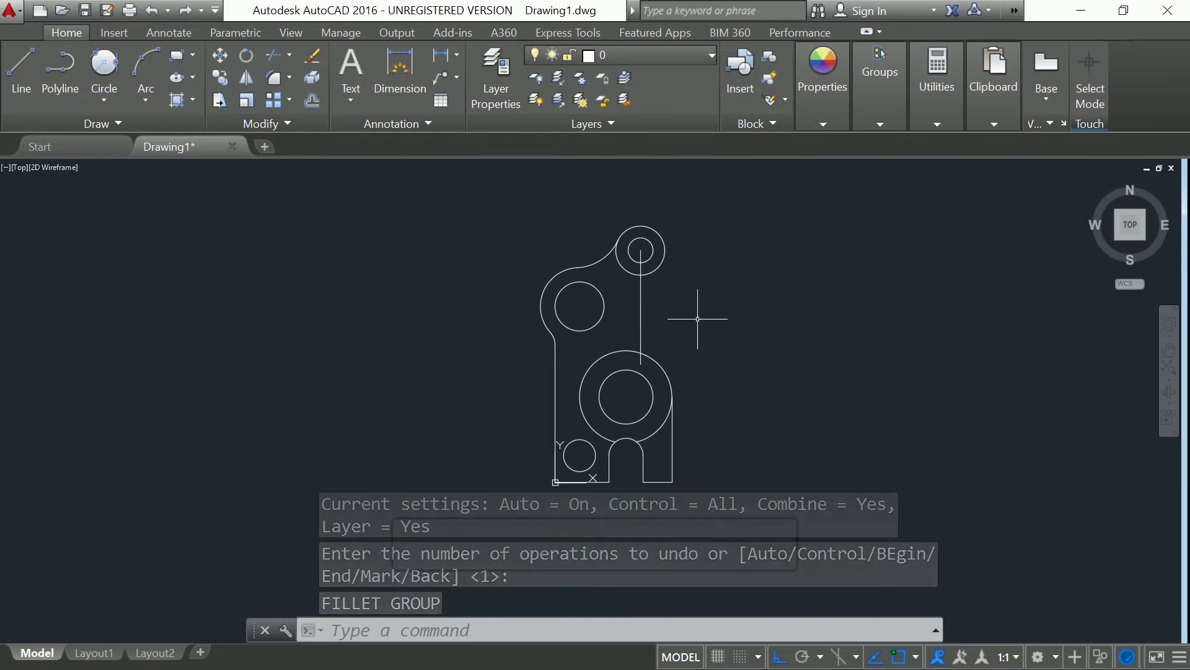
Fillet the upper end of the new vertical line and the radius 20 circle with a radius of 15.
click(272, 78)
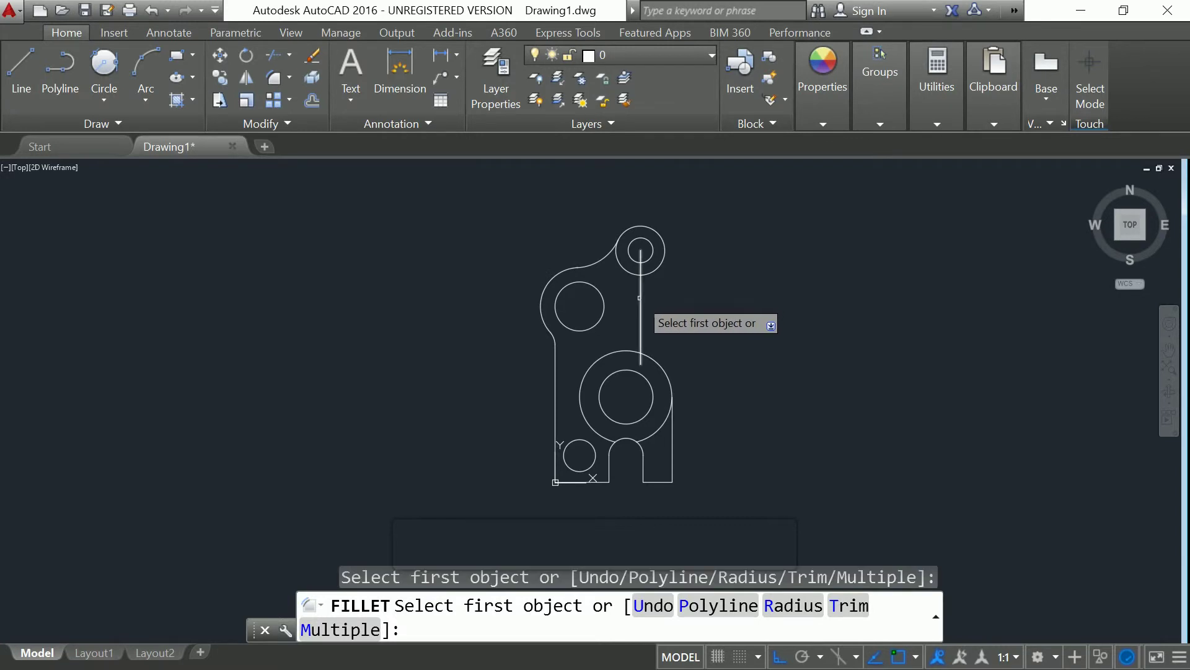
click(641, 303)
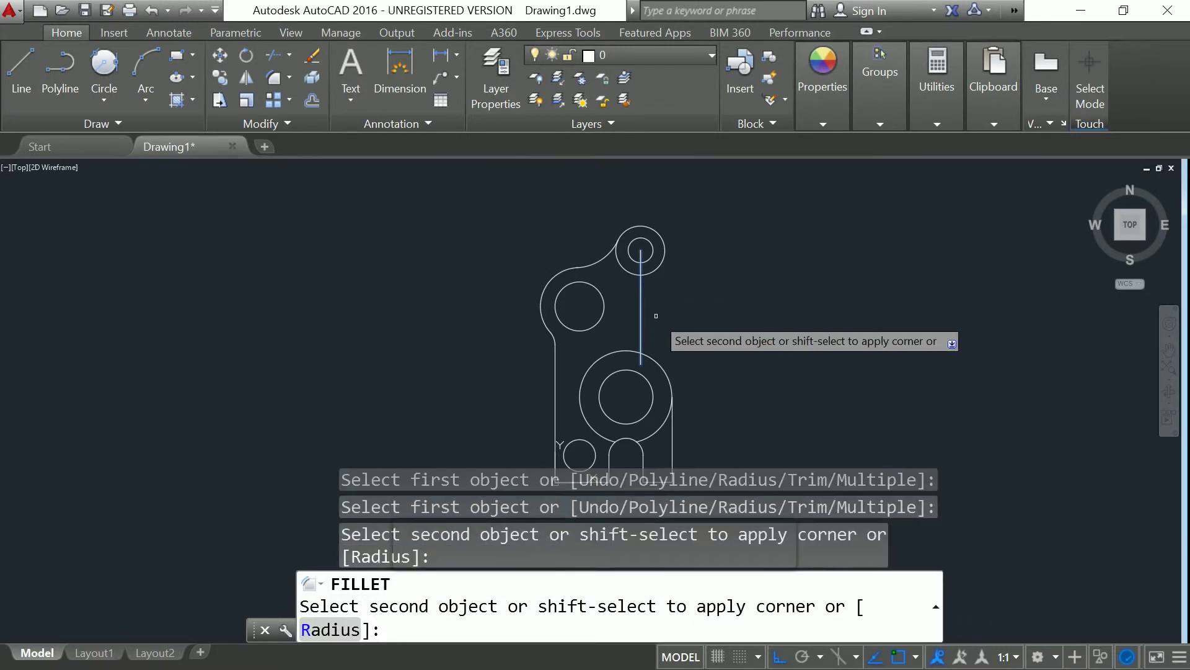
text(r)
key(Return)
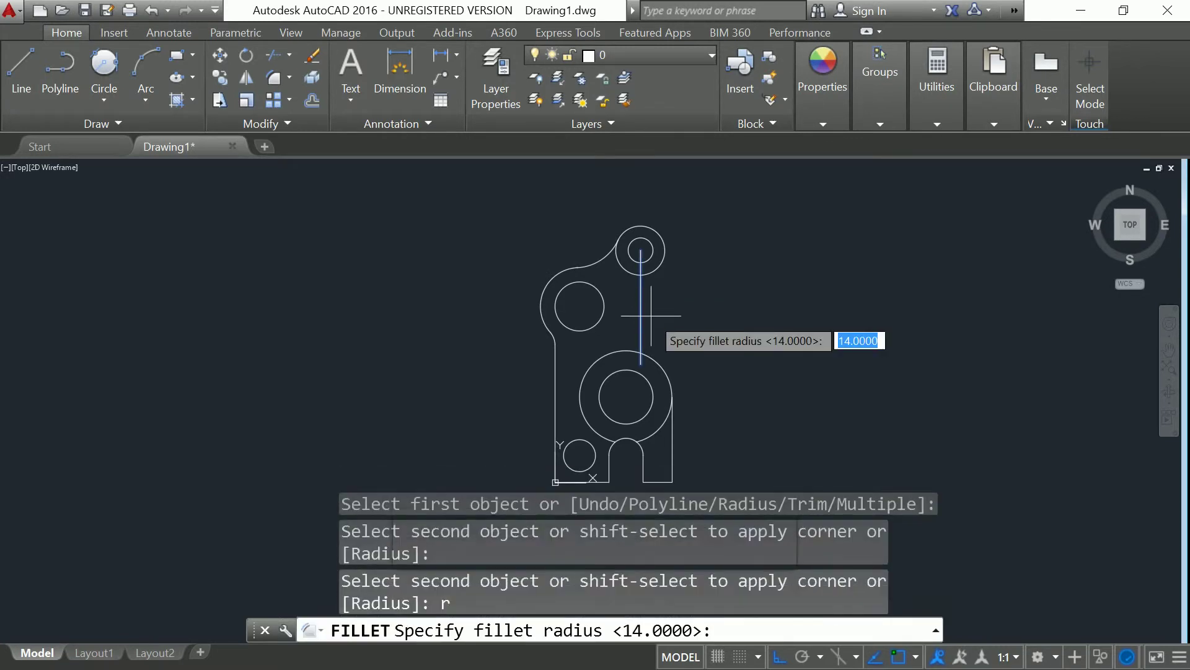
text(15)
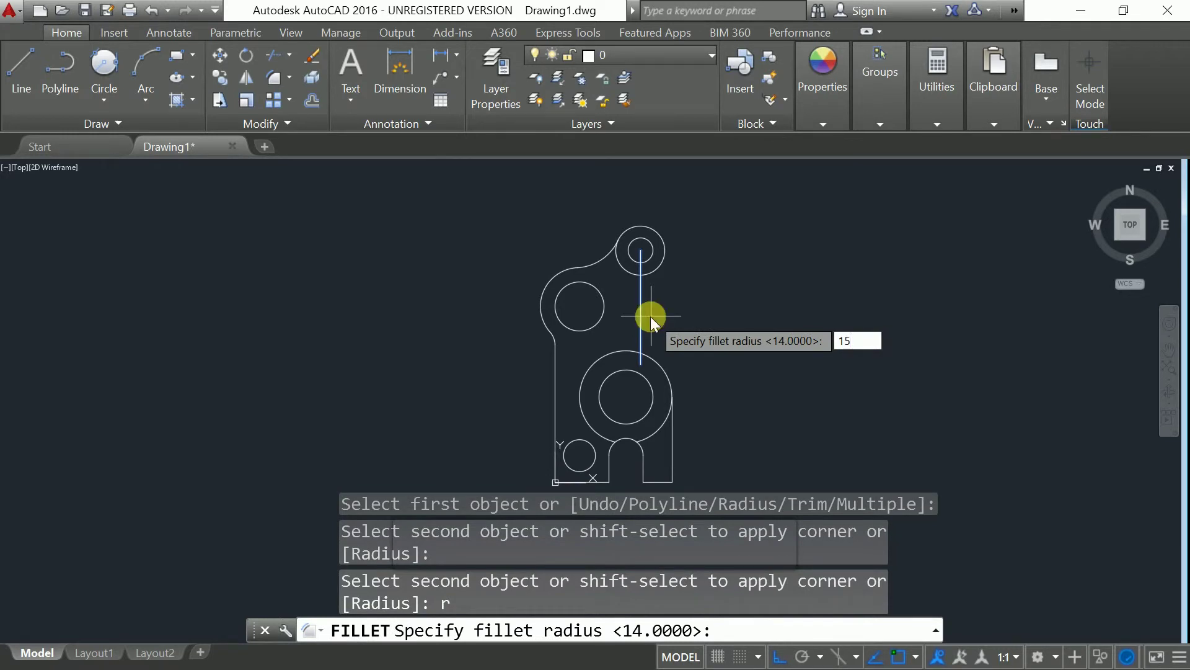
key(Return)
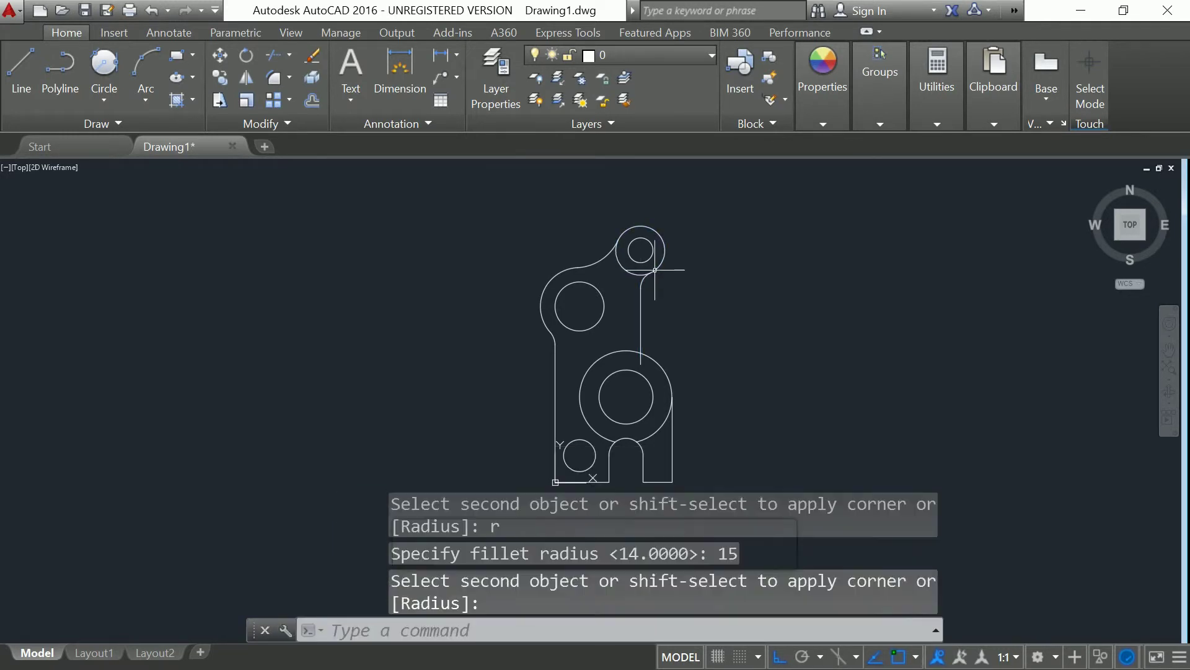
key(Escape)
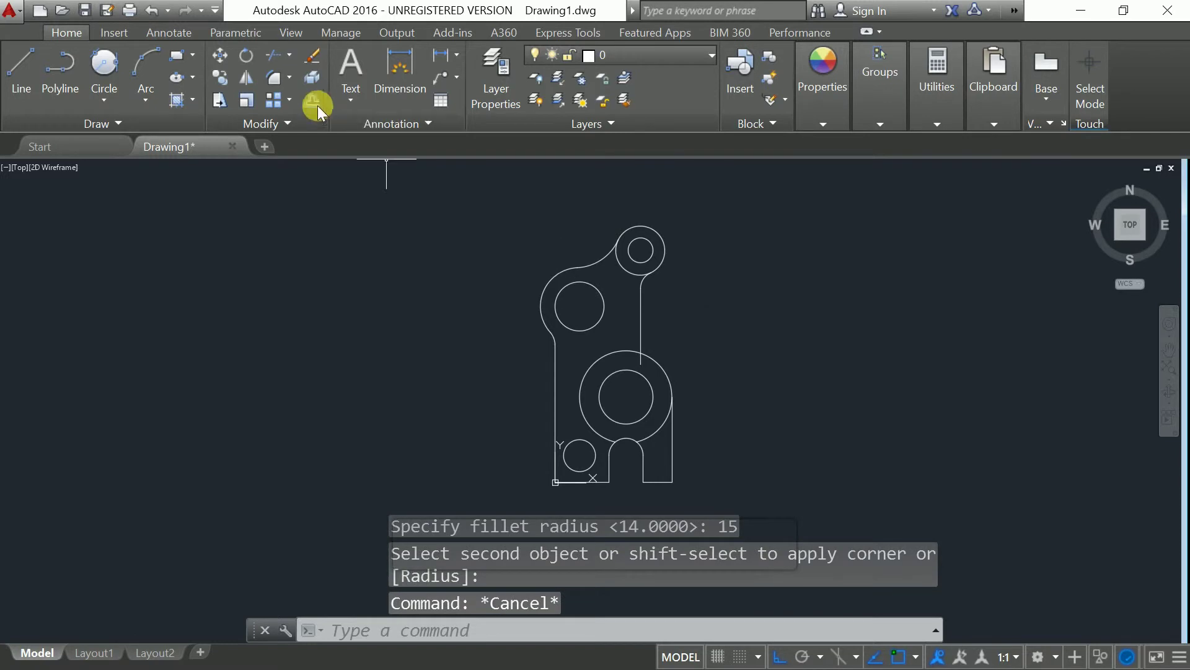
Fillet the lower end of the same vertical line and the radius 38 circle with a radius of 15.
click(273, 80)
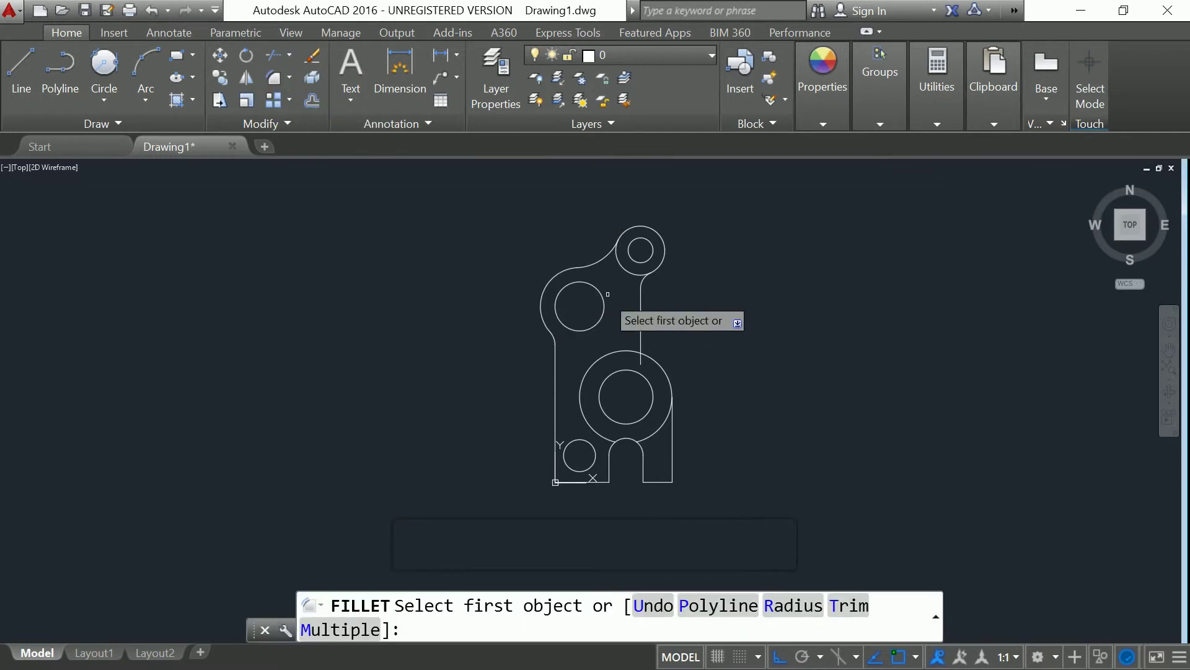
click(641, 340)
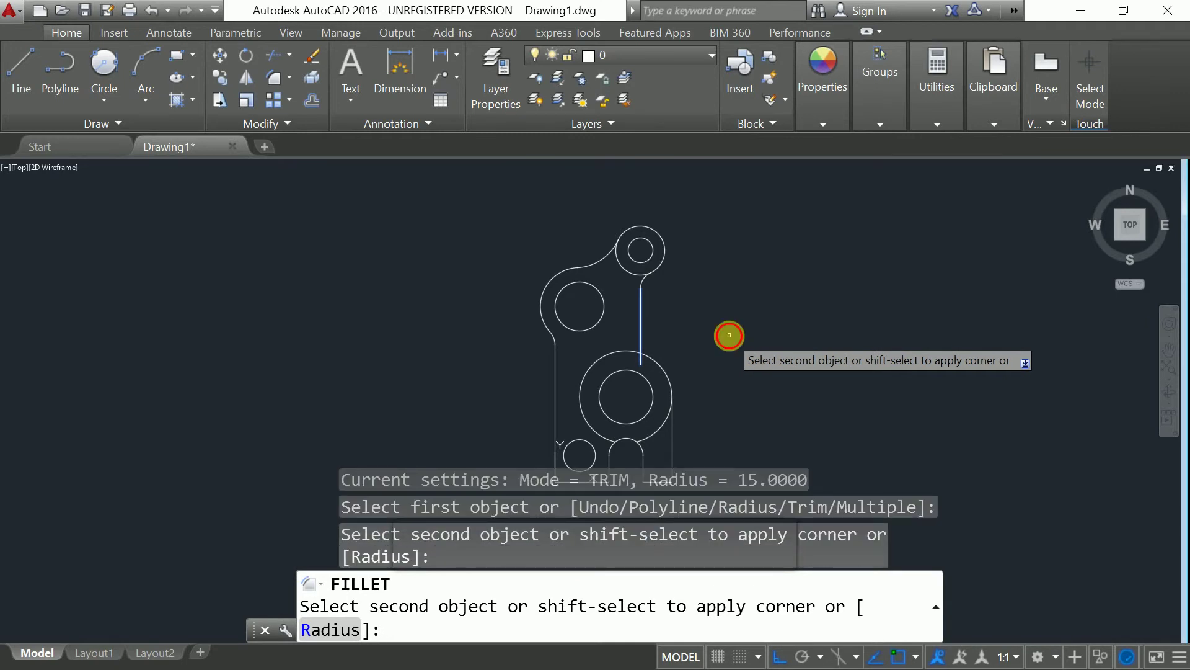
text(r)
key(Return)
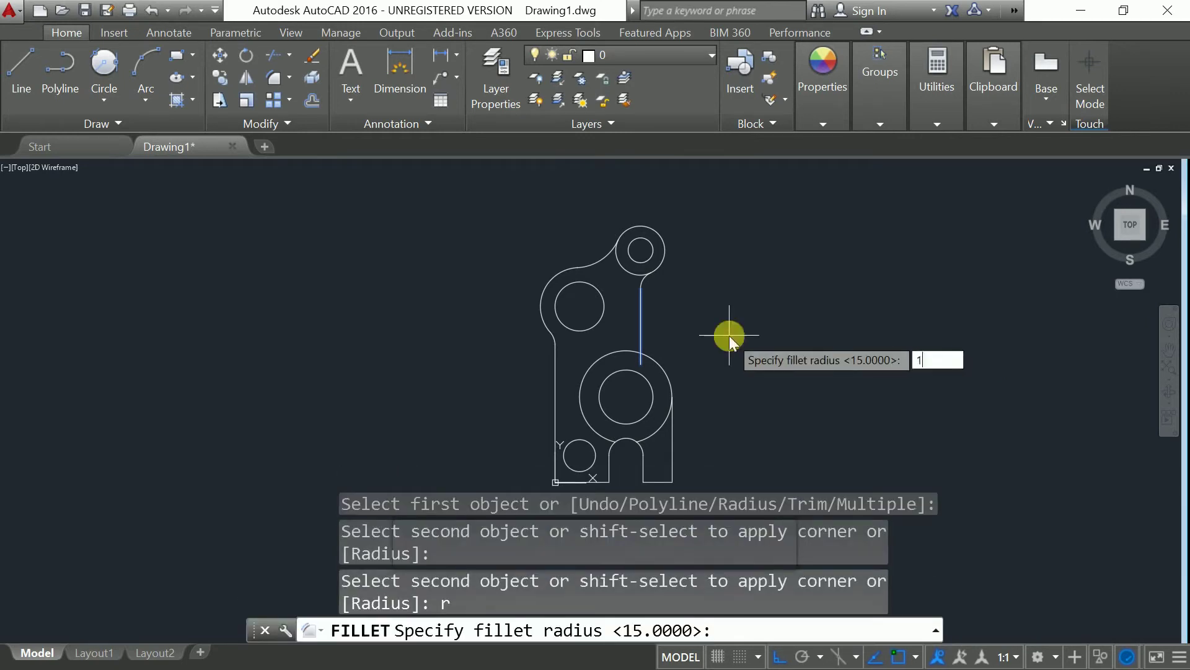
key(Return)
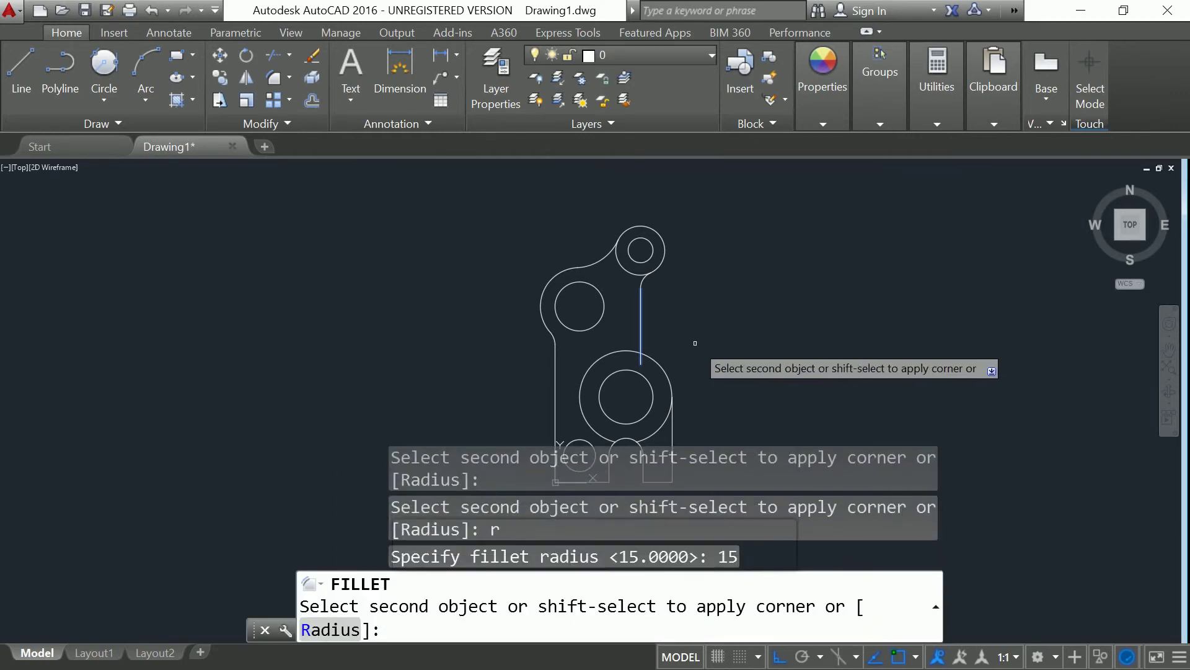
click(660, 363)
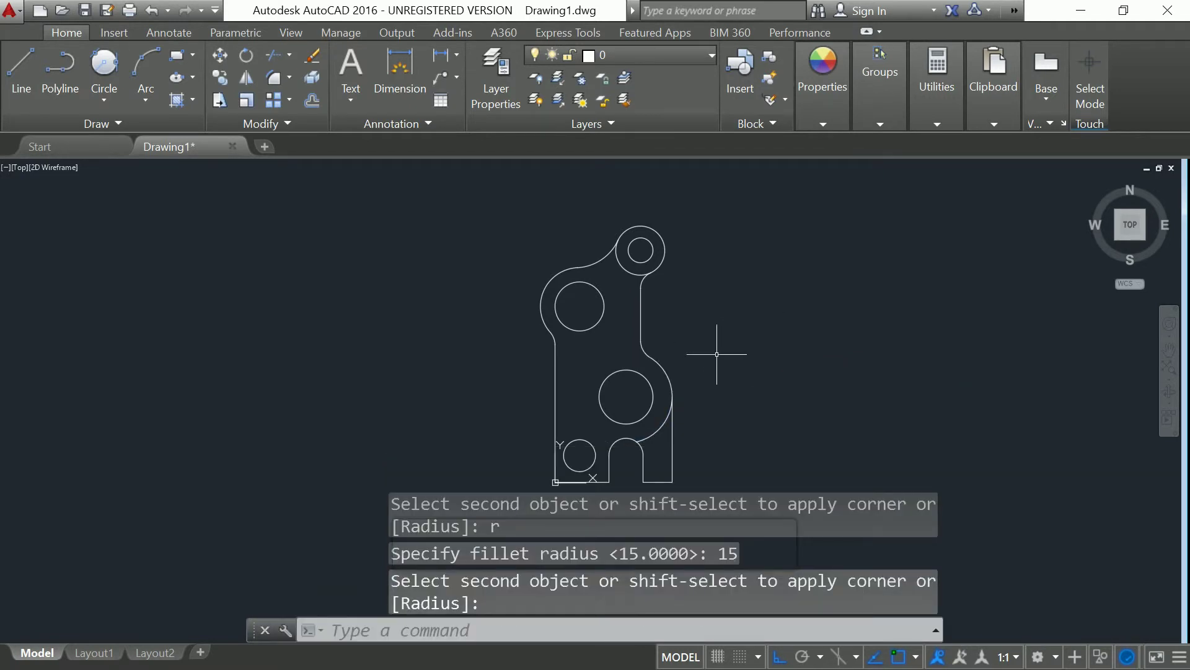
key(Escape)
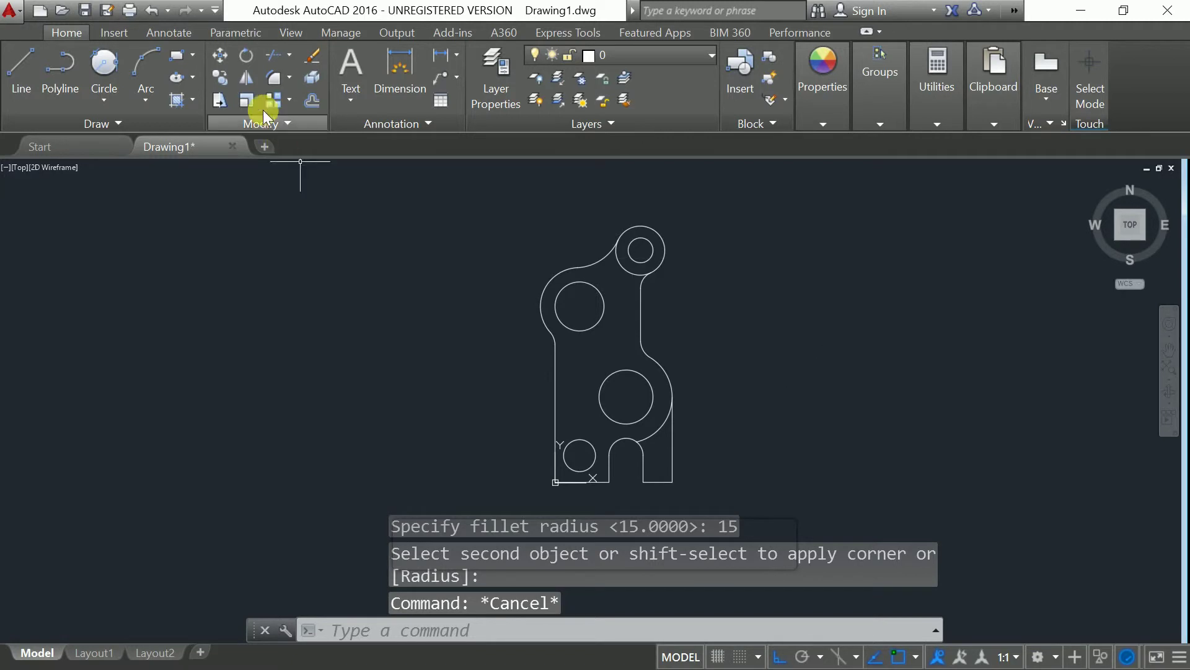
Trim the leftover radius 38 arc between the slot and the outer vertical edge, and the radius 20 circle's part inside the profile.
click(273, 57)
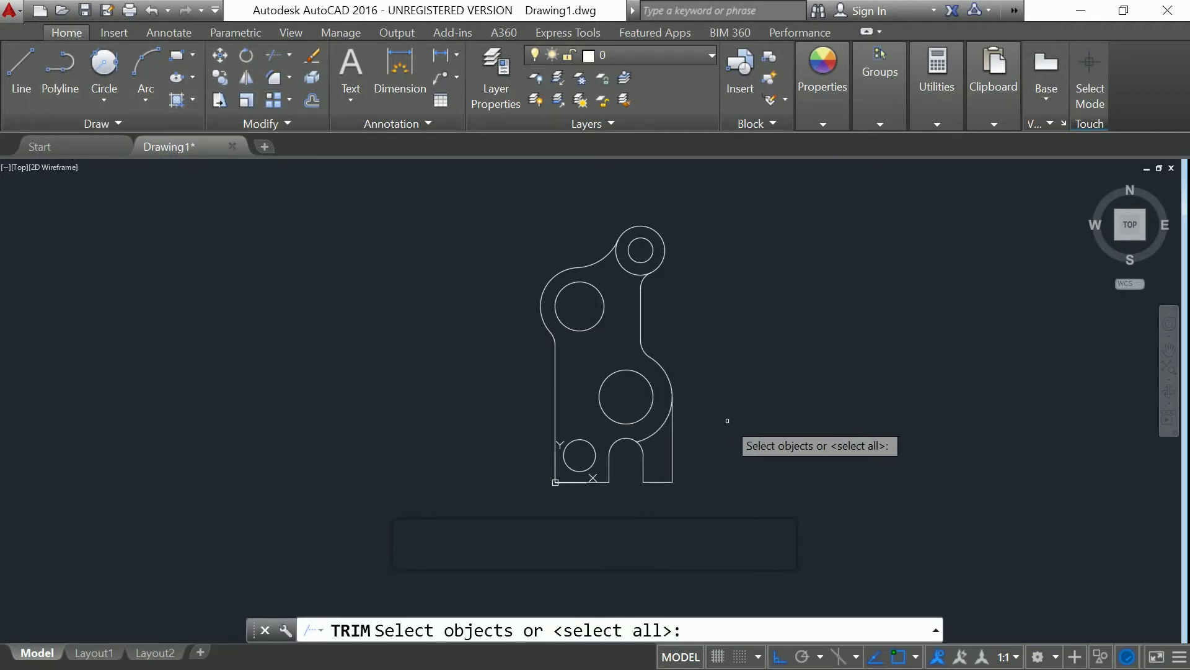
key(Return)
click(653, 433)
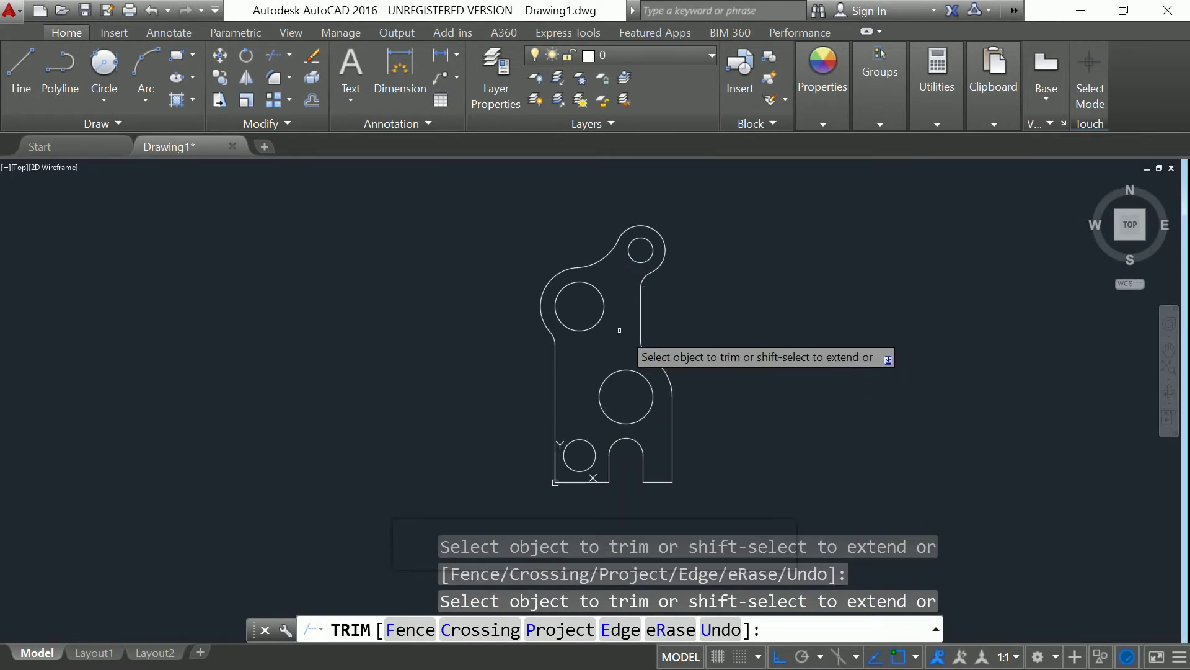
scroll(589, 436, up, 2)
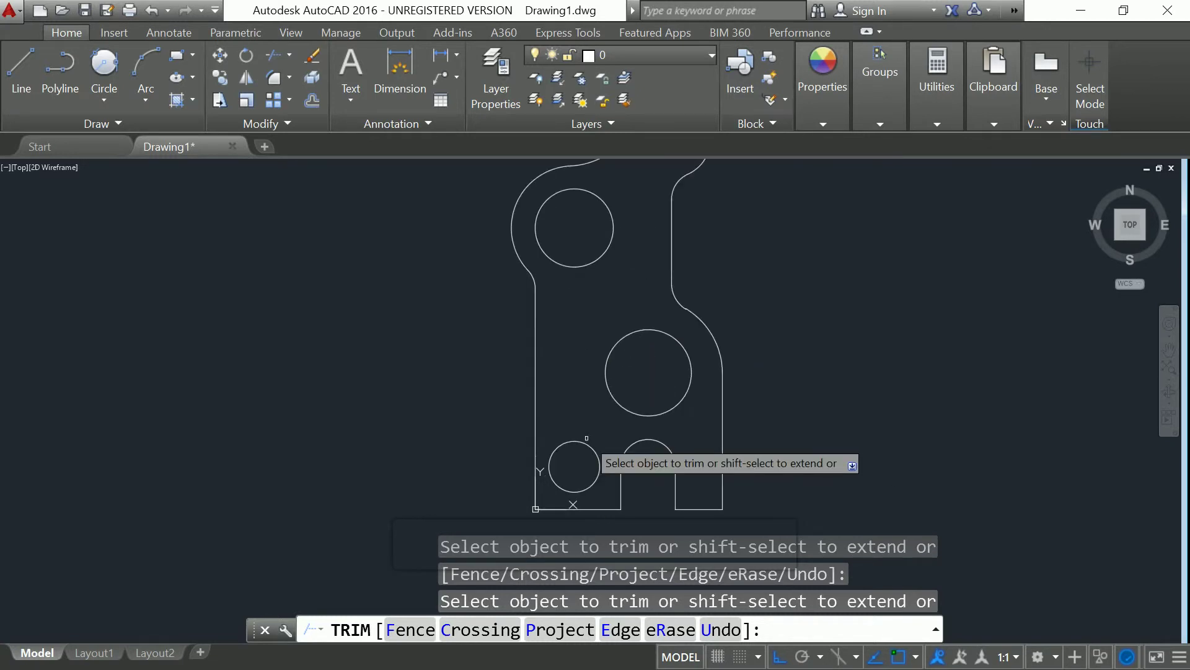
scroll(584, 438, down, 2)
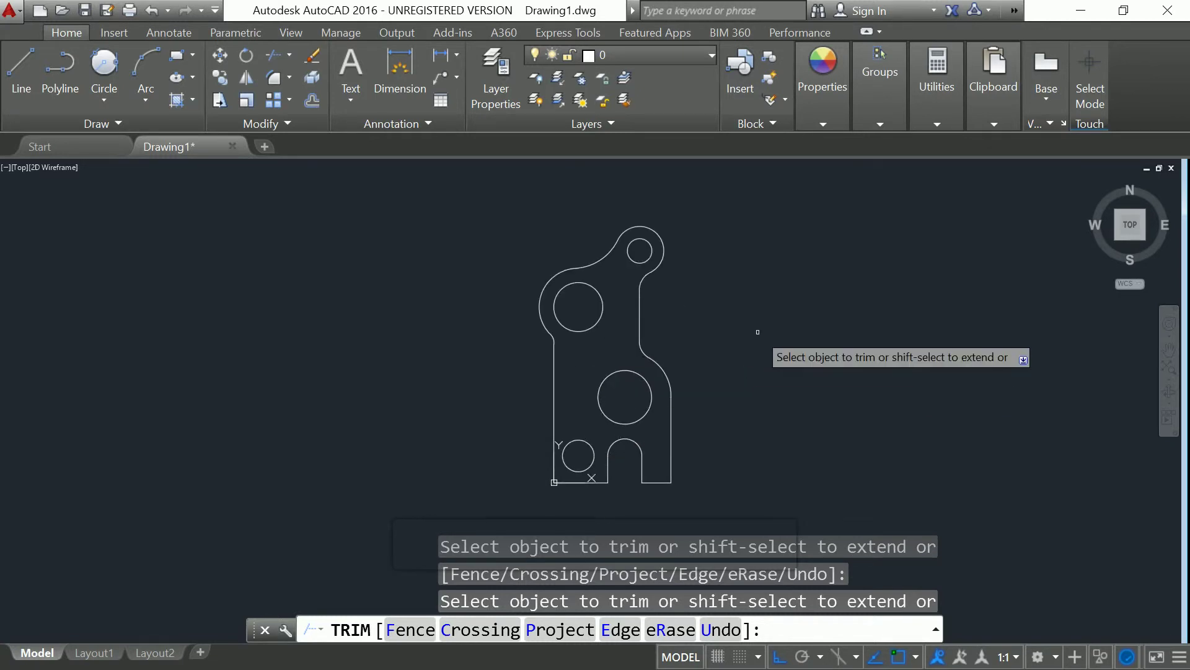
Hatch the interior of the closed part profile, leaving the four round holes and the slot empty.
key(Escape)
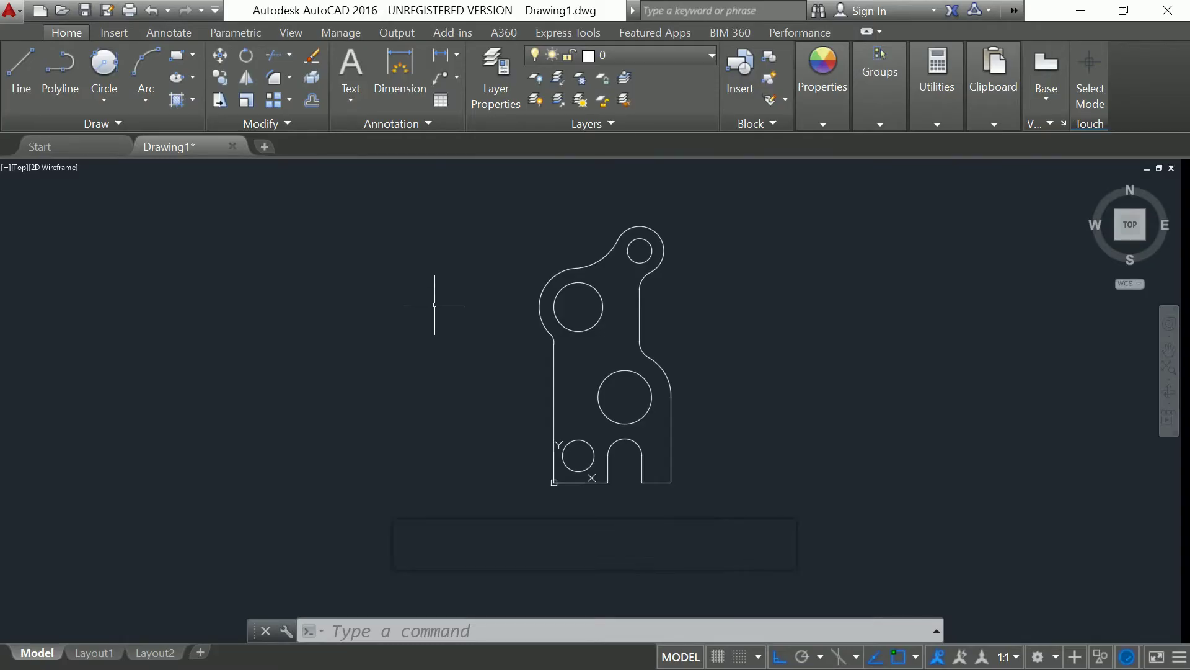
click(186, 101)
click(193, 99)
click(174, 127)
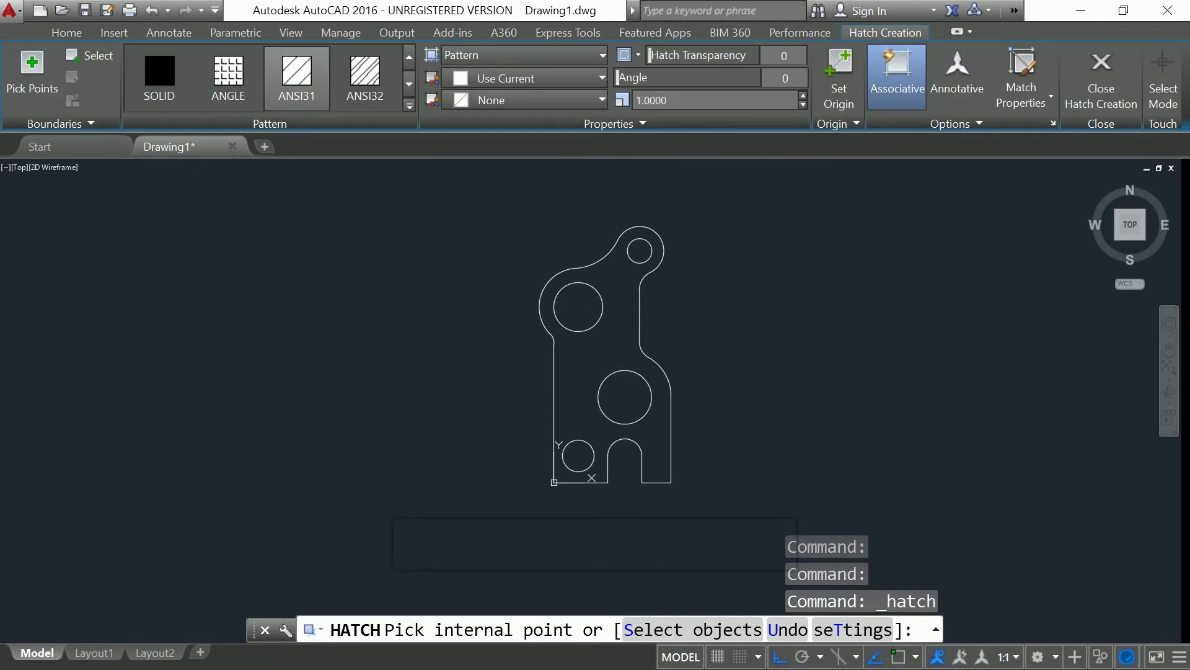
click(617, 339)
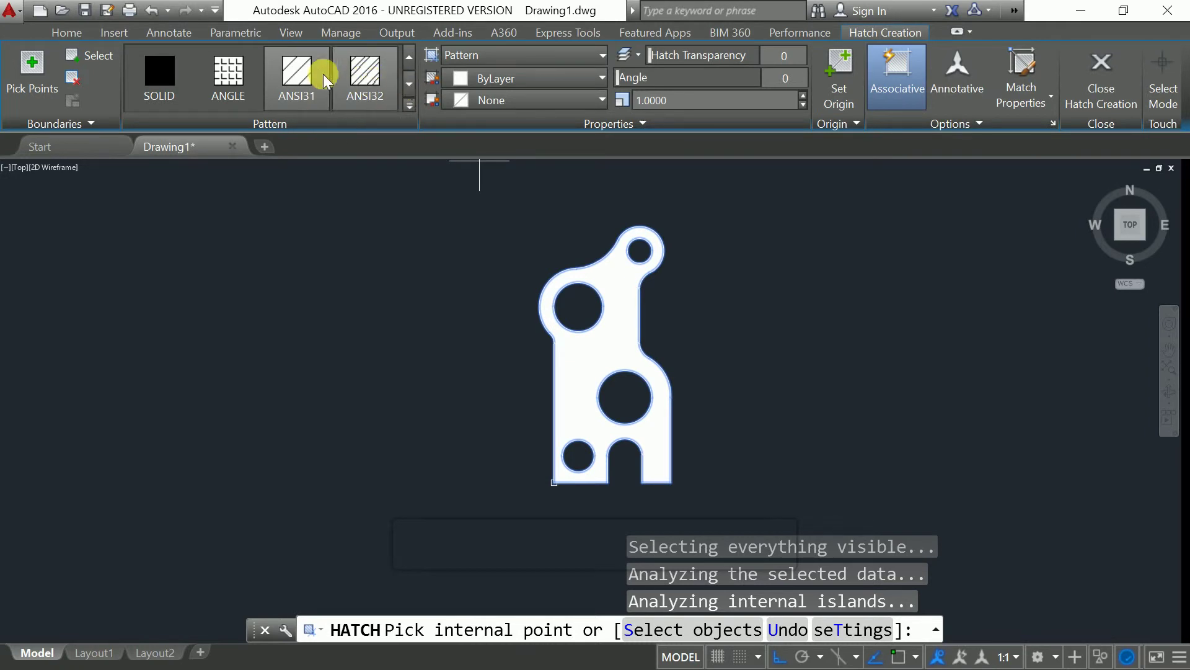
Try the ANSI31, ANSI36 and ANSI34 patterns on the profile hatch.
click(303, 73)
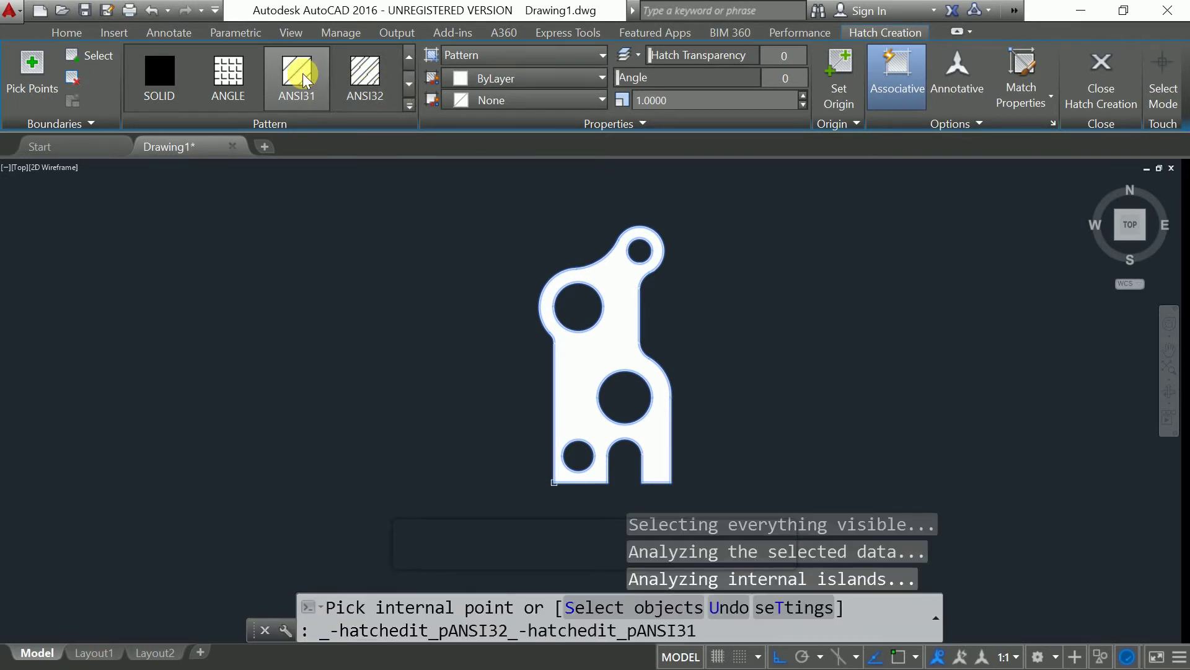
click(407, 87)
click(370, 77)
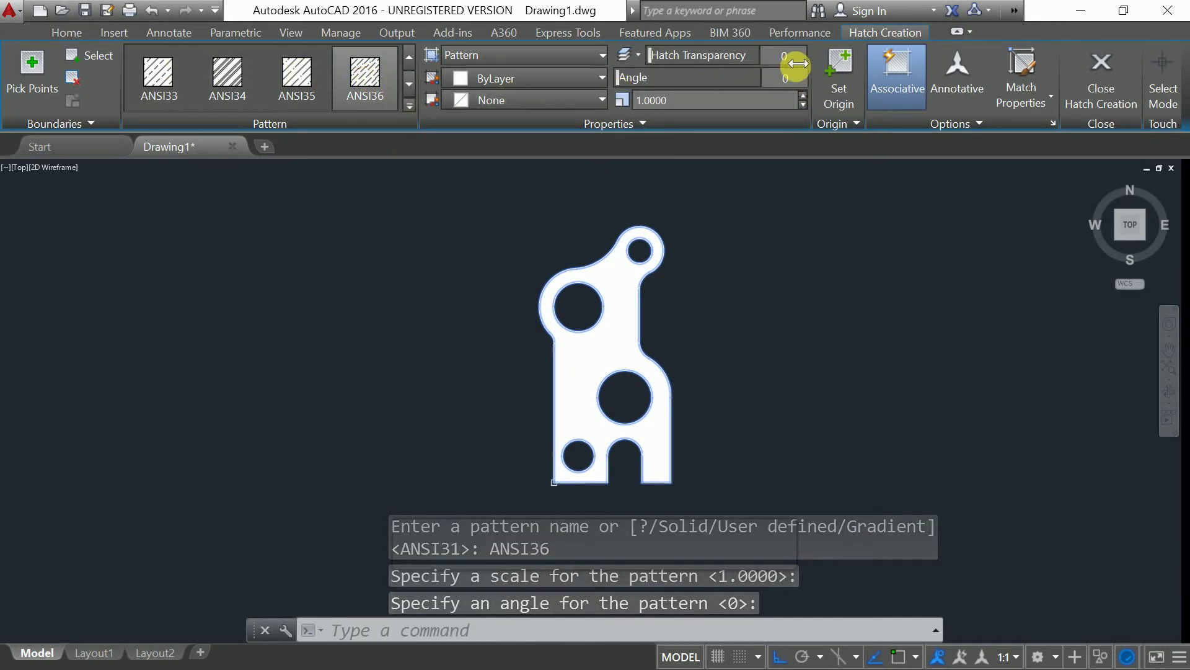
click(409, 103)
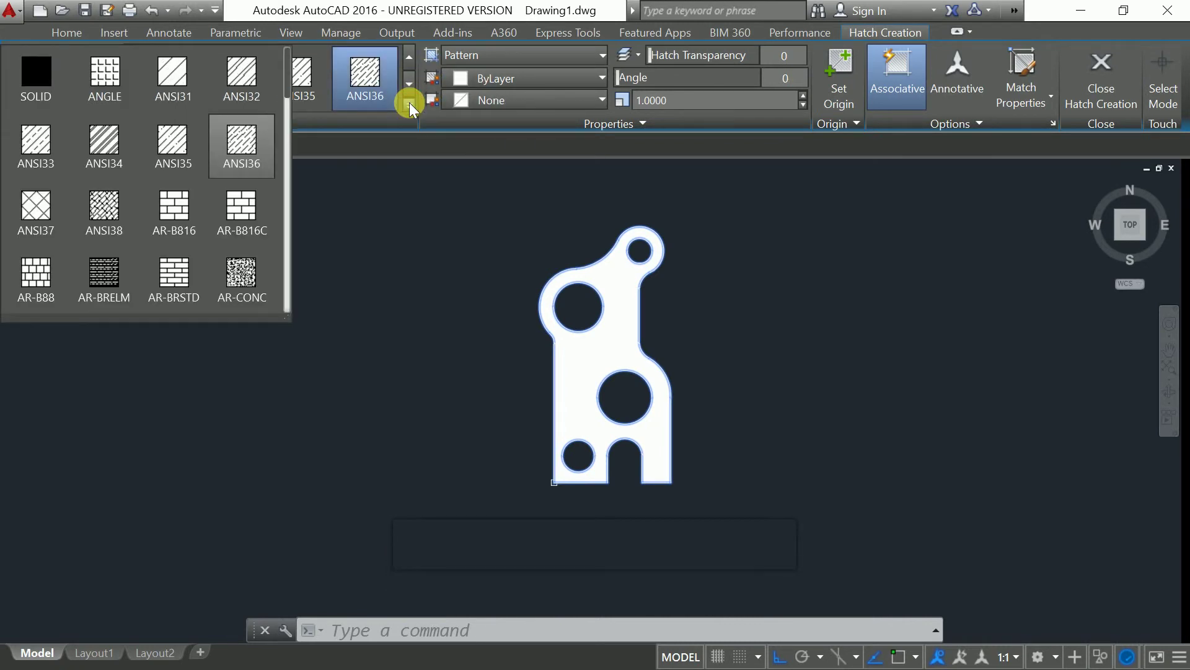
click(99, 140)
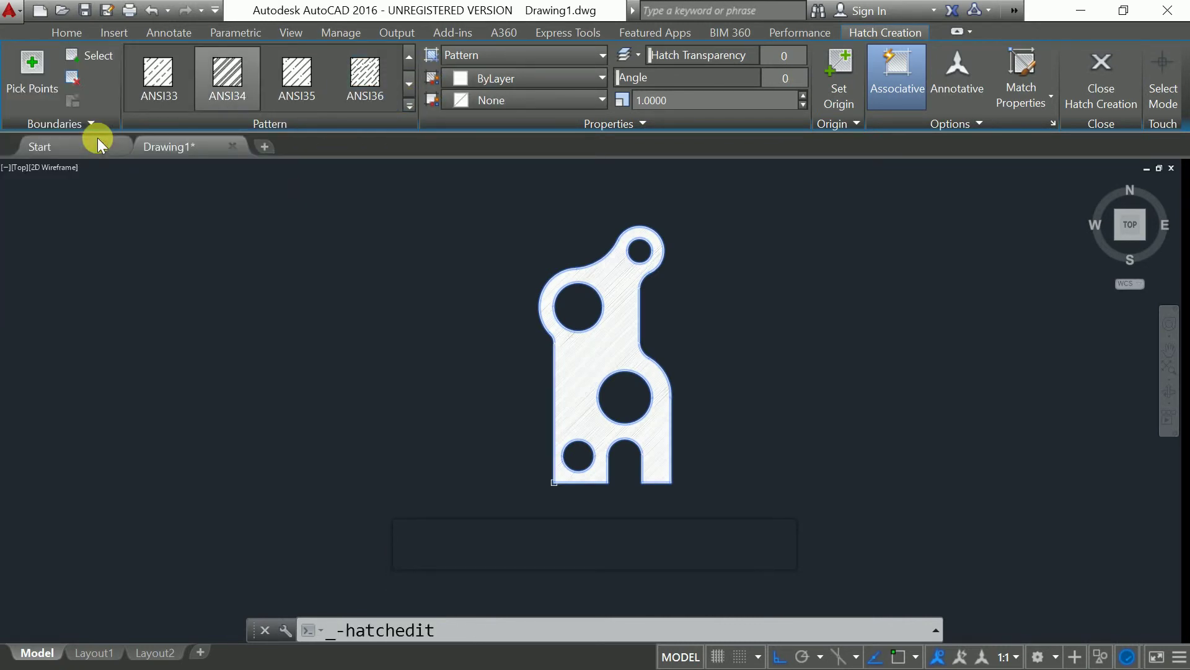
Set the hatch pattern to AR-BRSTD and finish the hatch.
click(410, 105)
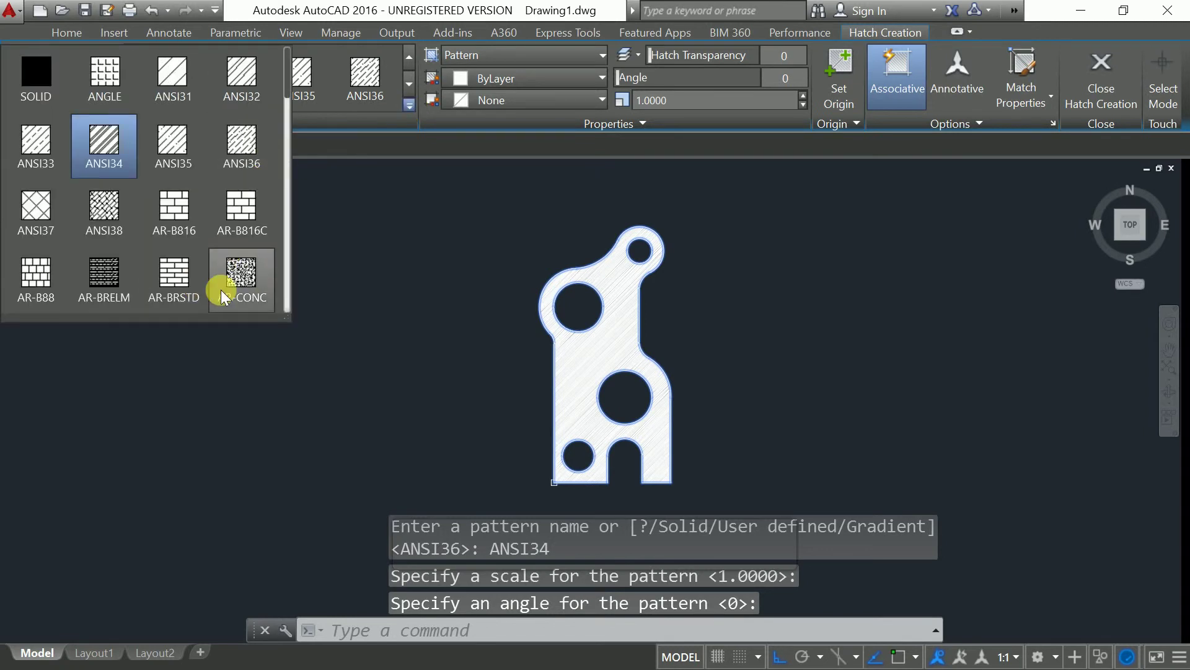
click(162, 285)
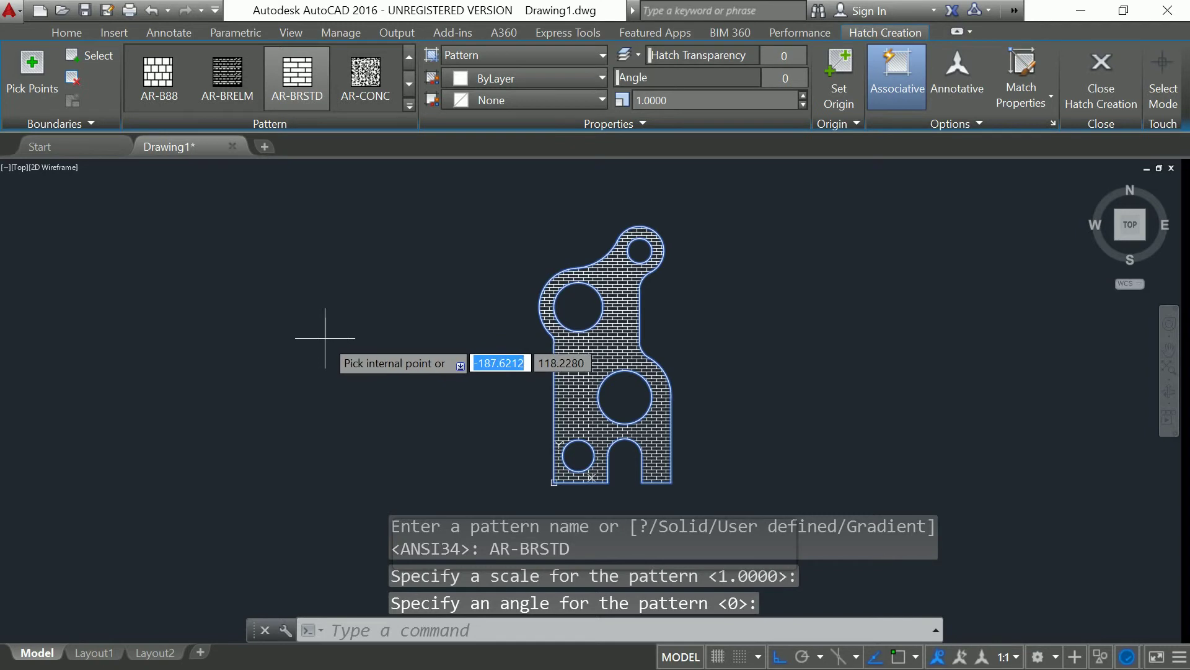
key(Return)
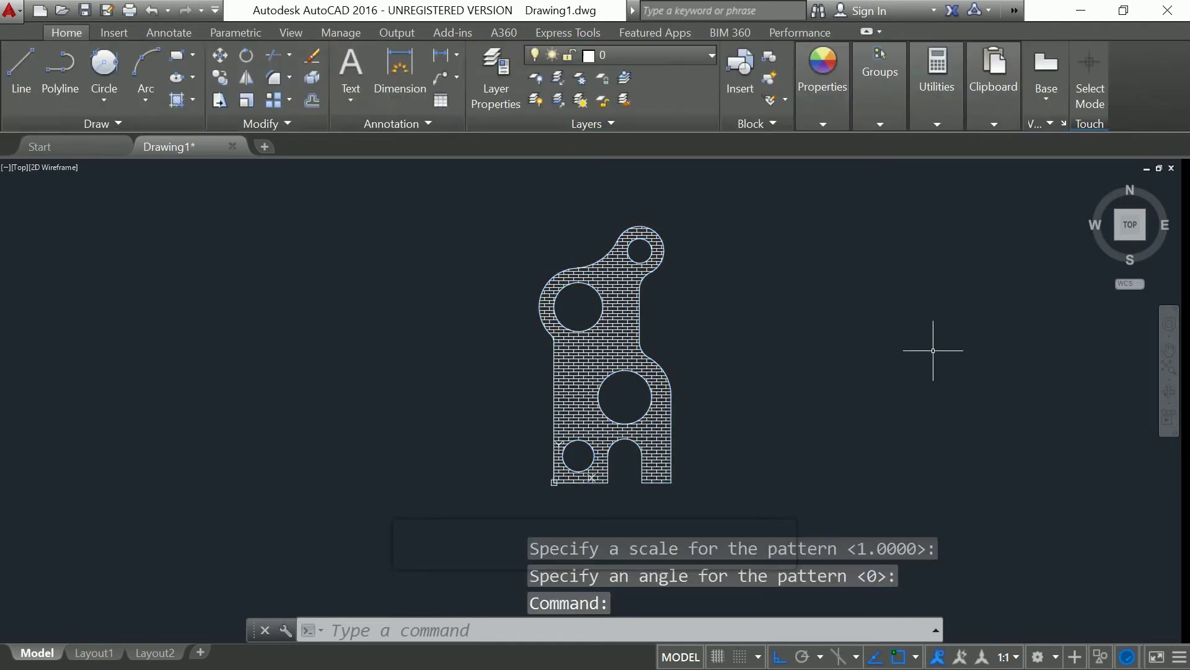
scroll(621, 381, up, 4)
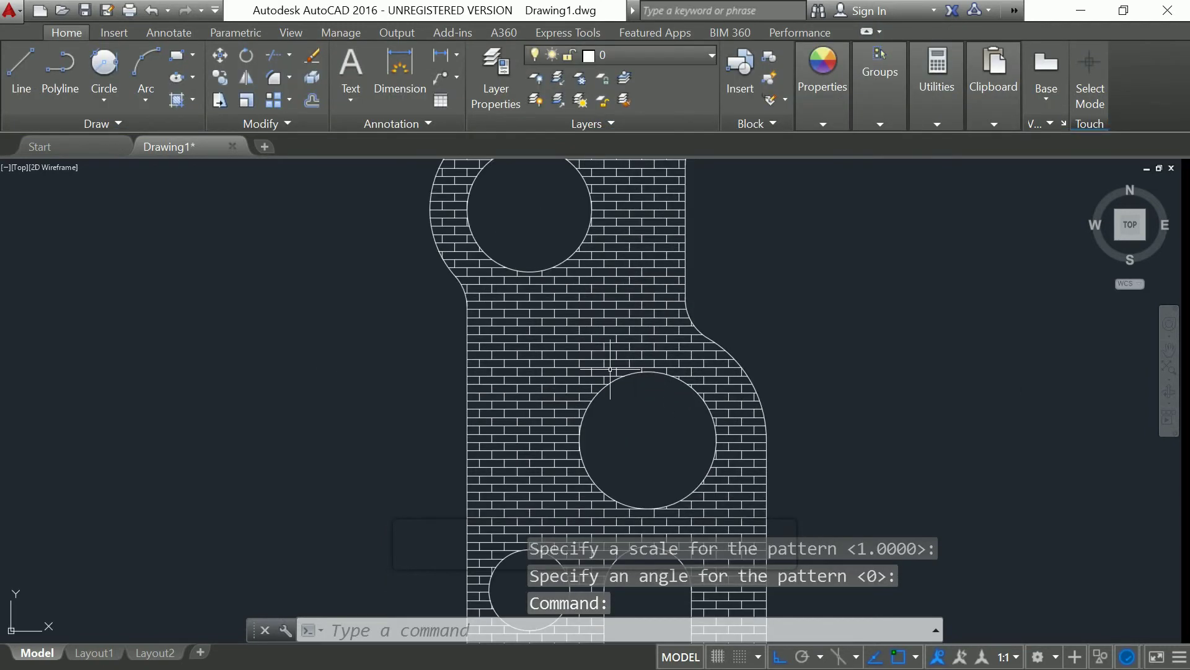
scroll(610, 369, down, 4)
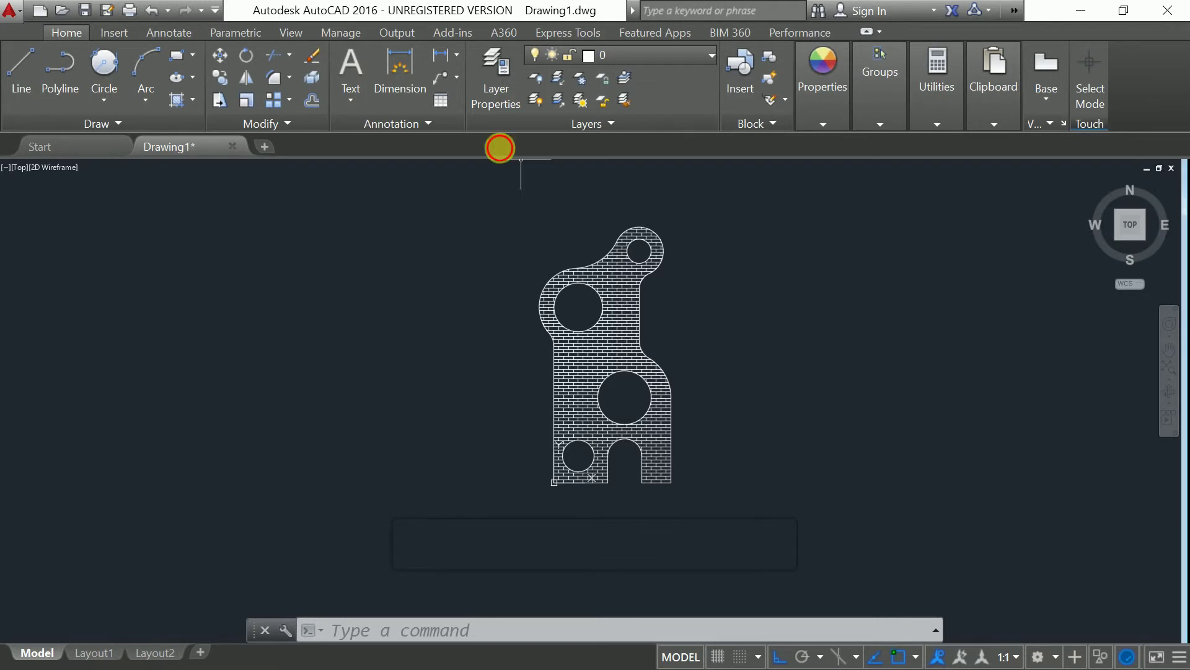
Try a diameter dimension on the large upper-left hole with its text below the hole, and undo it.
click(455, 57)
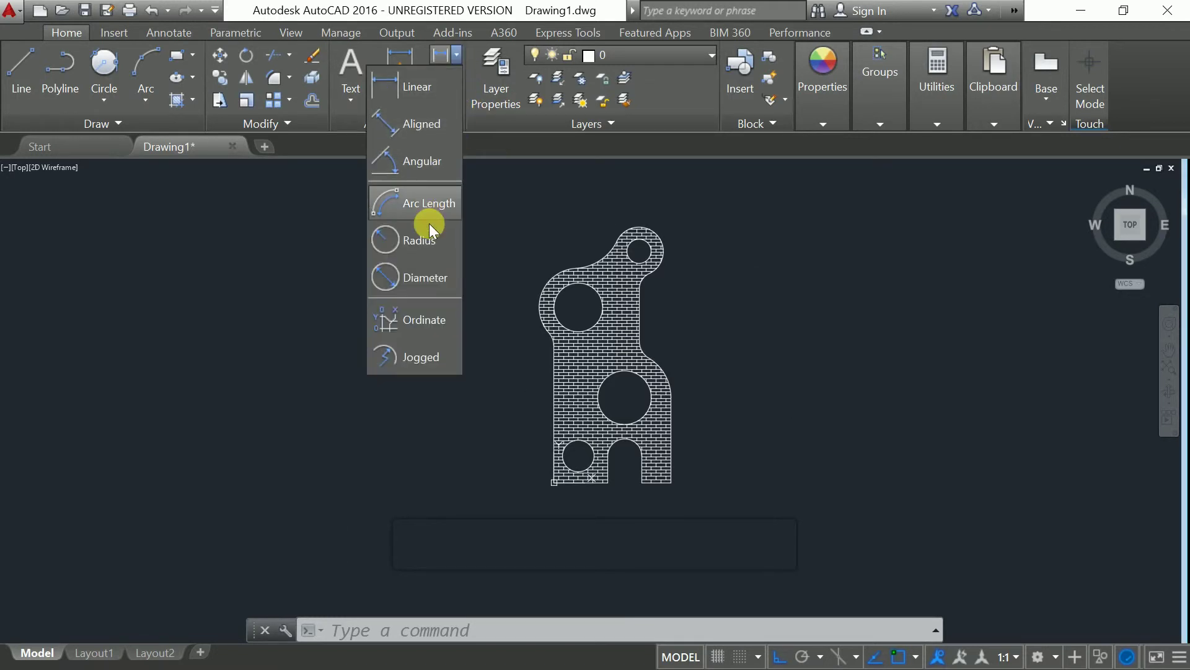
click(425, 279)
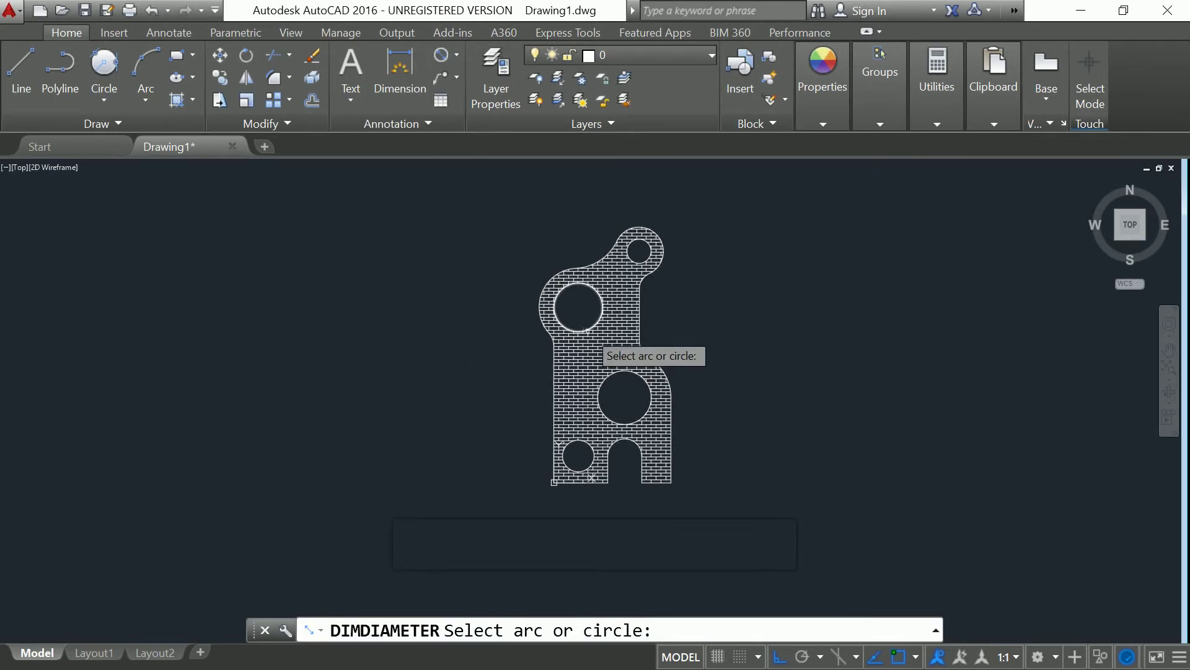
click(587, 330)
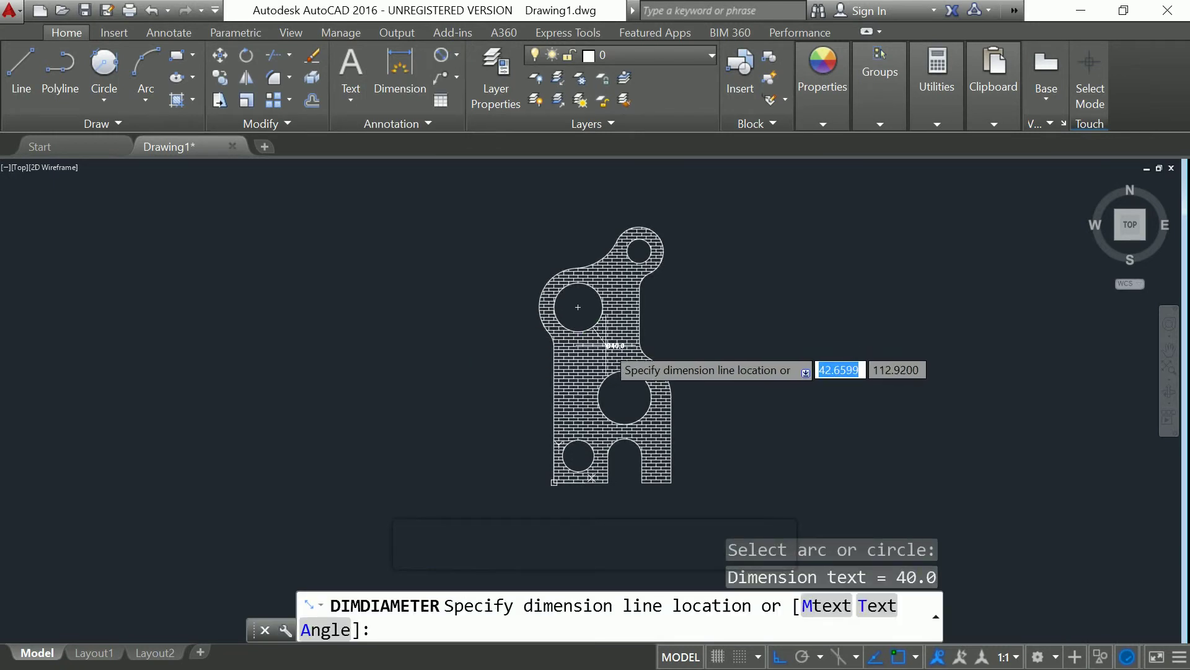
click(597, 340)
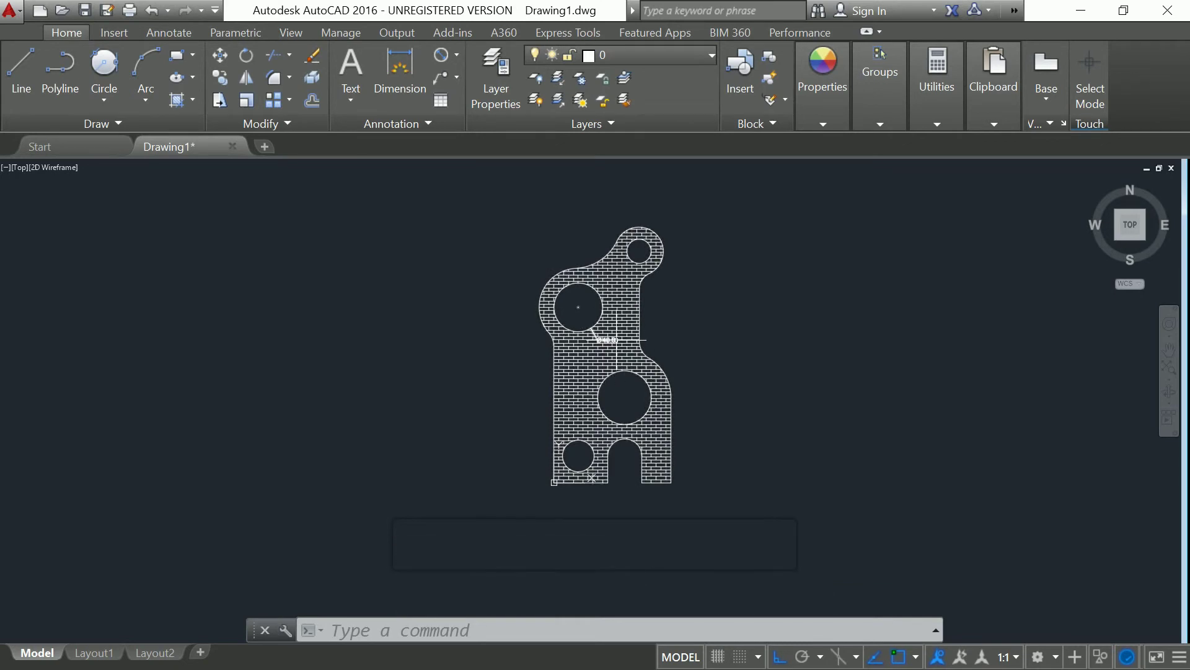
mouse_move(596, 338)
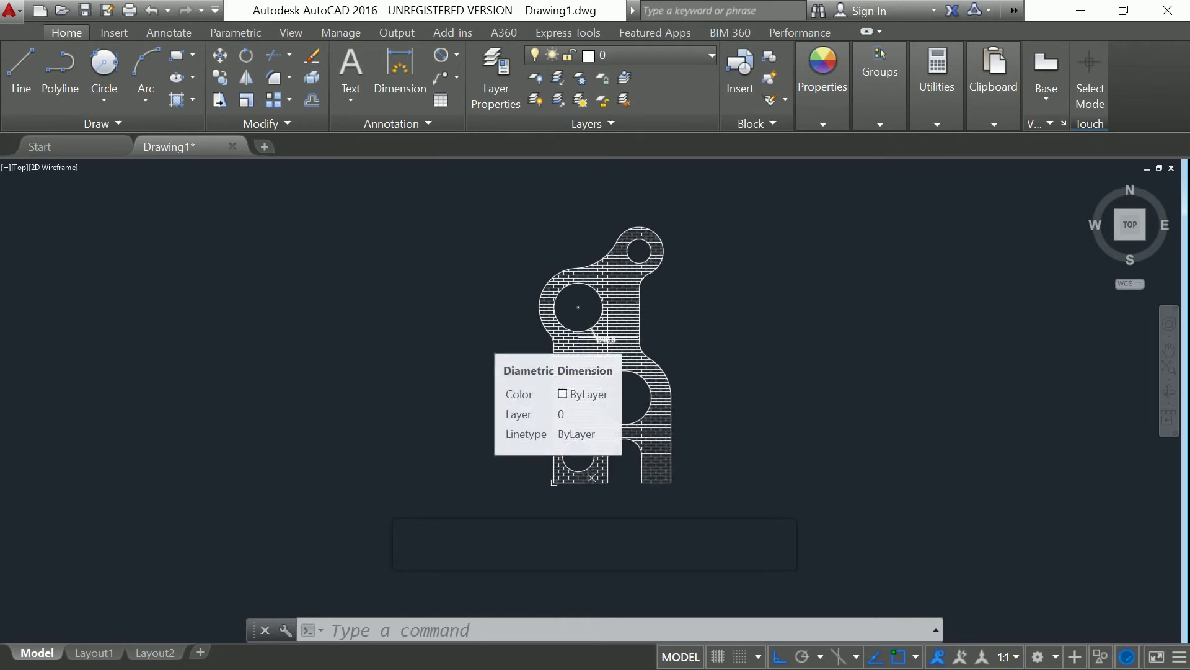
text(UNDO)
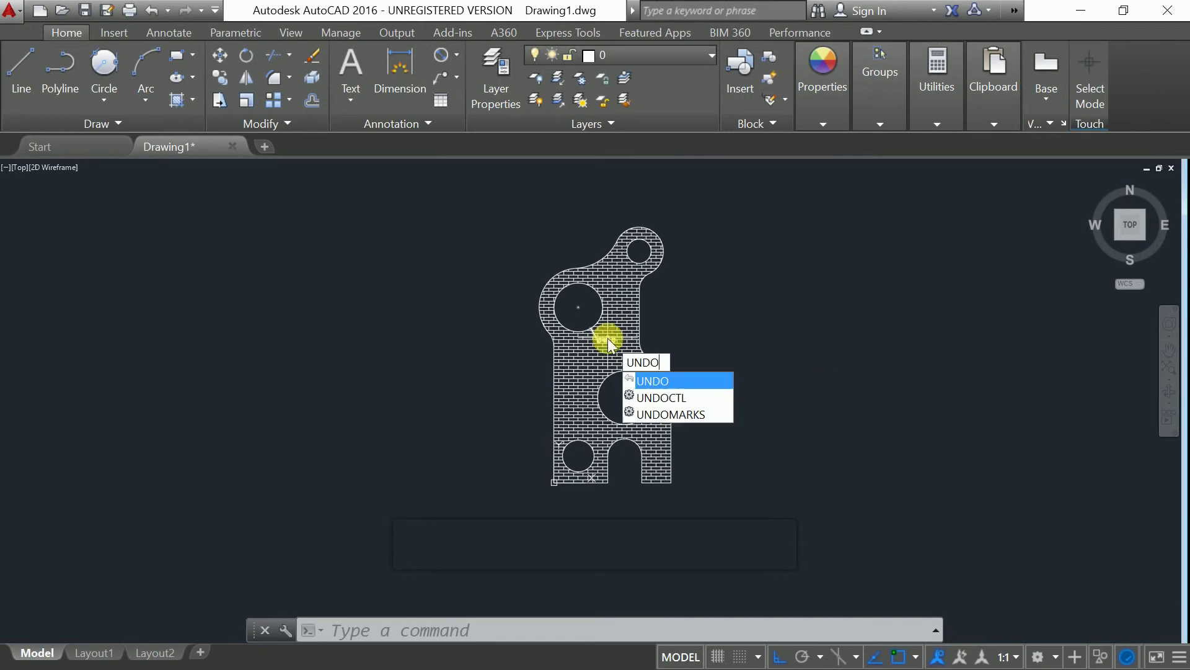
key(Return)
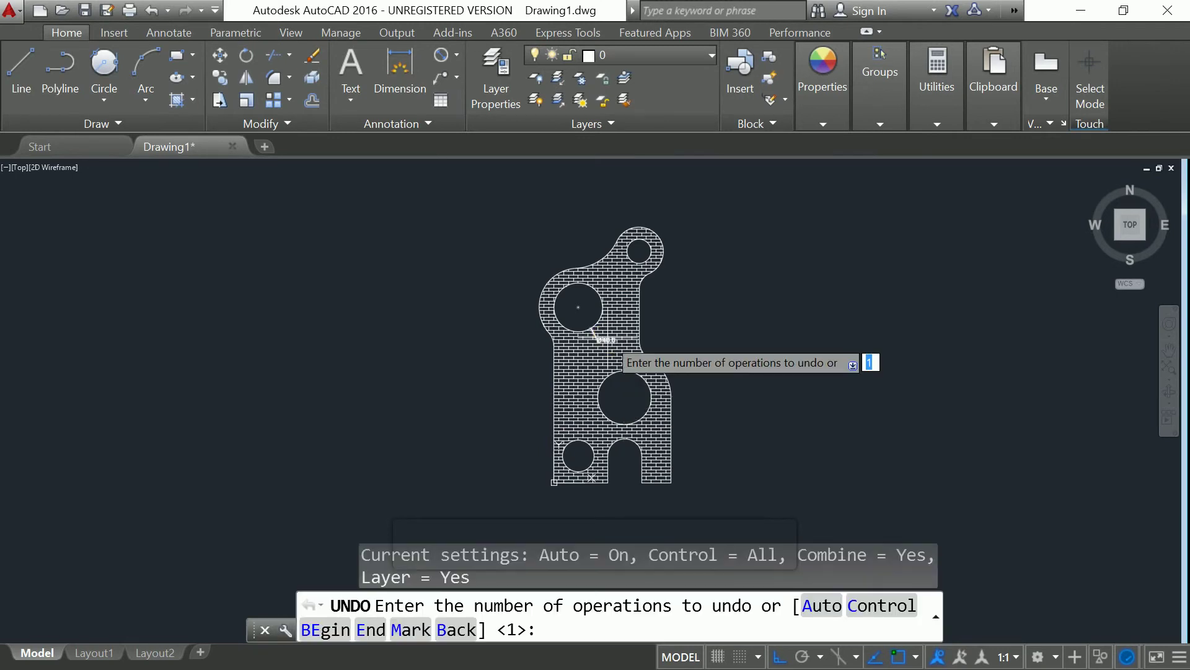
key(Return)
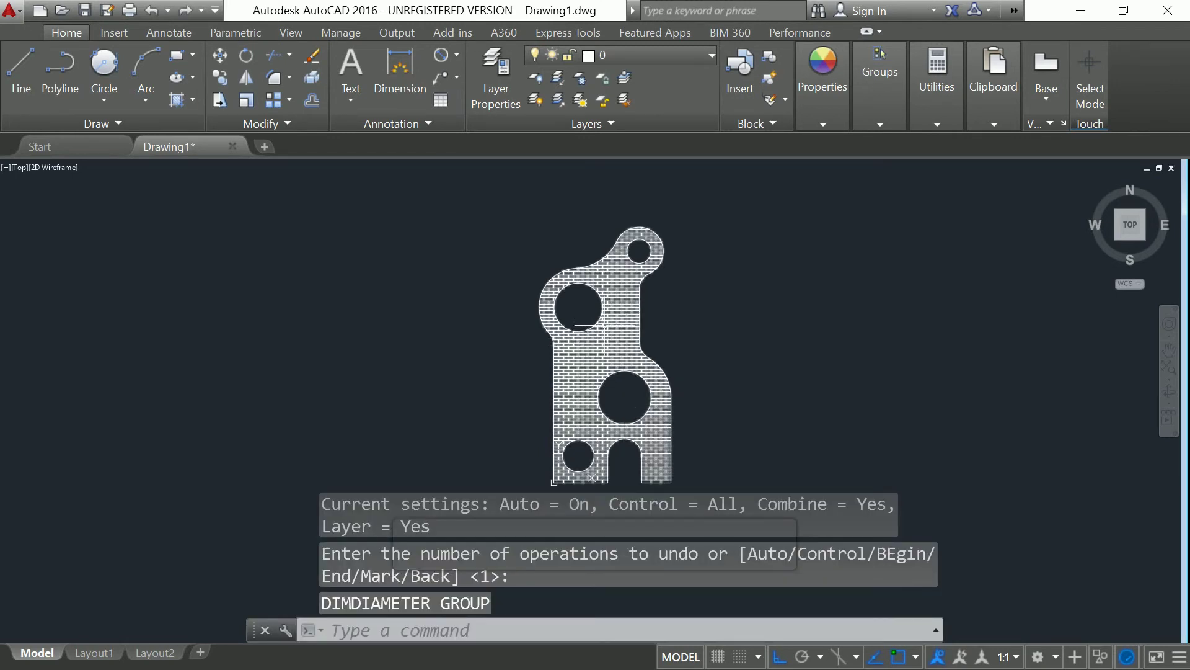
Dimension the diameter of the large upper-left hole, placing the text inside the hole.
scroll(604, 324, up, 2)
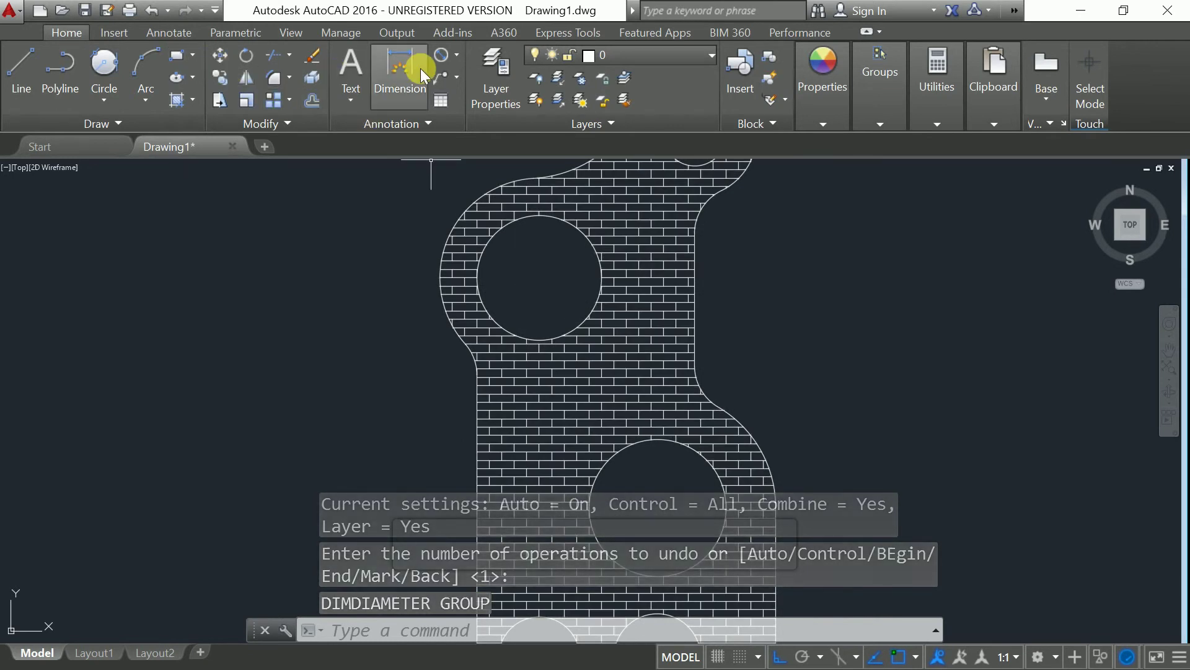
click(438, 55)
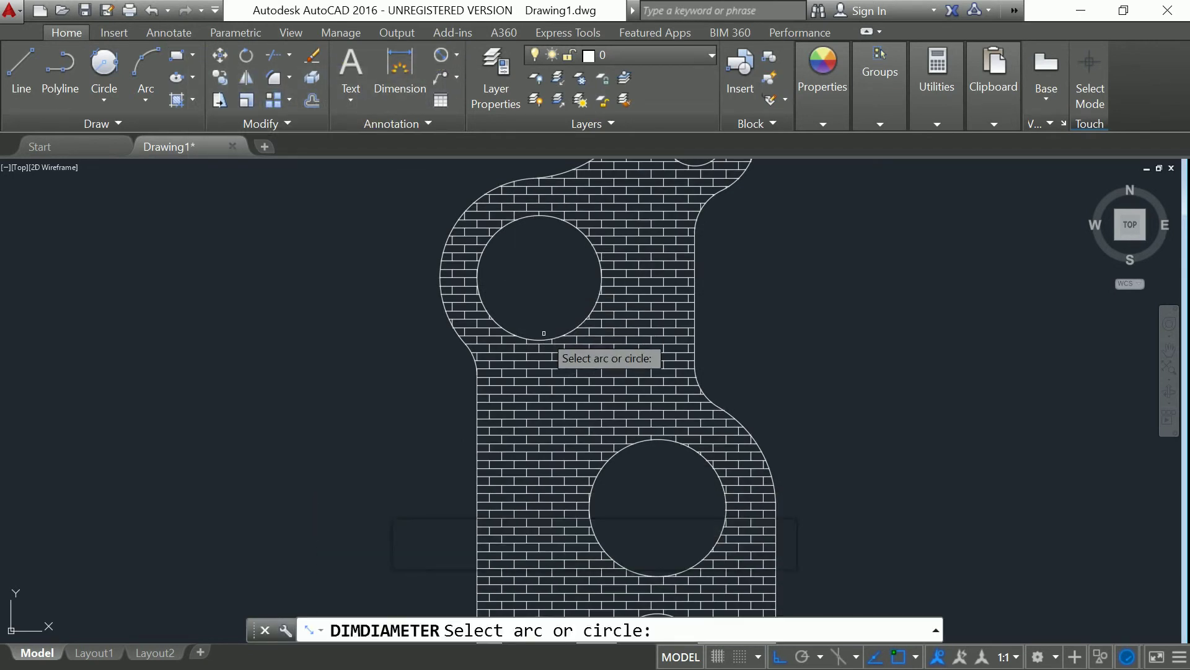
click(550, 339)
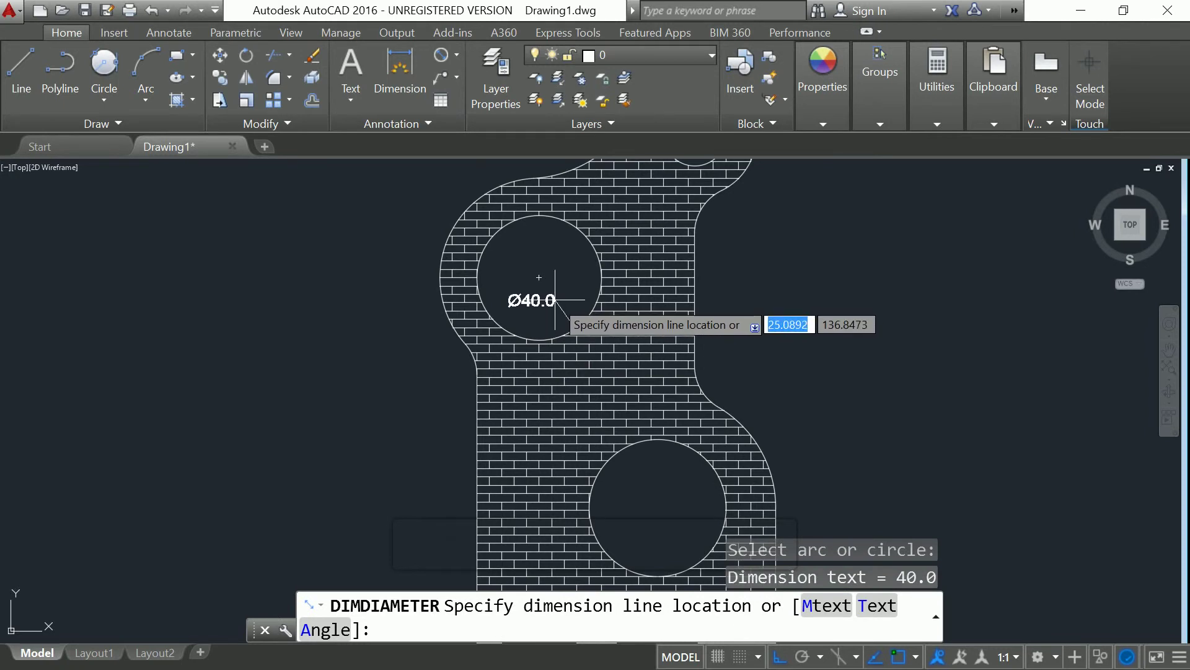
click(555, 300)
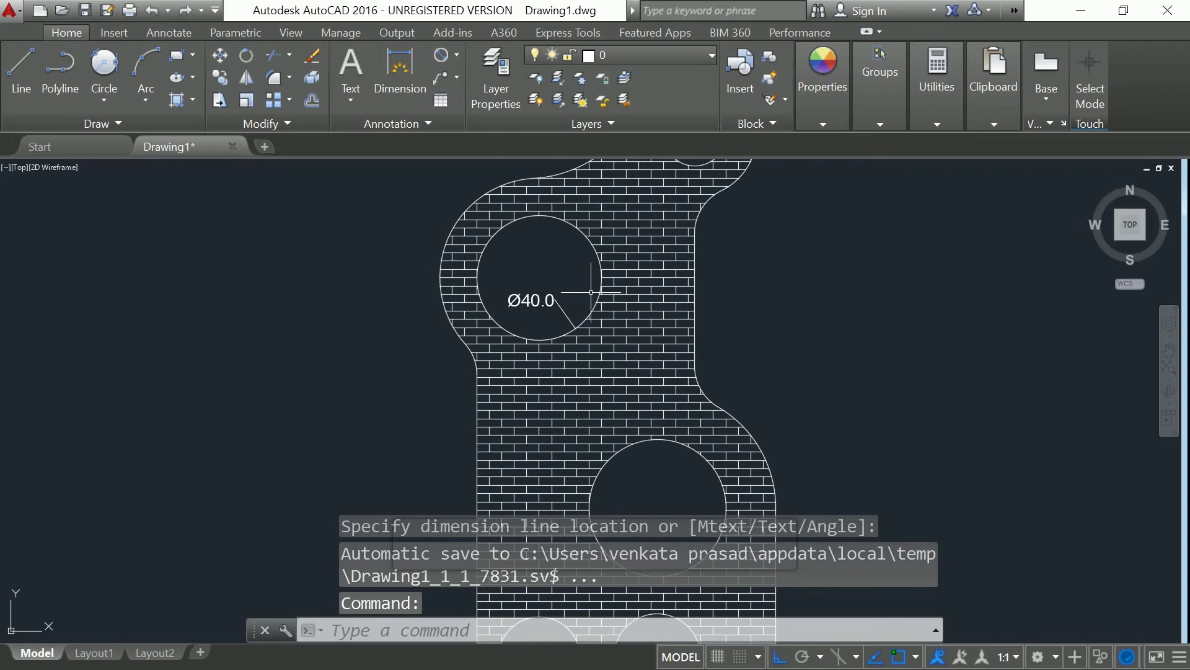
Dimension the diameter of the large lower-right hole, placing the text inside the hole.
scroll(555, 292, down, 2)
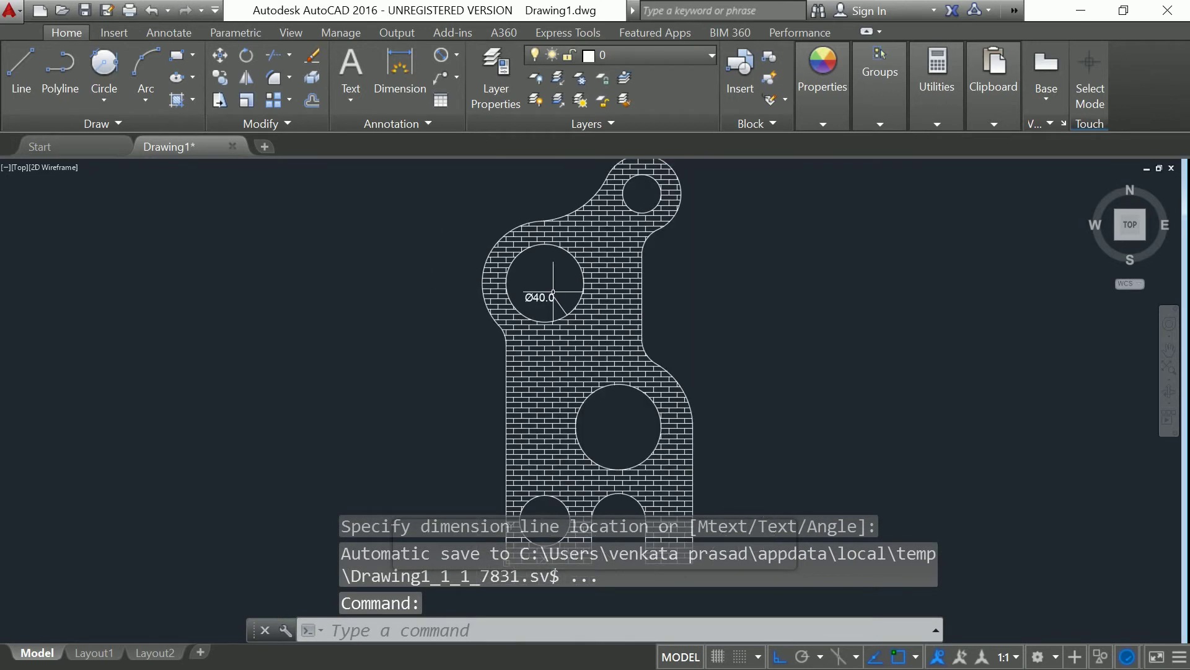
click(443, 56)
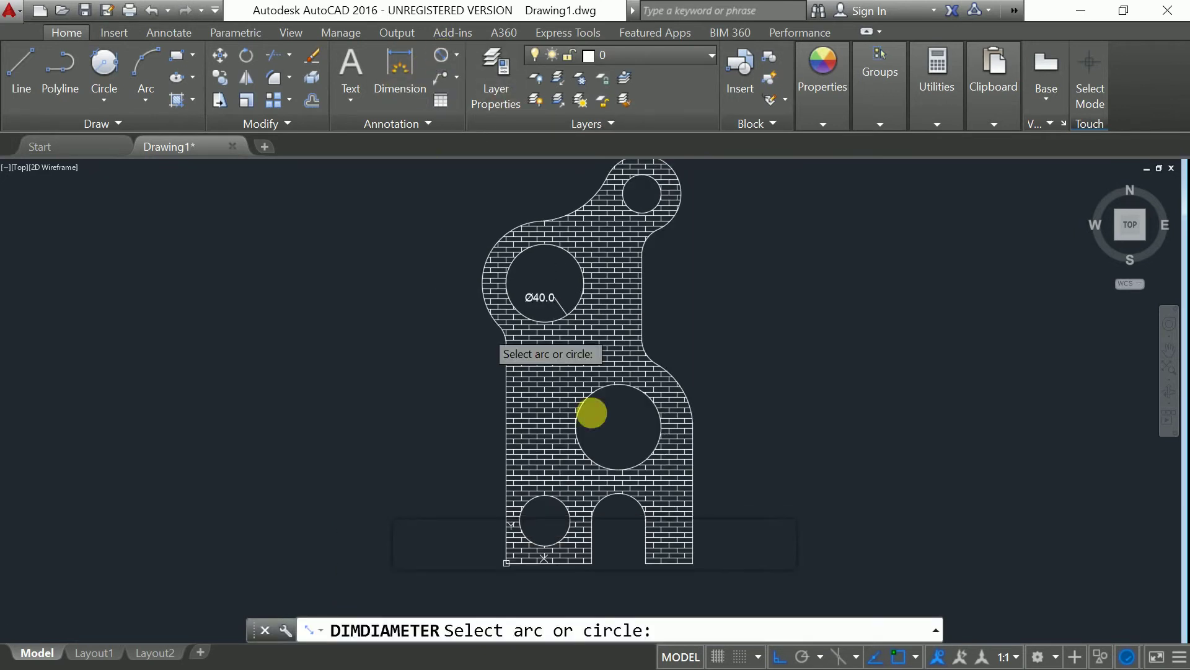
click(636, 389)
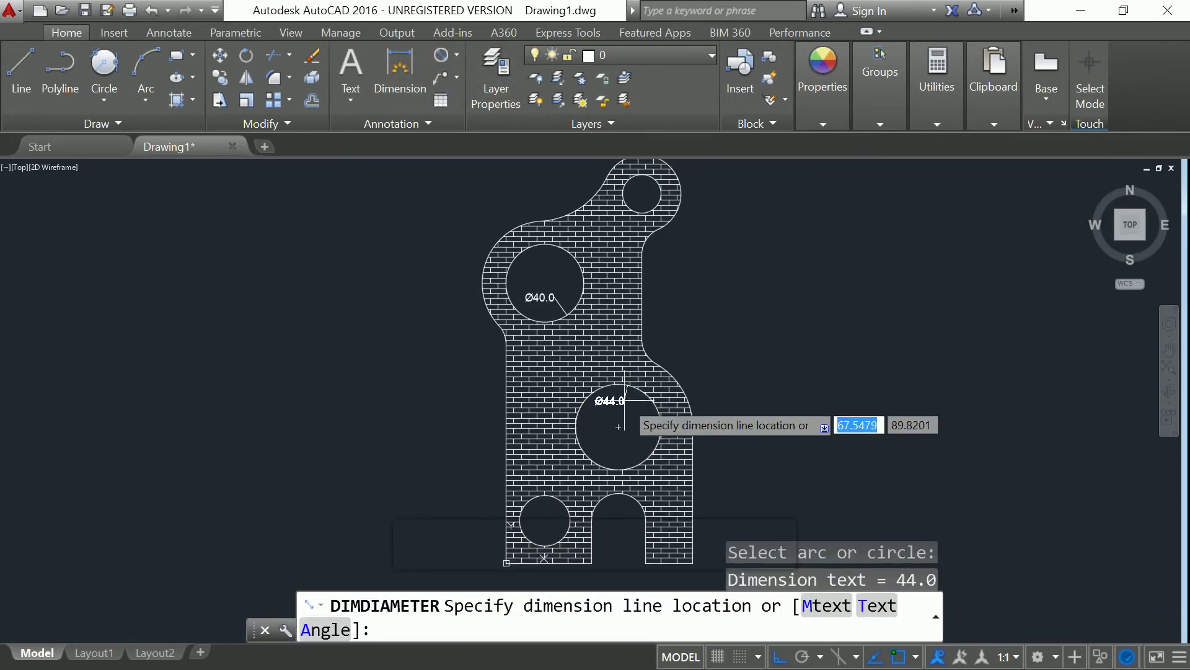
click(627, 447)
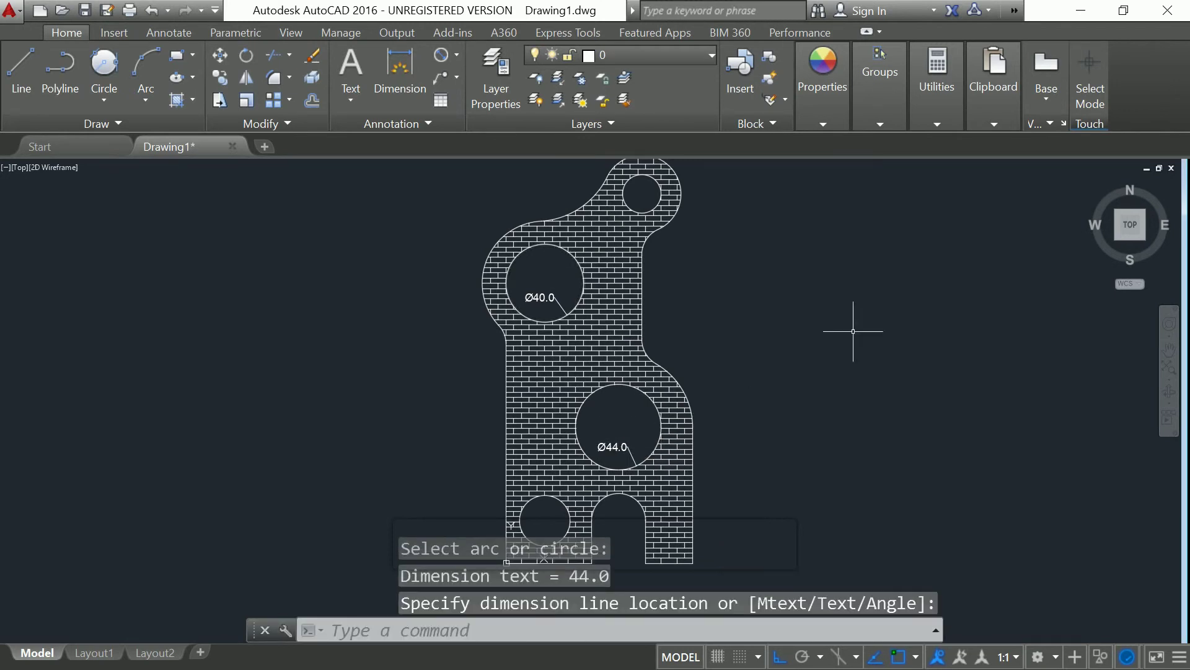
Dimension the diameters of the topmost small hole and the outer arc around it, placing both texts outside the profile on its right side.
click(441, 54)
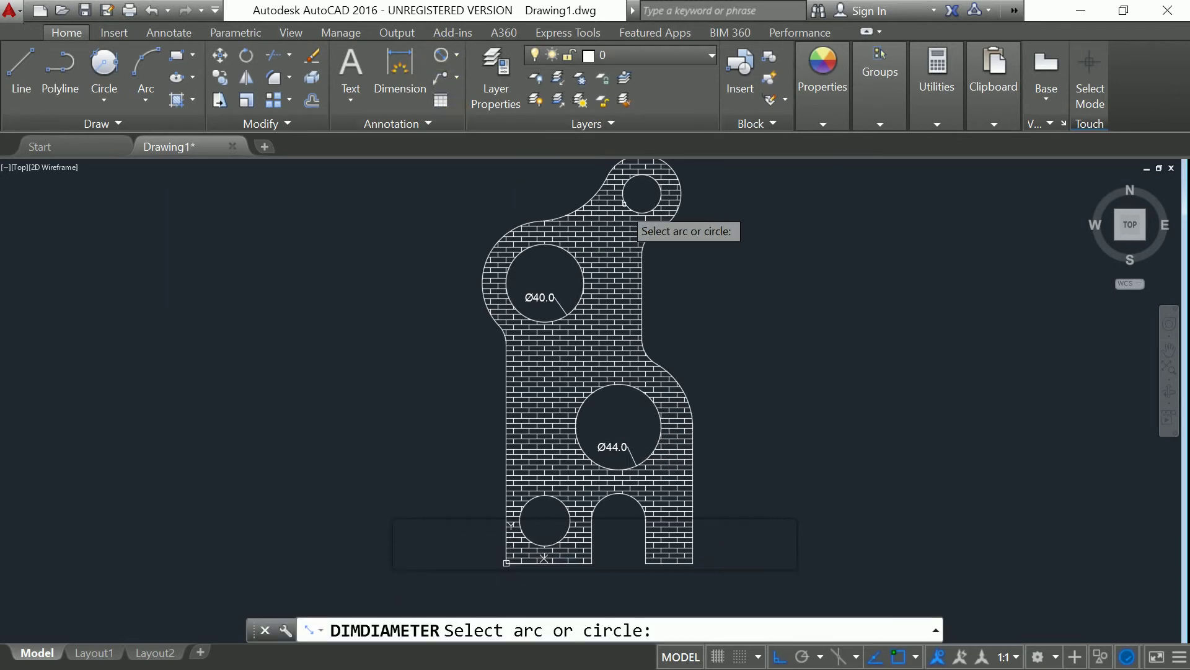
click(661, 195)
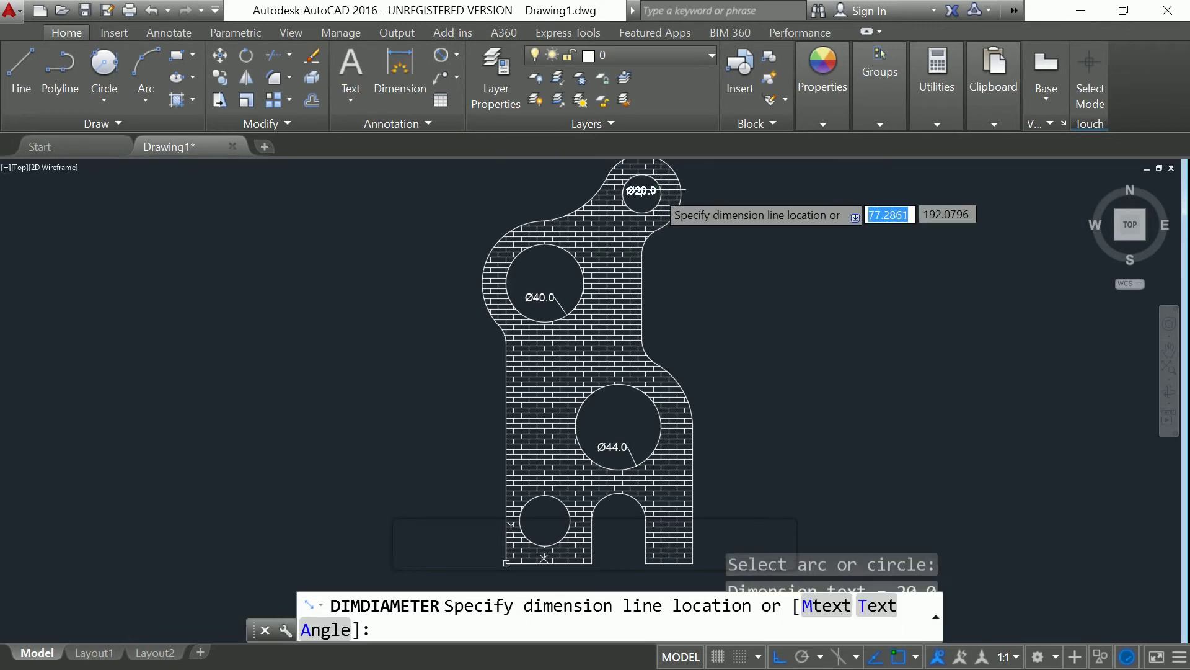
click(753, 271)
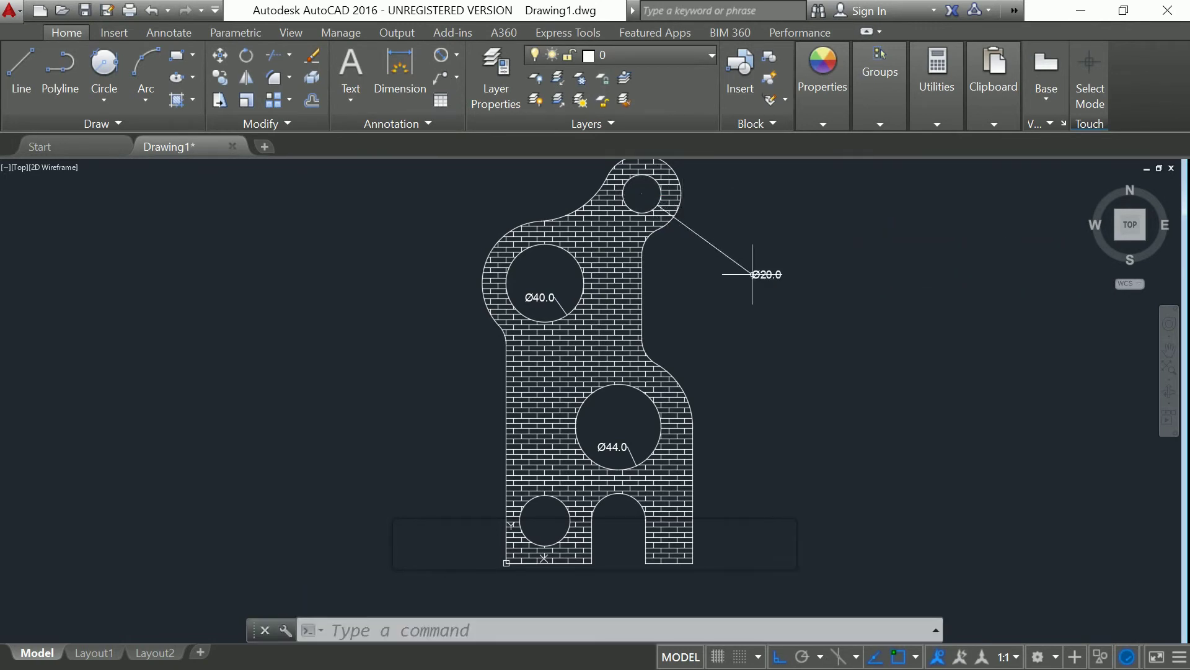
click(439, 54)
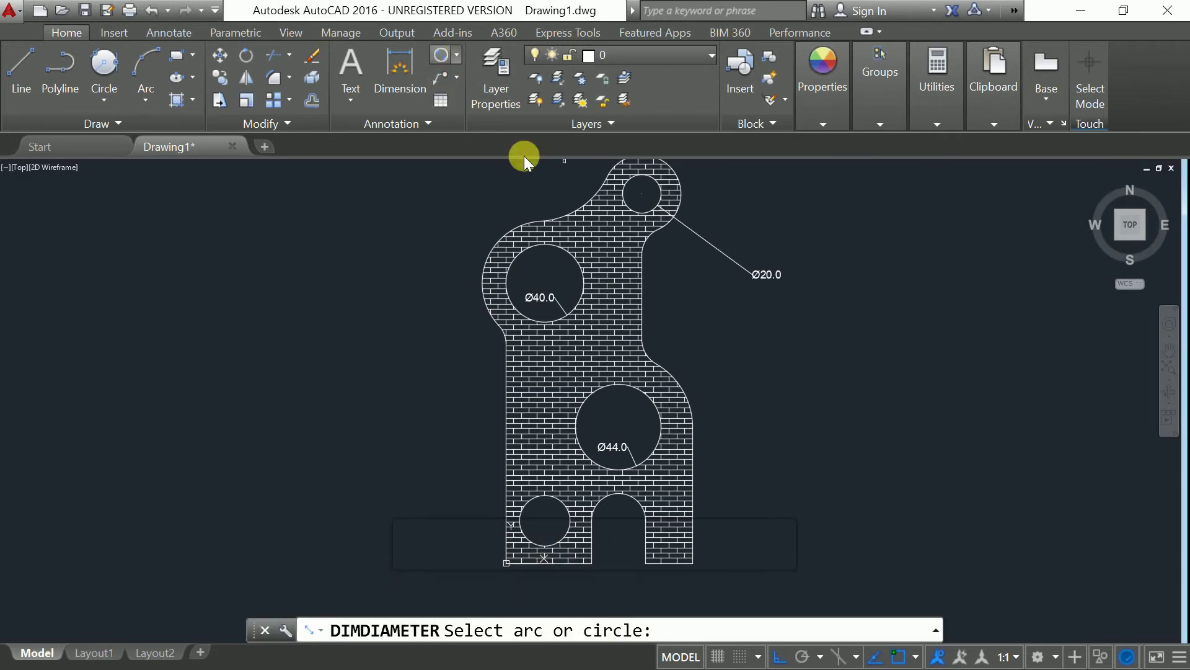
click(681, 190)
click(759, 222)
Dimension the diameter of the outer arc around the large upper-left hole, placing the text outside the profile on its left side.
click(441, 57)
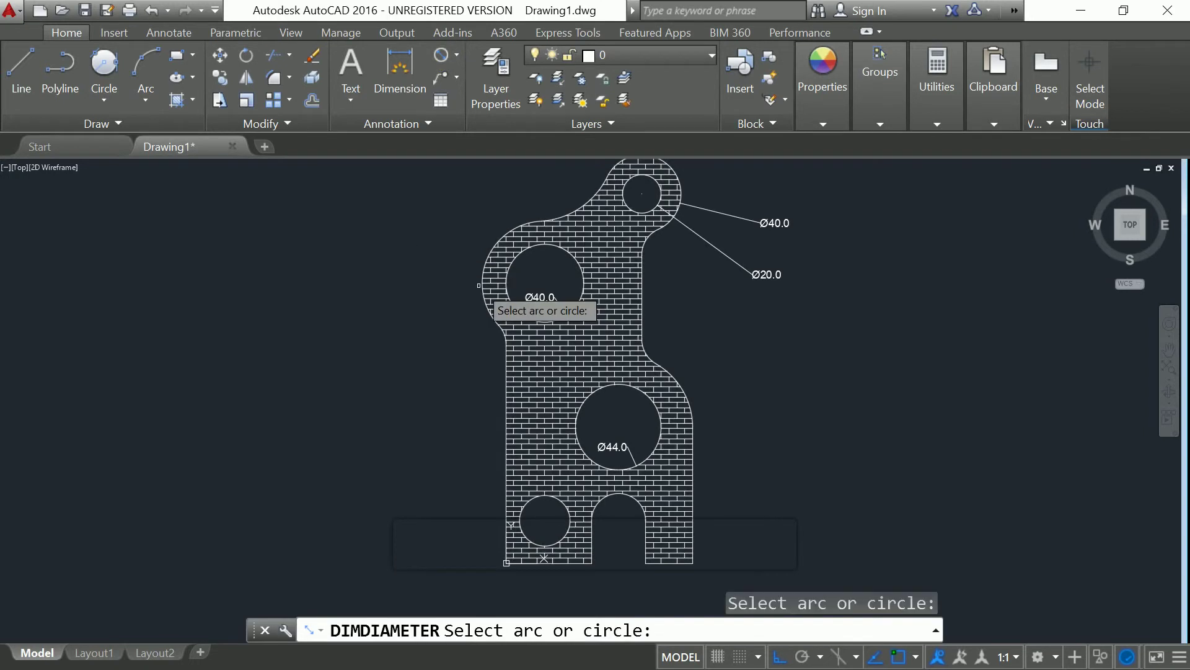
click(488, 303)
click(339, 276)
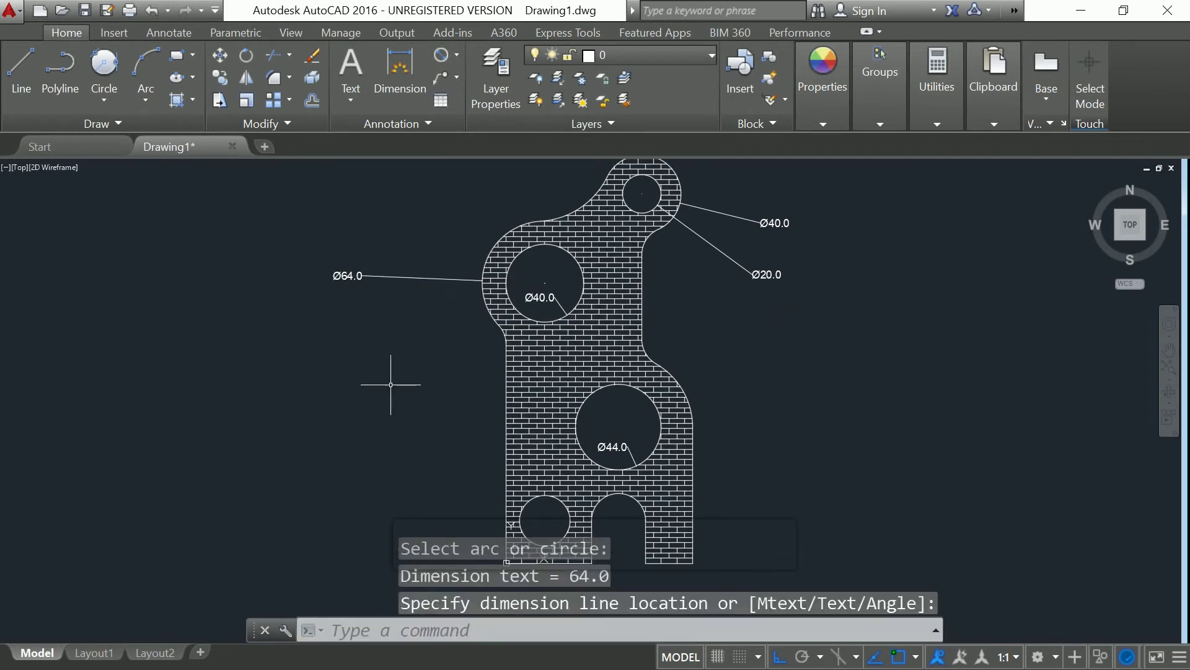
Dimension the diameter of the arched top of the bottom slot, placing the text outside the profile on its right side.
click(420, 60)
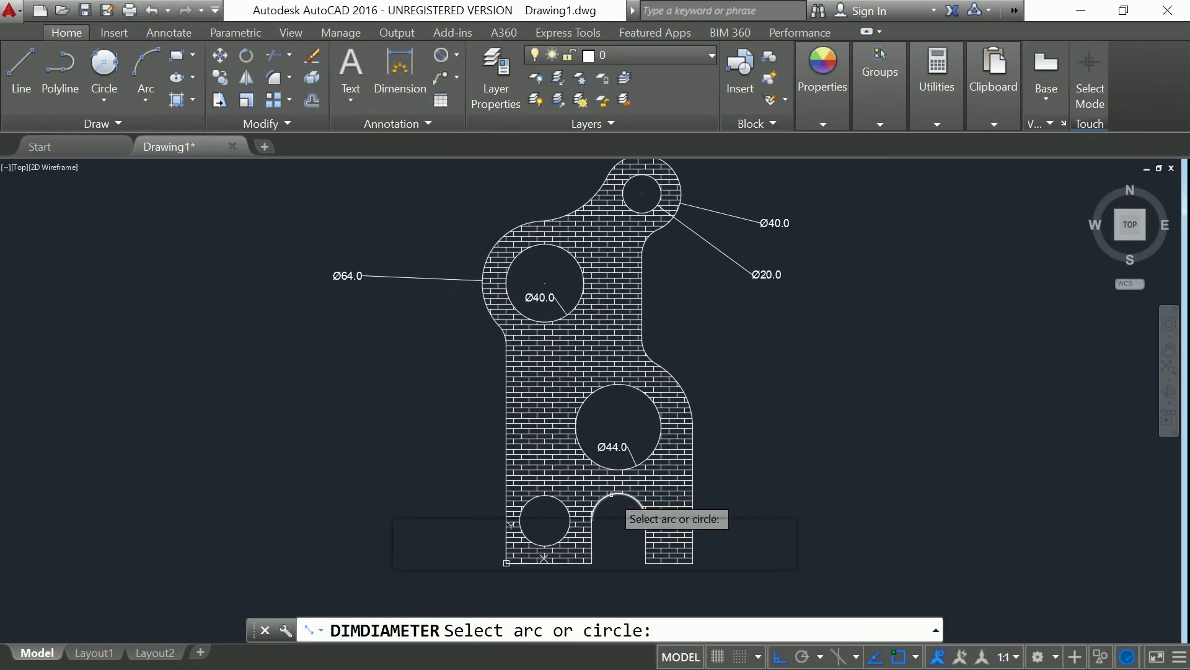
click(633, 500)
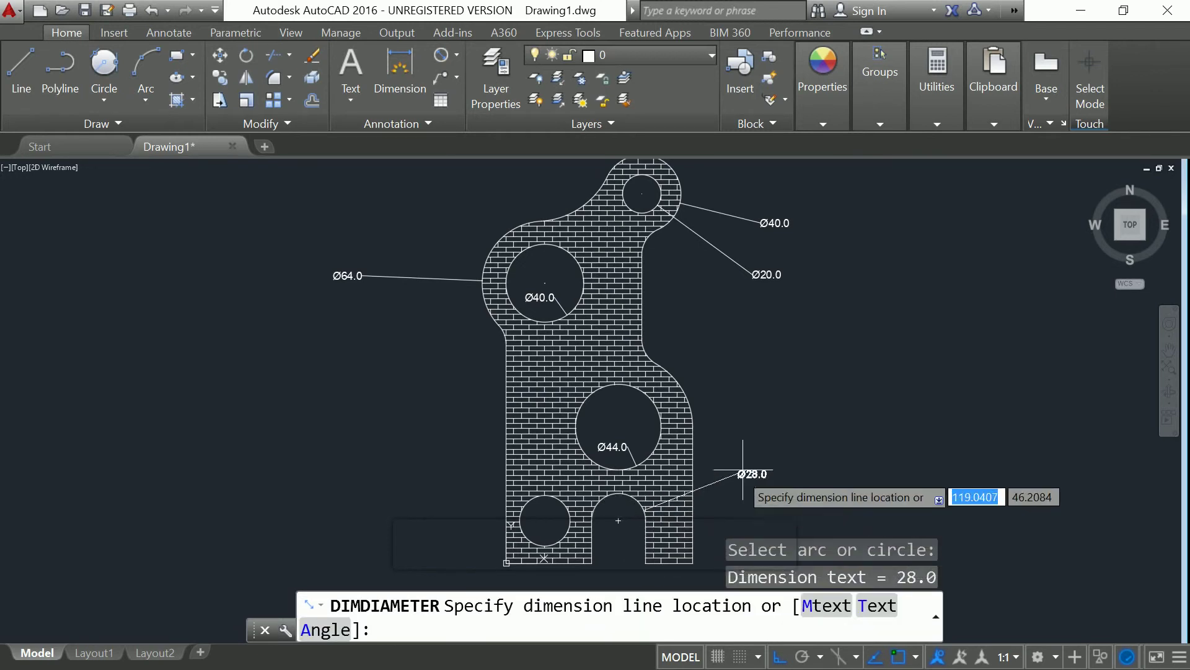
click(731, 422)
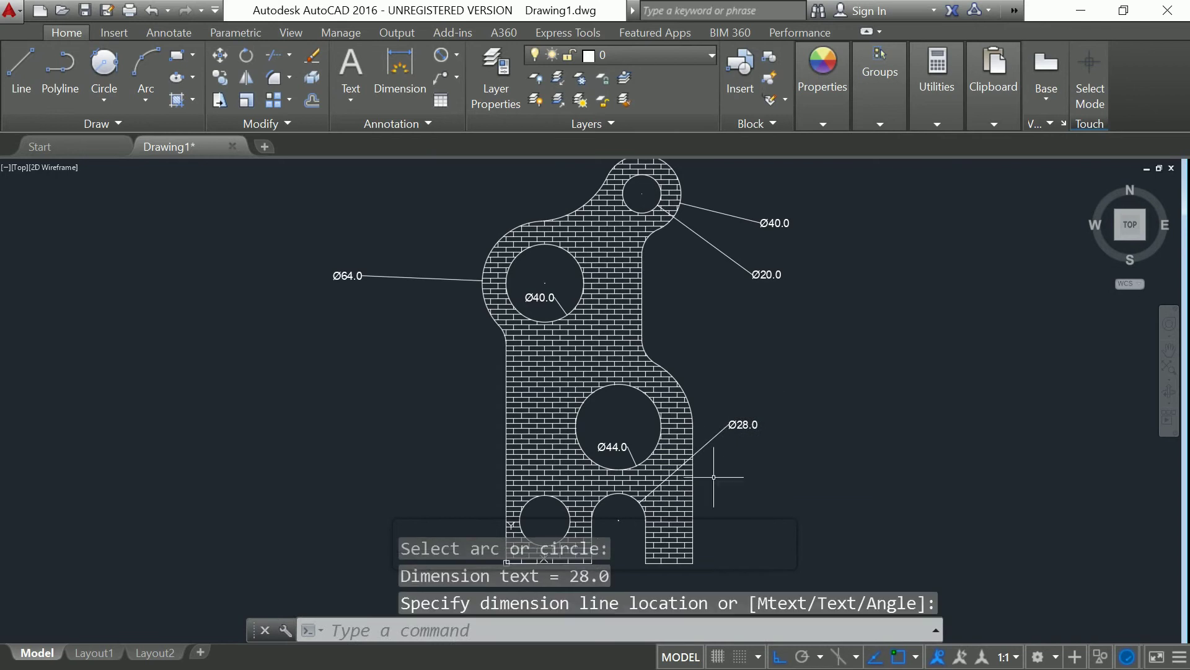
Dimension the radius of the outer arc around the large lower-right hole, placing the text outside the profile on its right side.
click(457, 57)
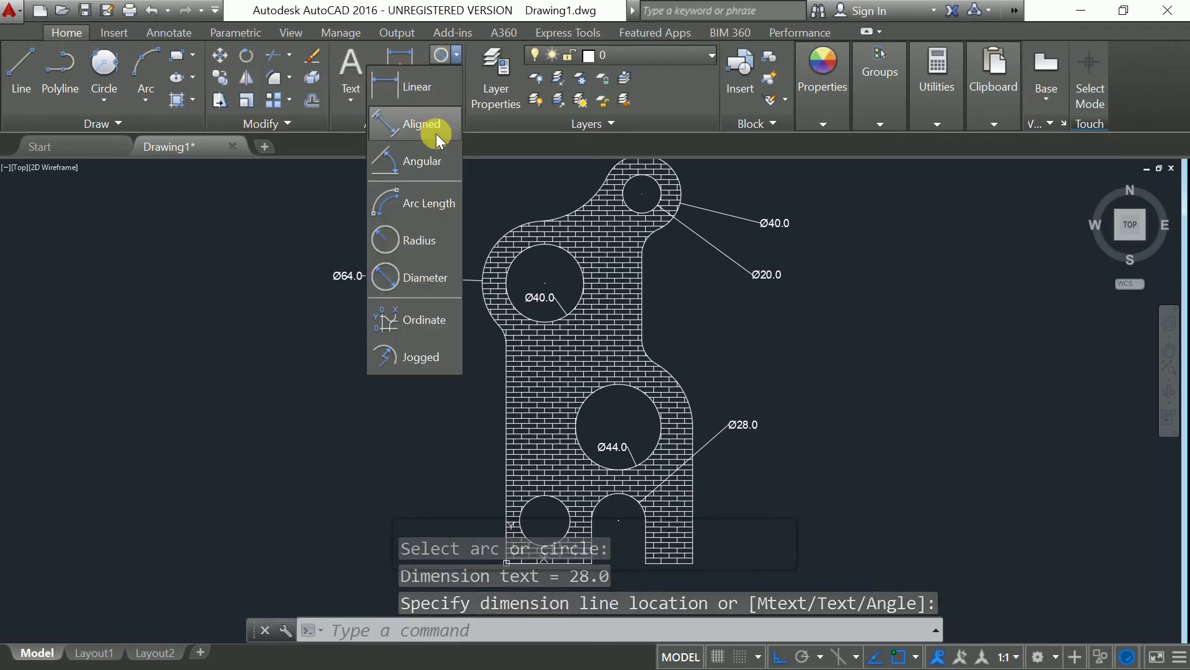
click(422, 242)
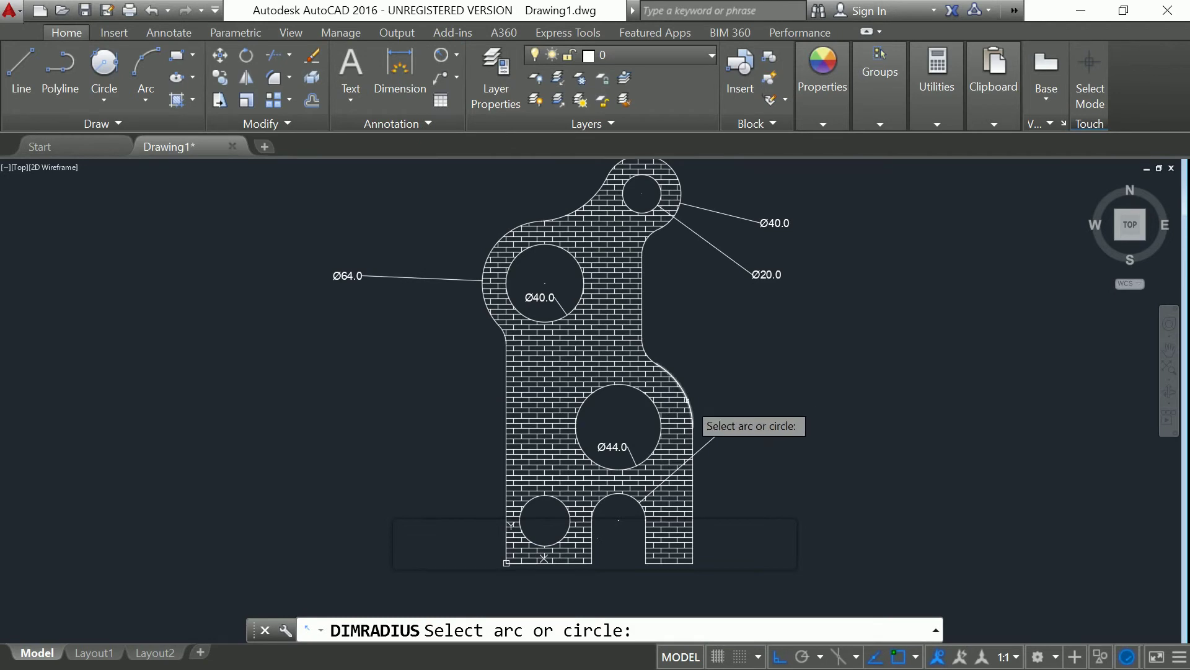
click(687, 400)
click(733, 381)
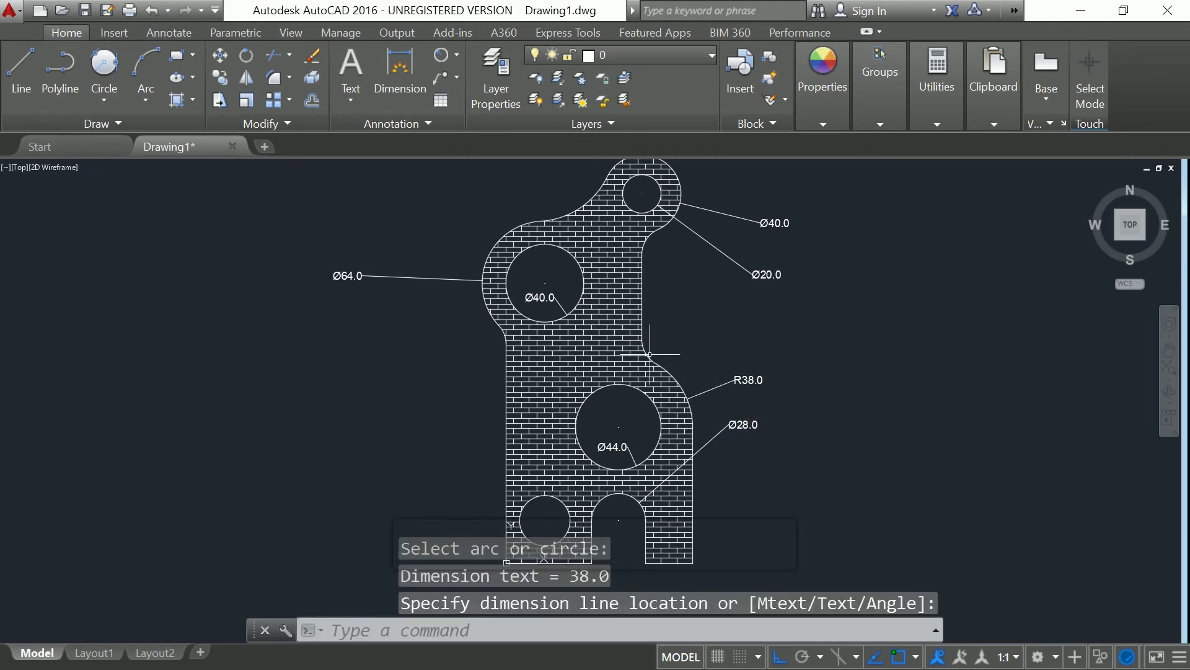
Dimension the radii of the lower and upper fillets at the ends of the profile's right vertical edge, placing both texts just outside the profile.
key(Return)
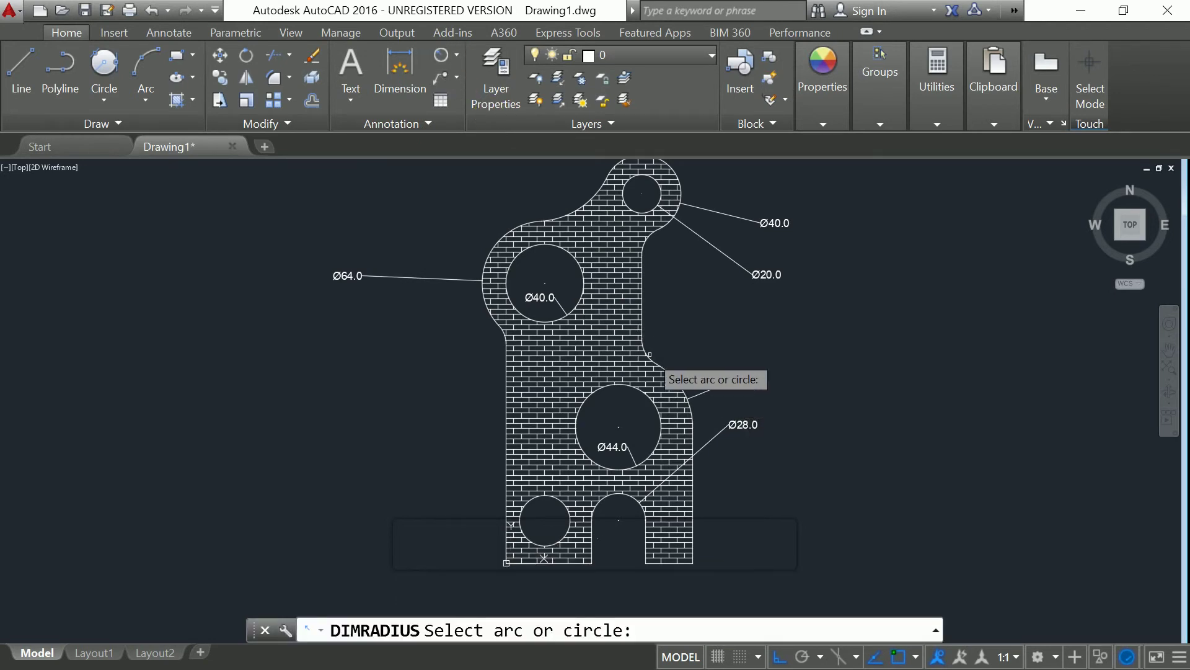
click(648, 356)
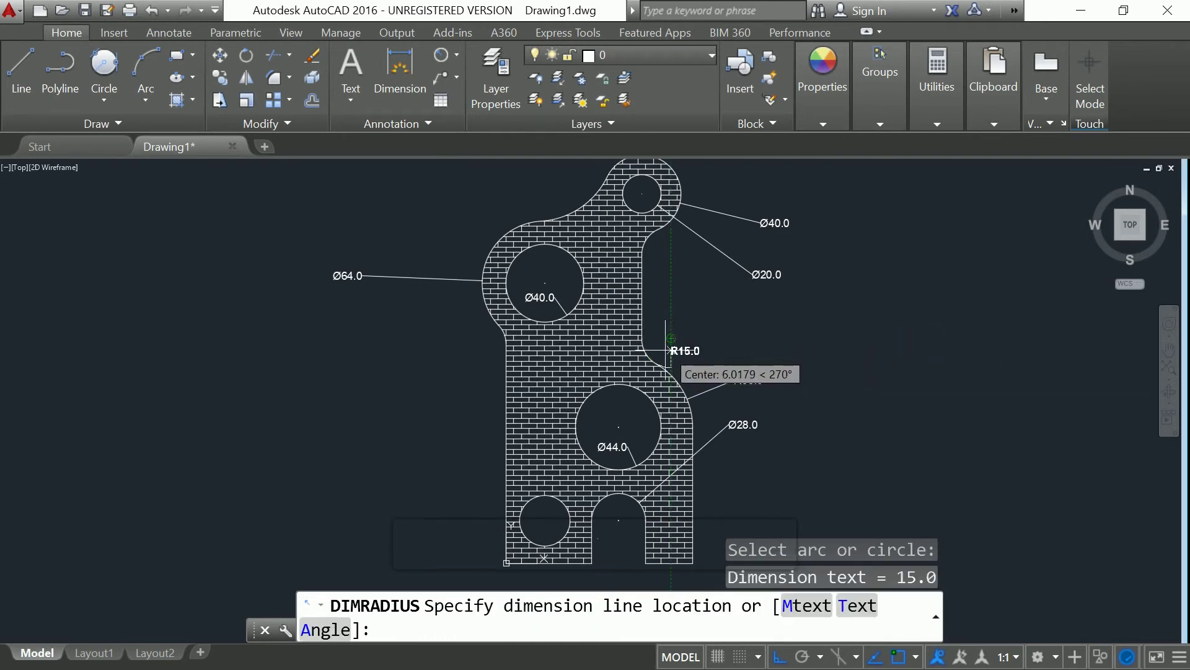
click(659, 347)
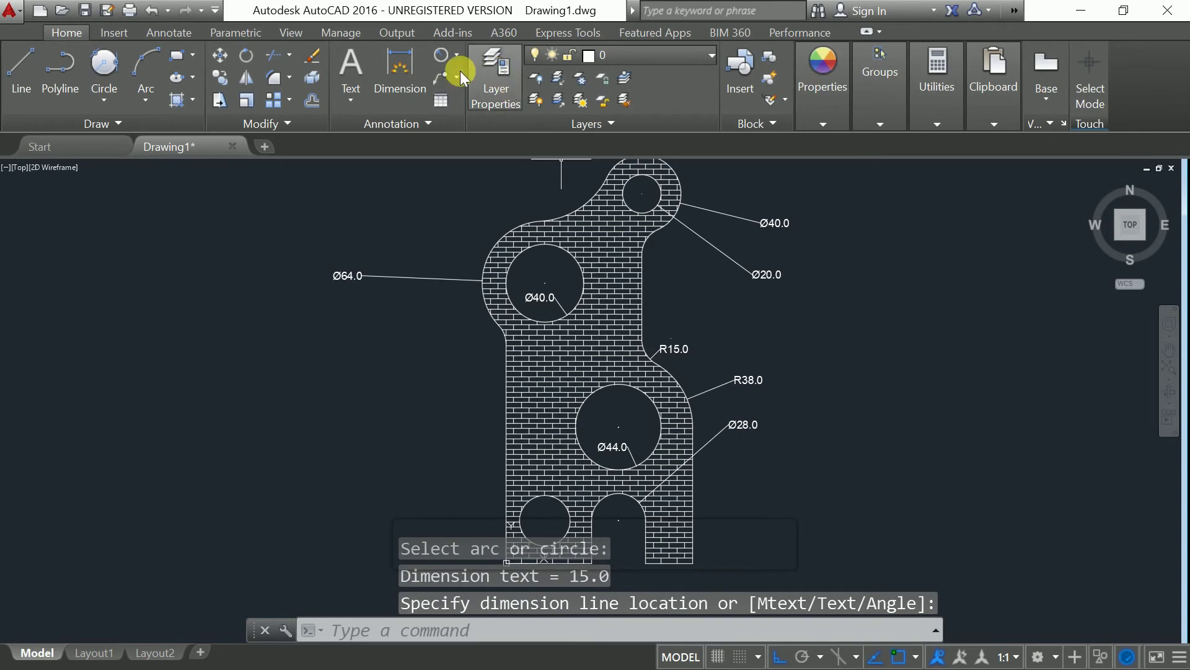
click(441, 59)
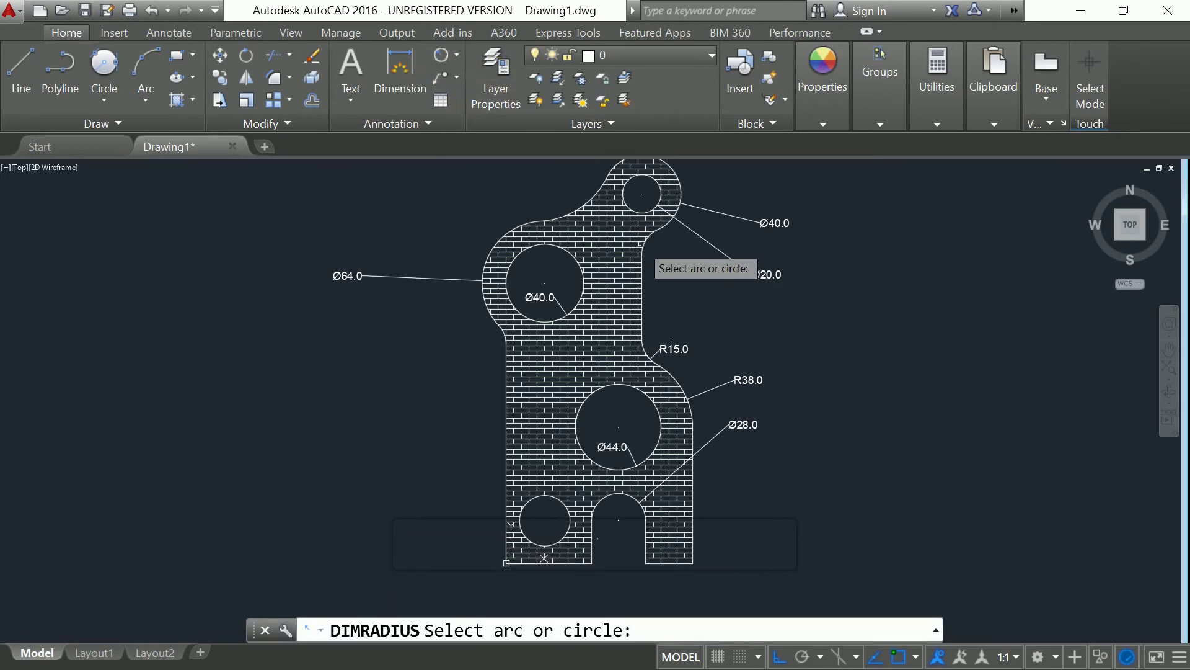
click(648, 245)
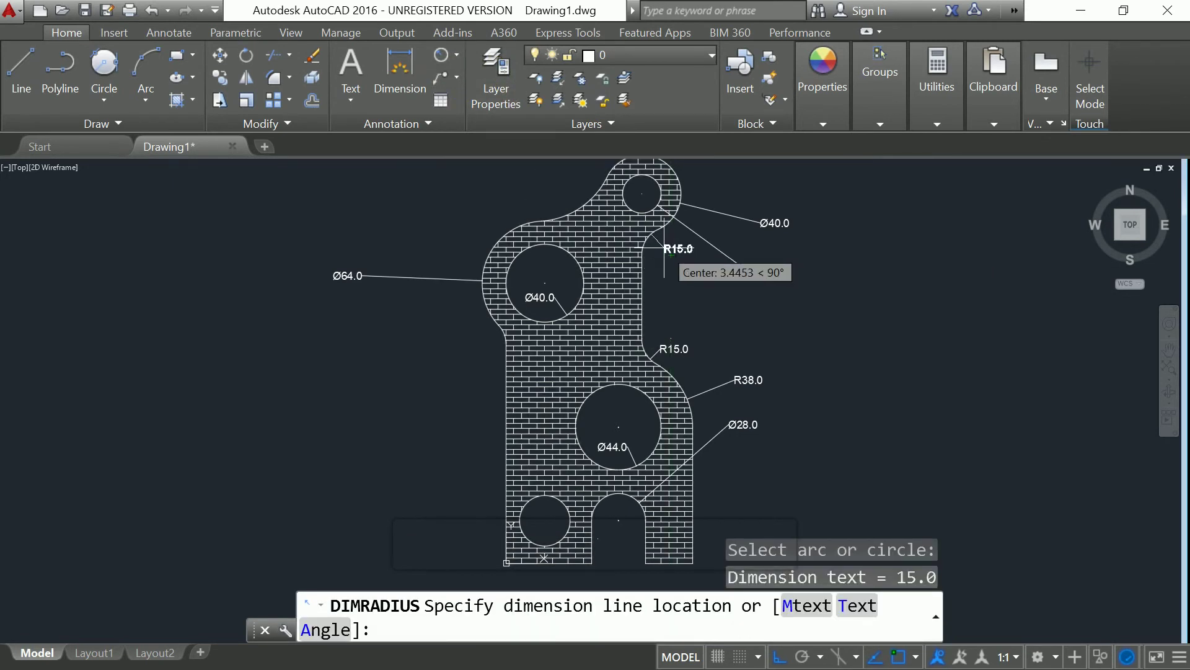
click(659, 248)
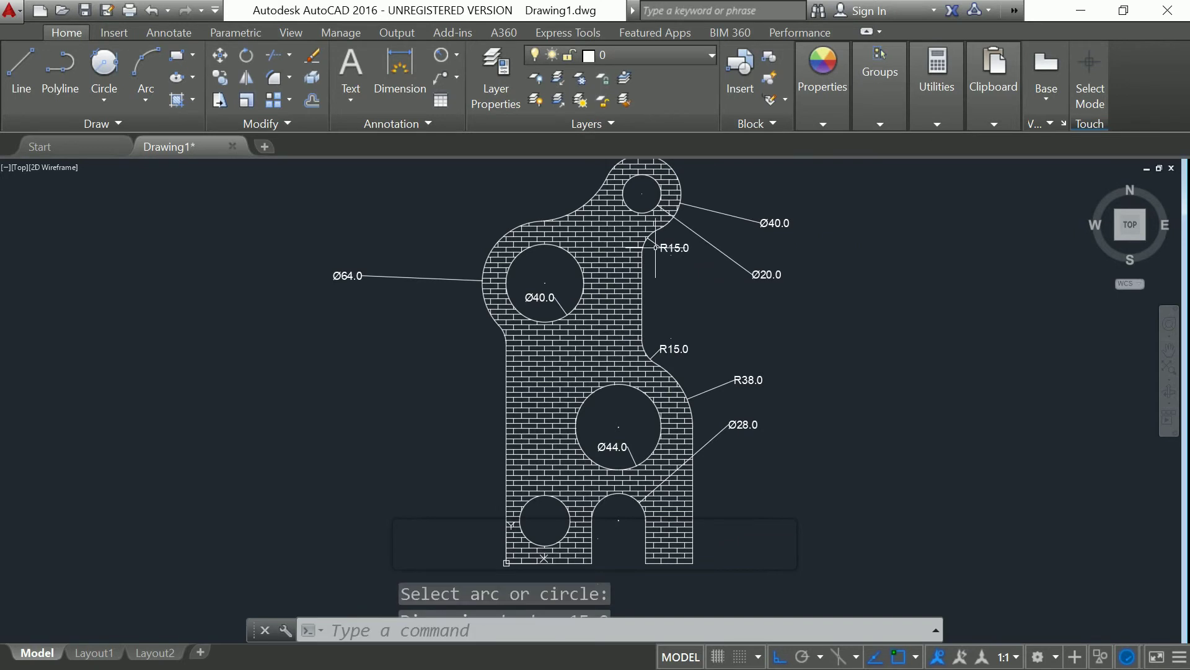
Dimension the diameter of the concave arc joining the upper-left lobe to the top lobe, placing the text above the profile.
click(445, 56)
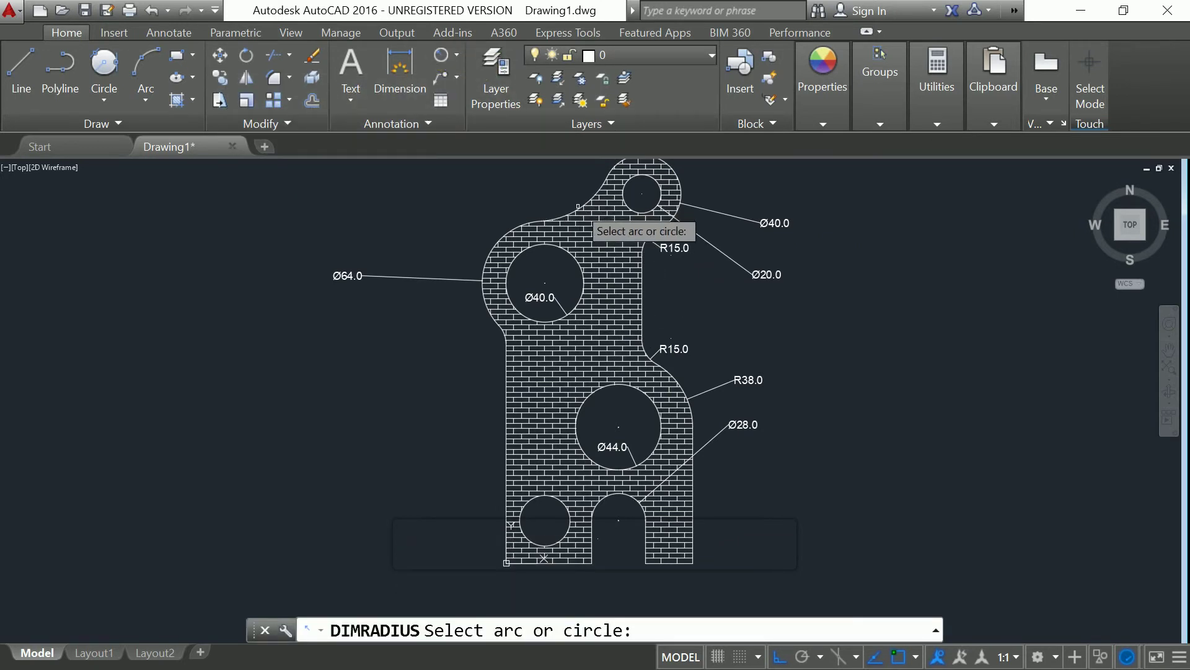
click(455, 58)
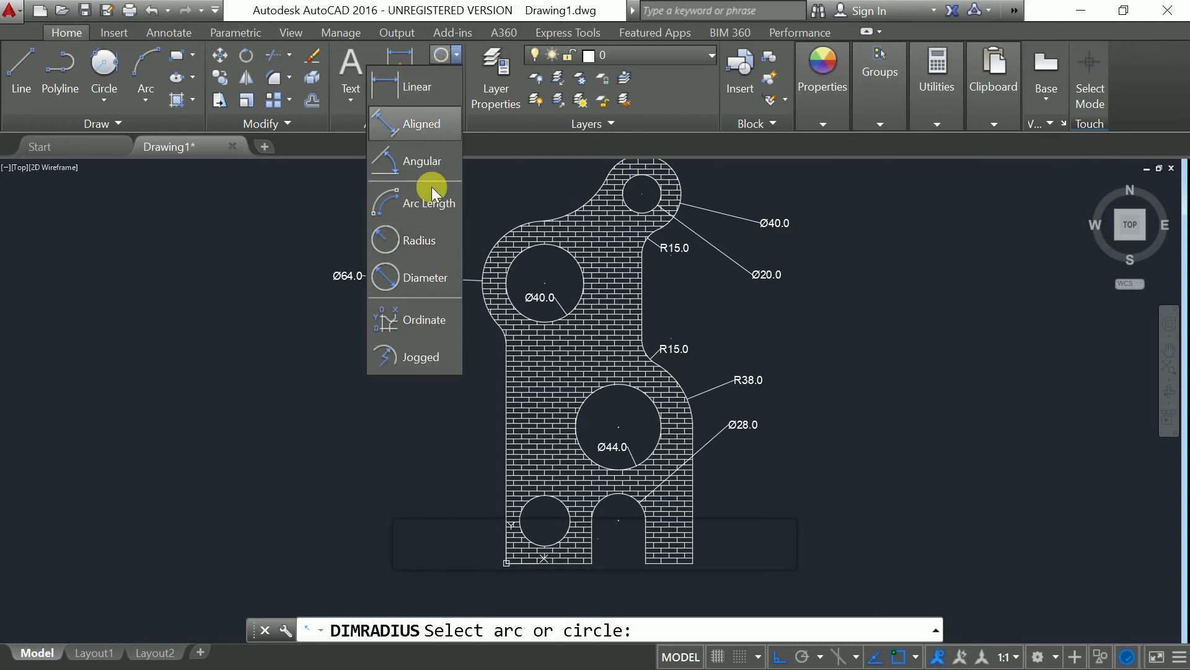
click(433, 277)
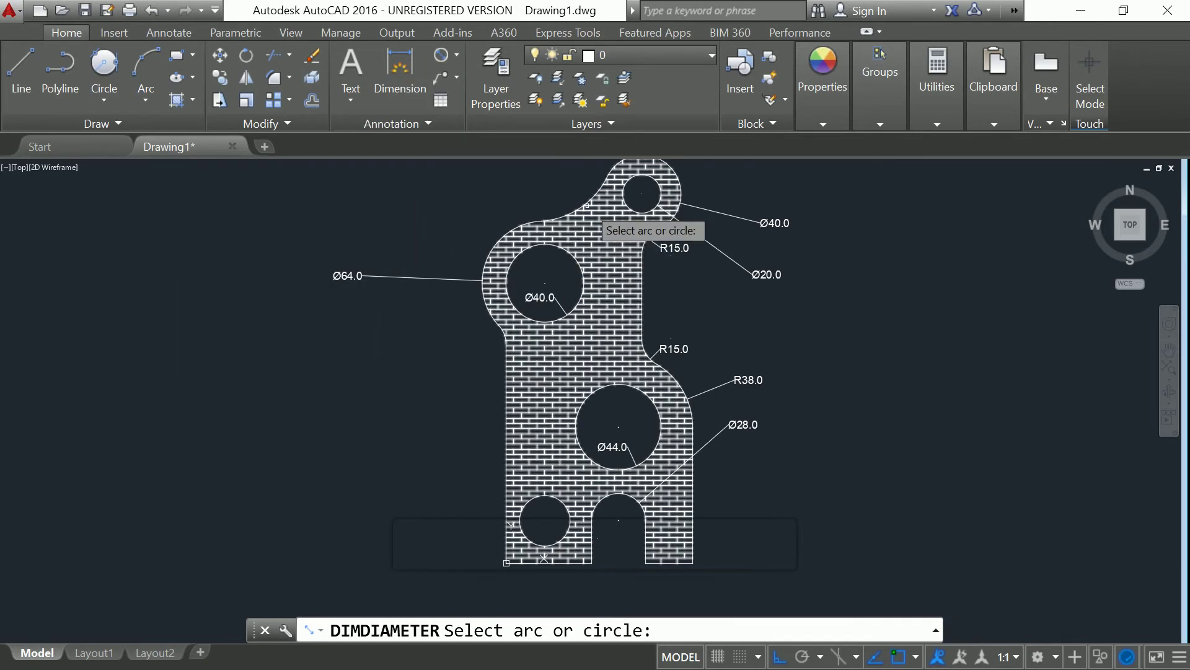
click(554, 217)
click(547, 186)
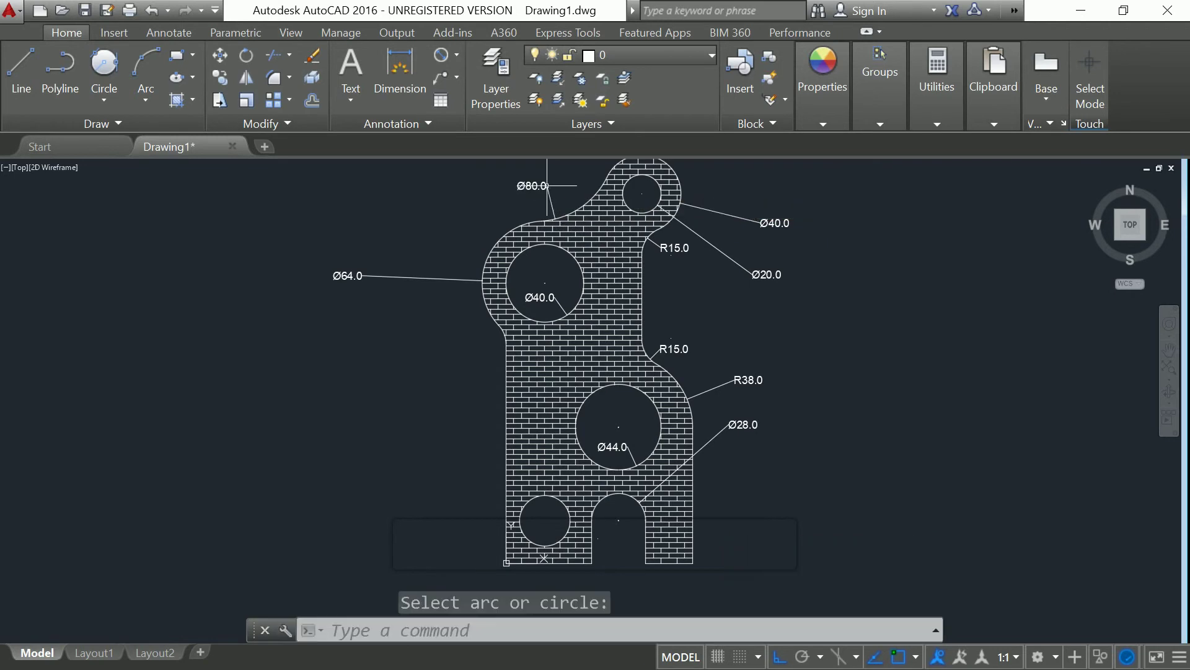
Dimension the radius of the small fillet above the profile's left vertical edge, placing the text outside on its left side.
click(457, 55)
click(424, 232)
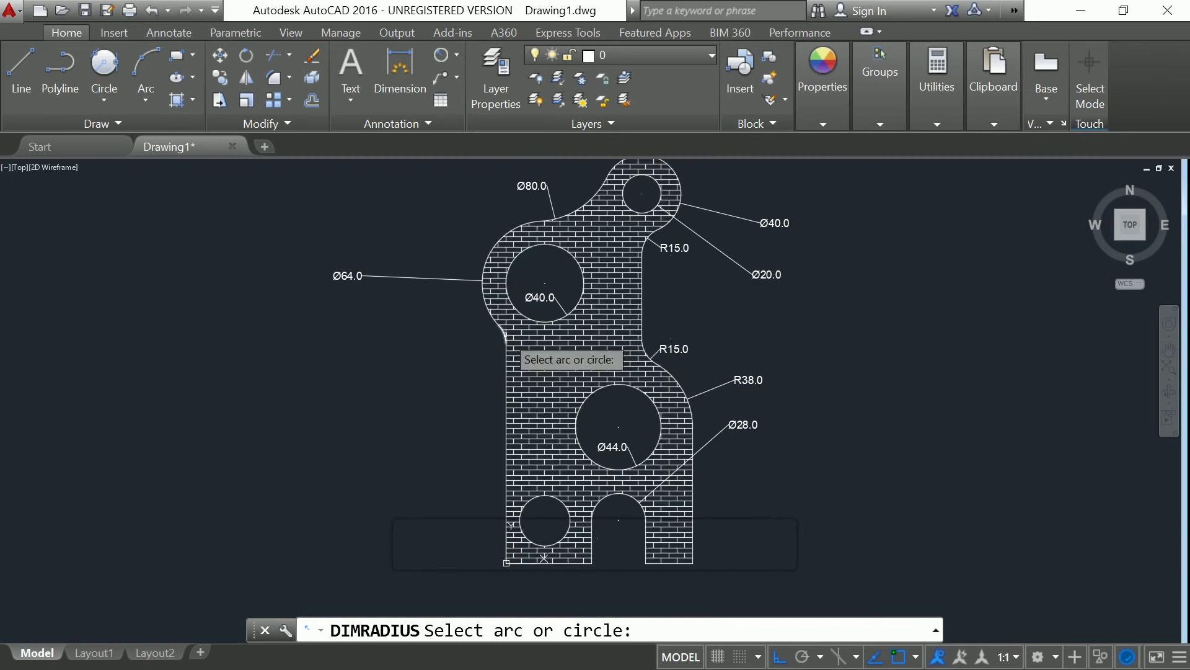
click(505, 336)
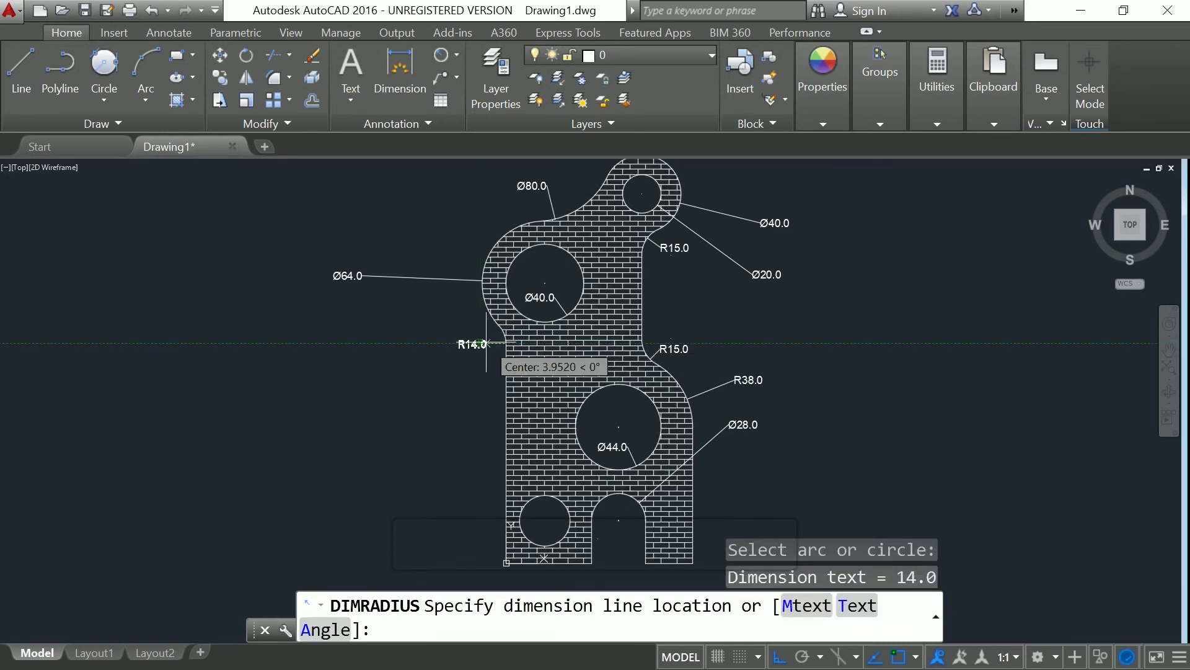
click(486, 343)
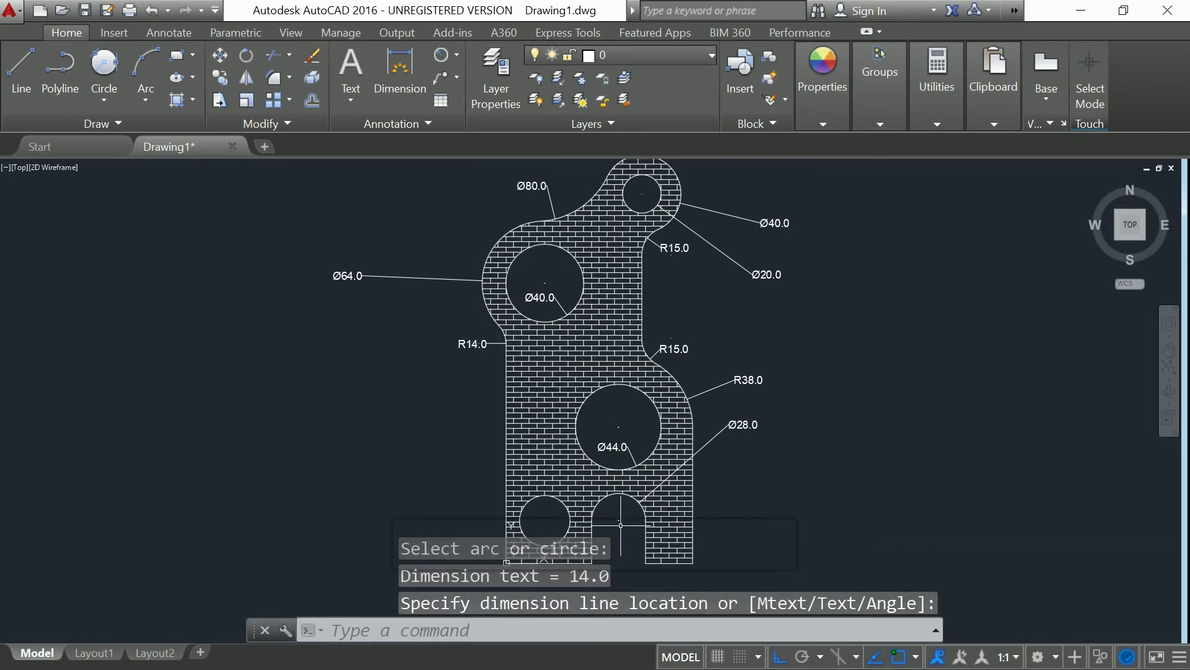
Dimension the diameter of the small lower-left hole, placing the text inside the hole.
middle_drag(718, 491, 724, 445)
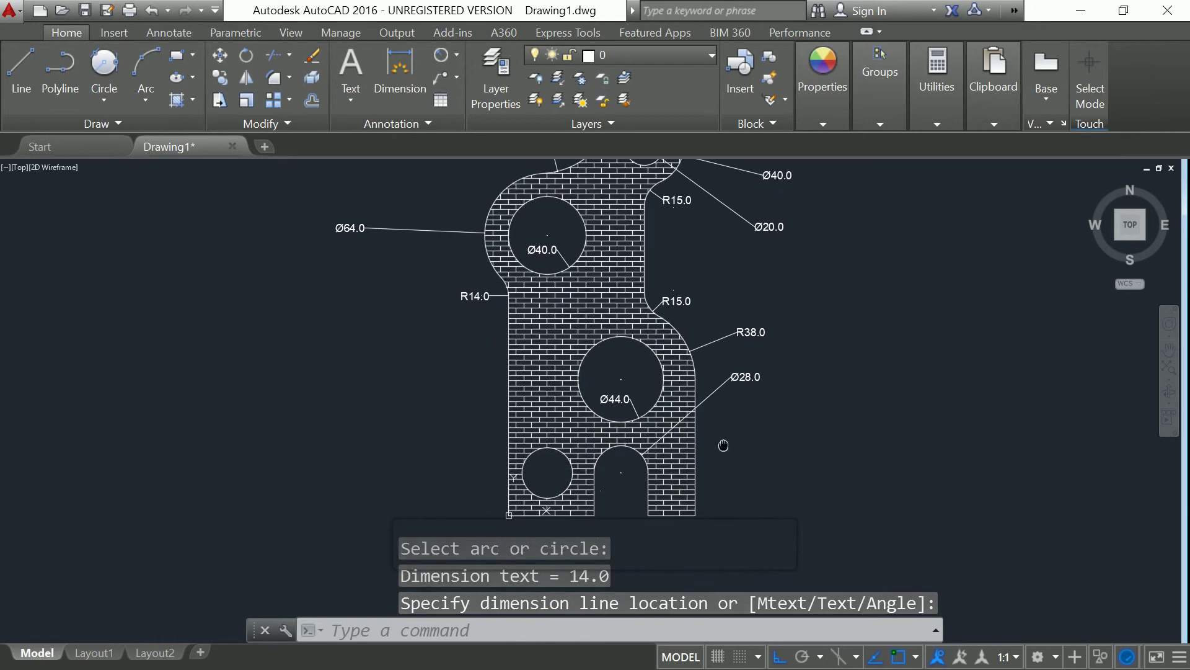
click(458, 57)
click(424, 276)
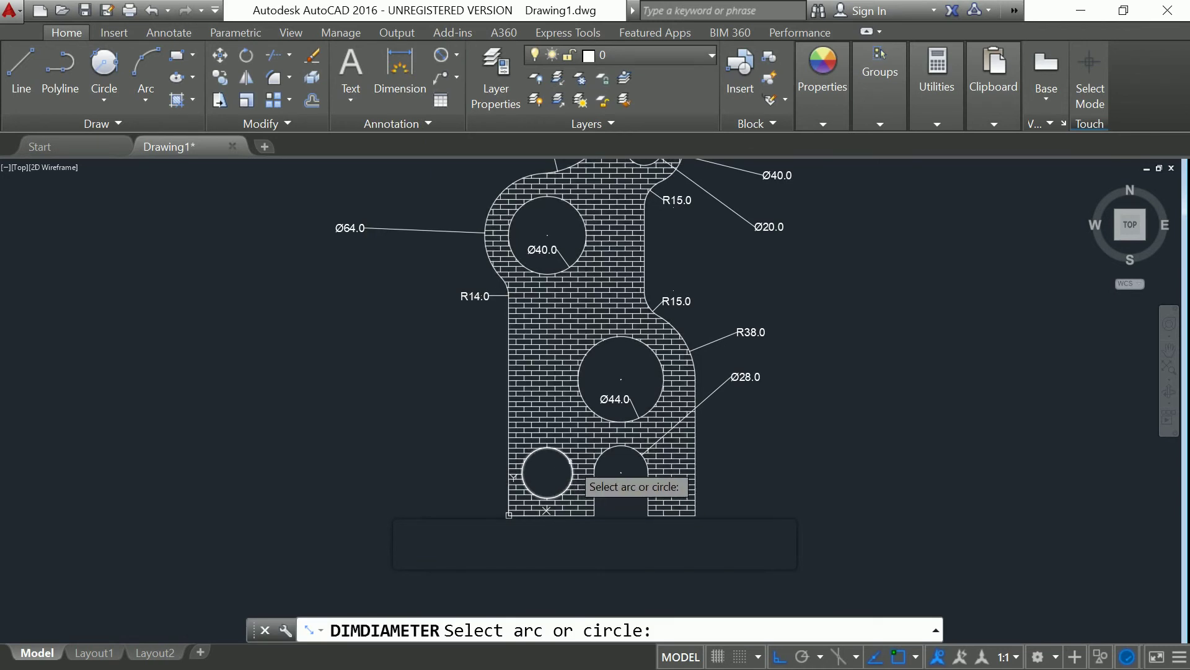
click(570, 461)
click(547, 477)
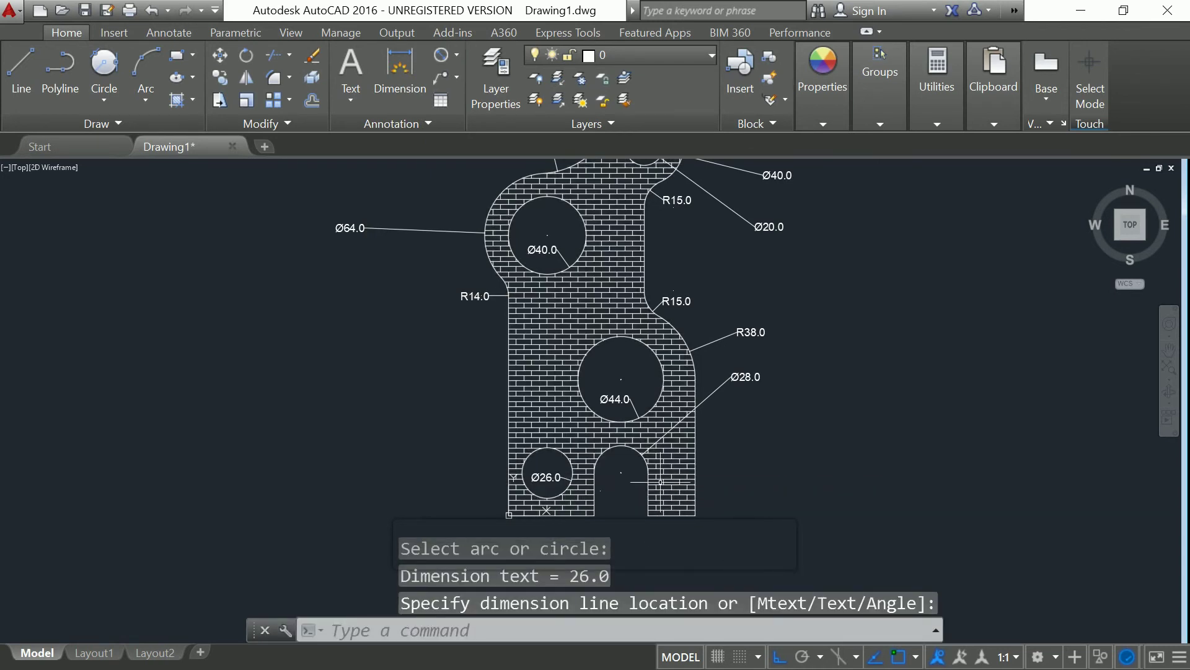
Add a linear dimension for the overall width of the profile's base between its two bottom corners, placed below the part.
click(412, 107)
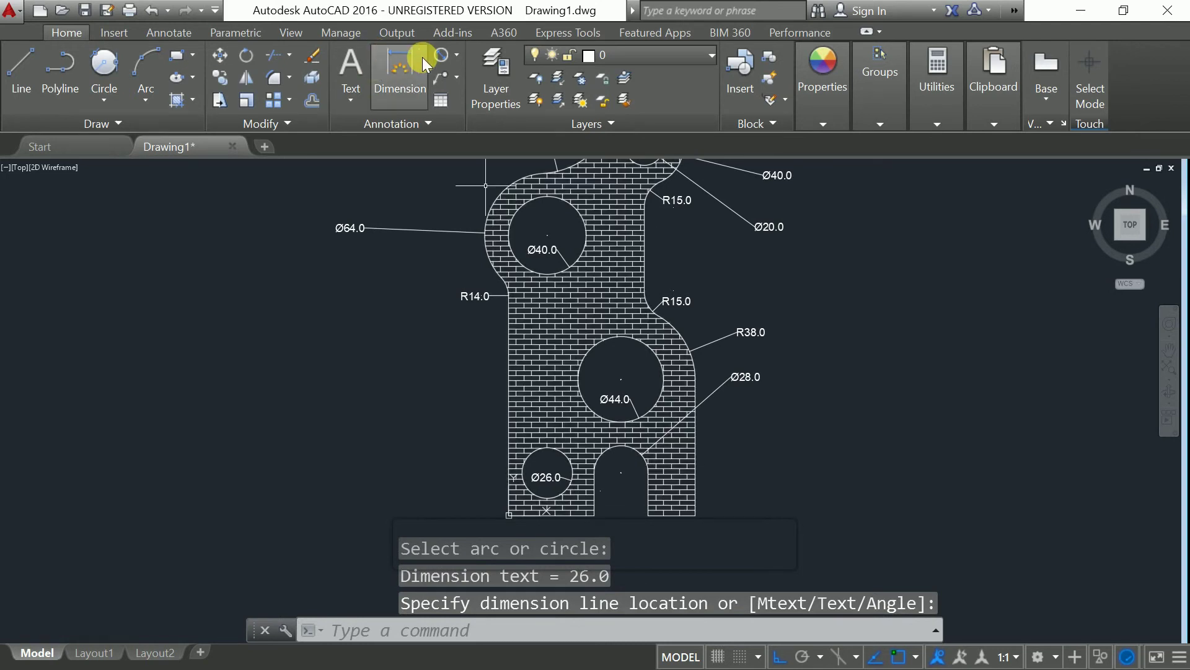
click(456, 56)
click(432, 86)
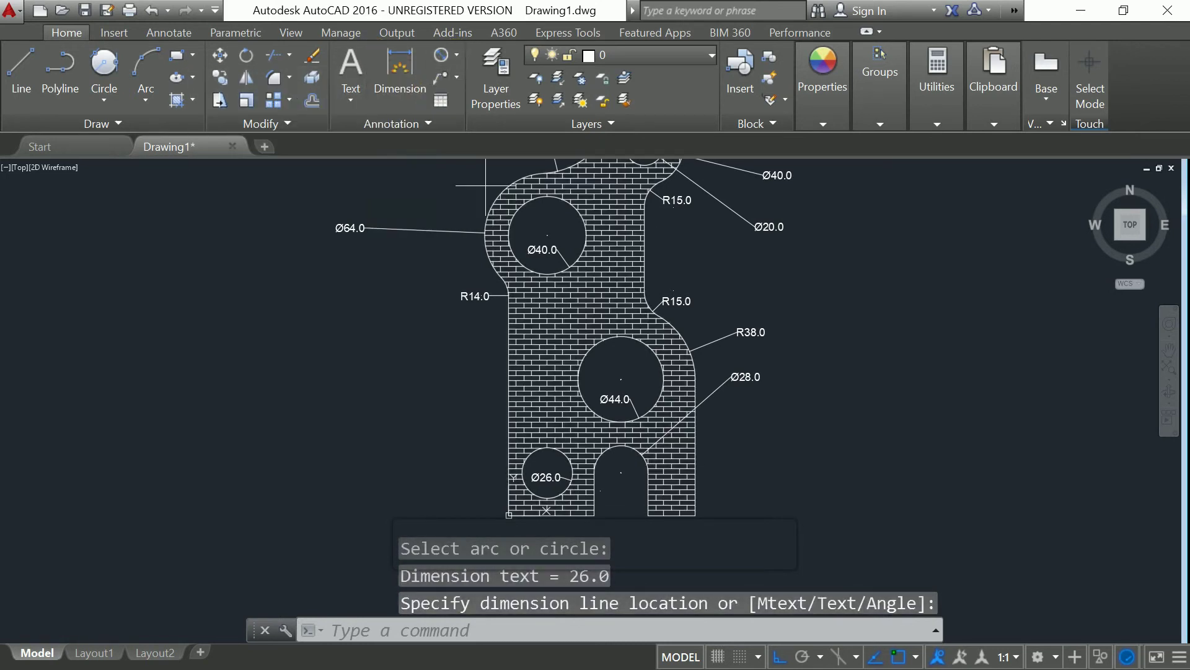
click(511, 517)
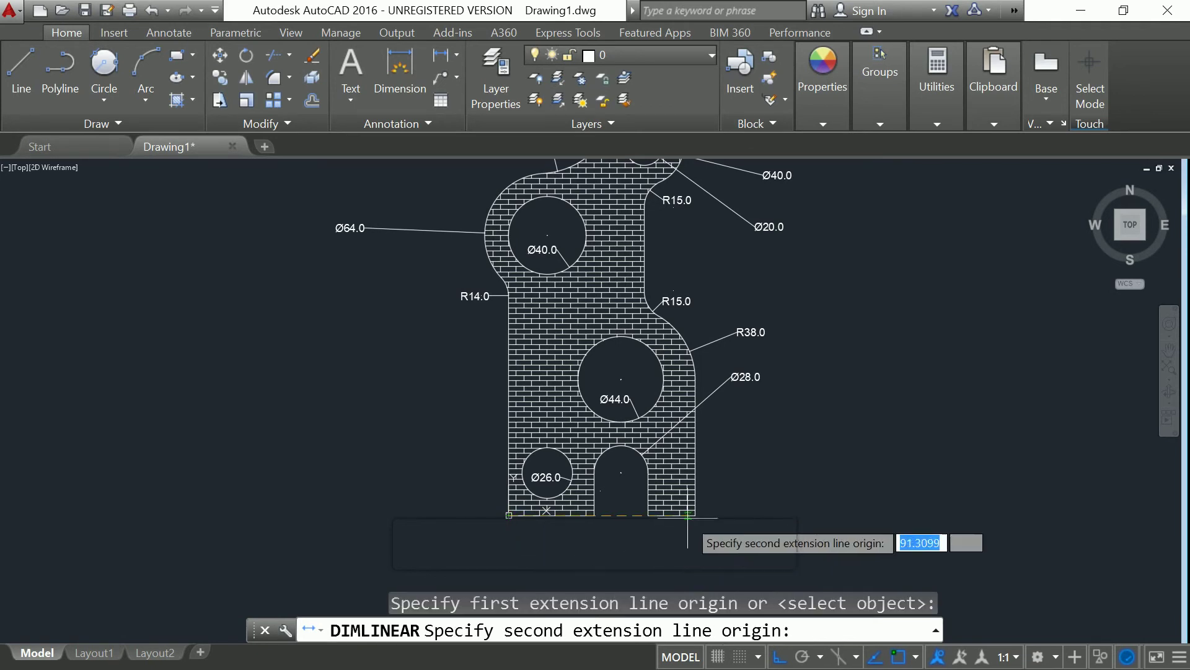
click(695, 515)
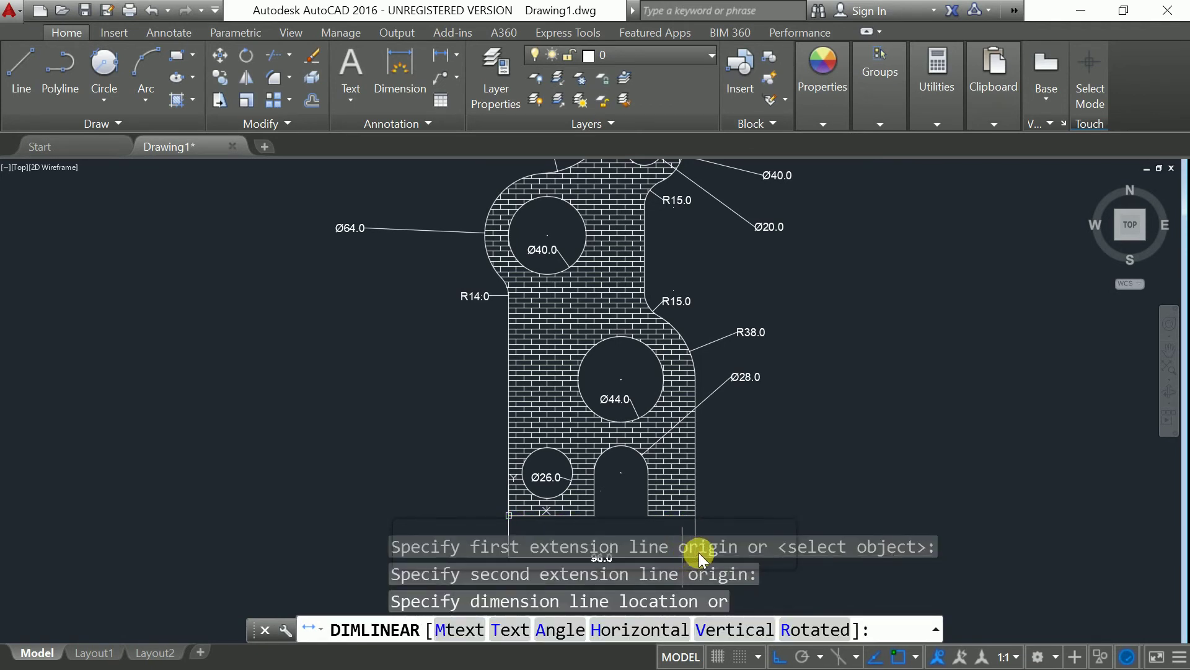
click(777, 578)
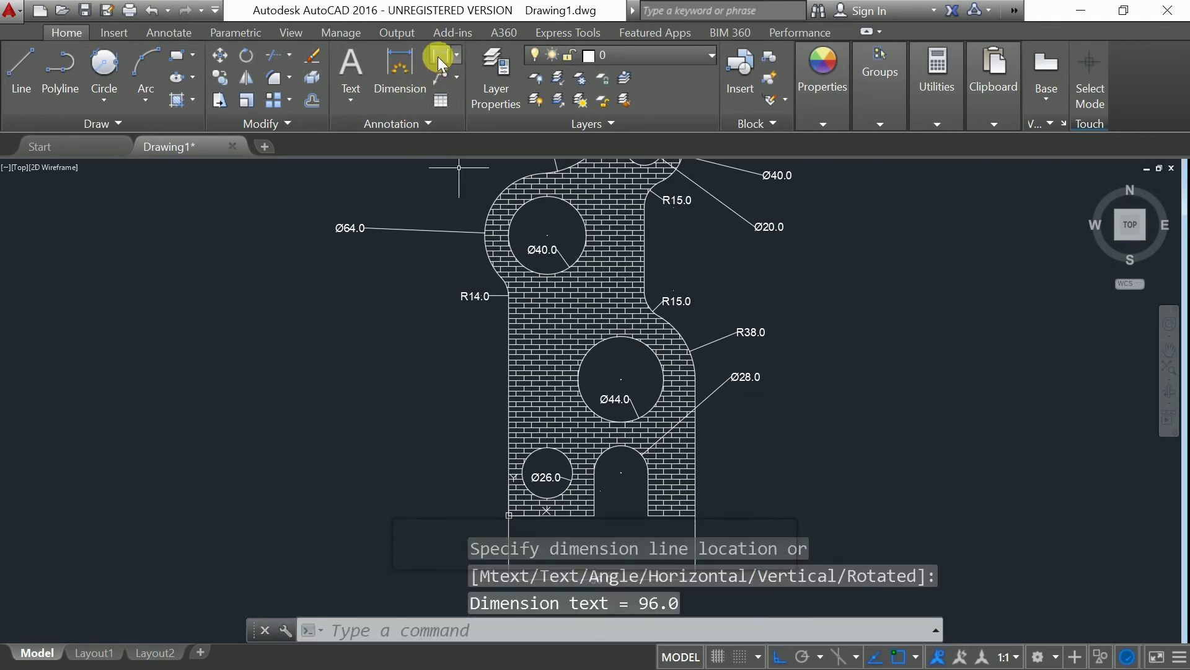
key(Return)
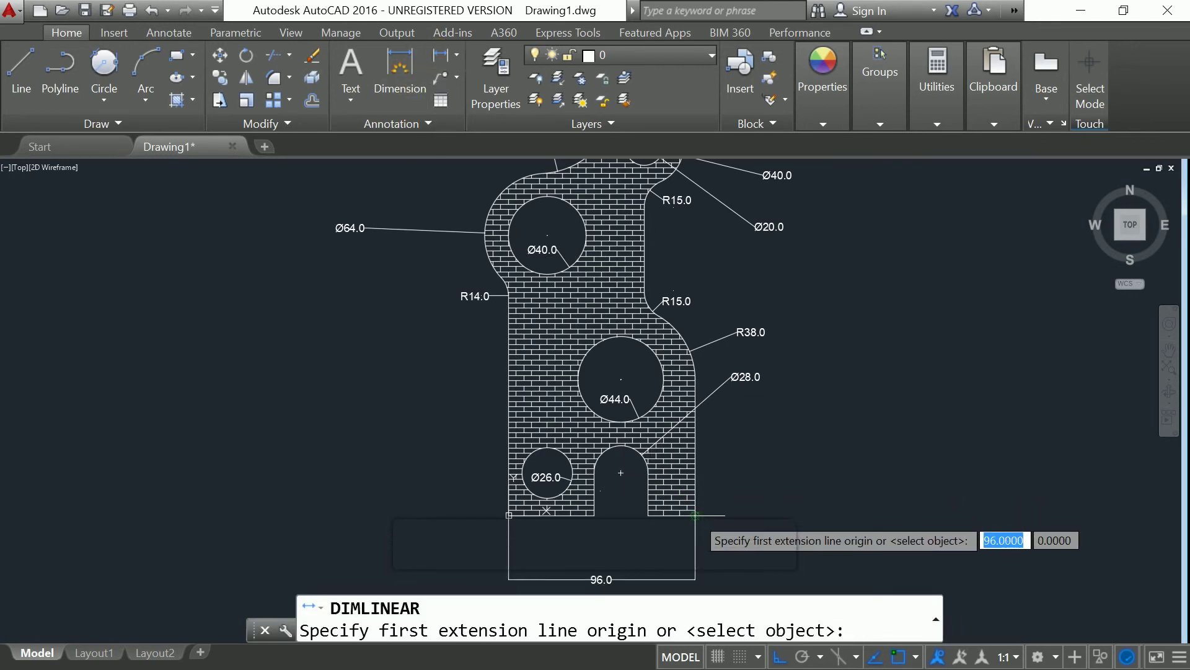
click(696, 499)
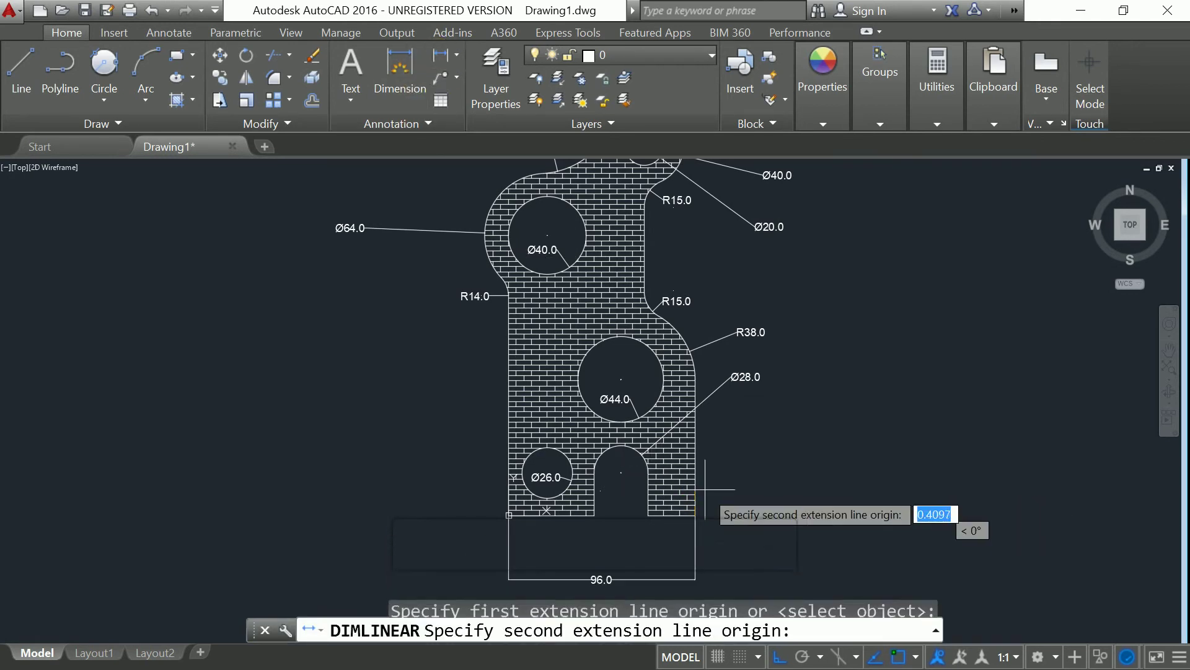
click(621, 378)
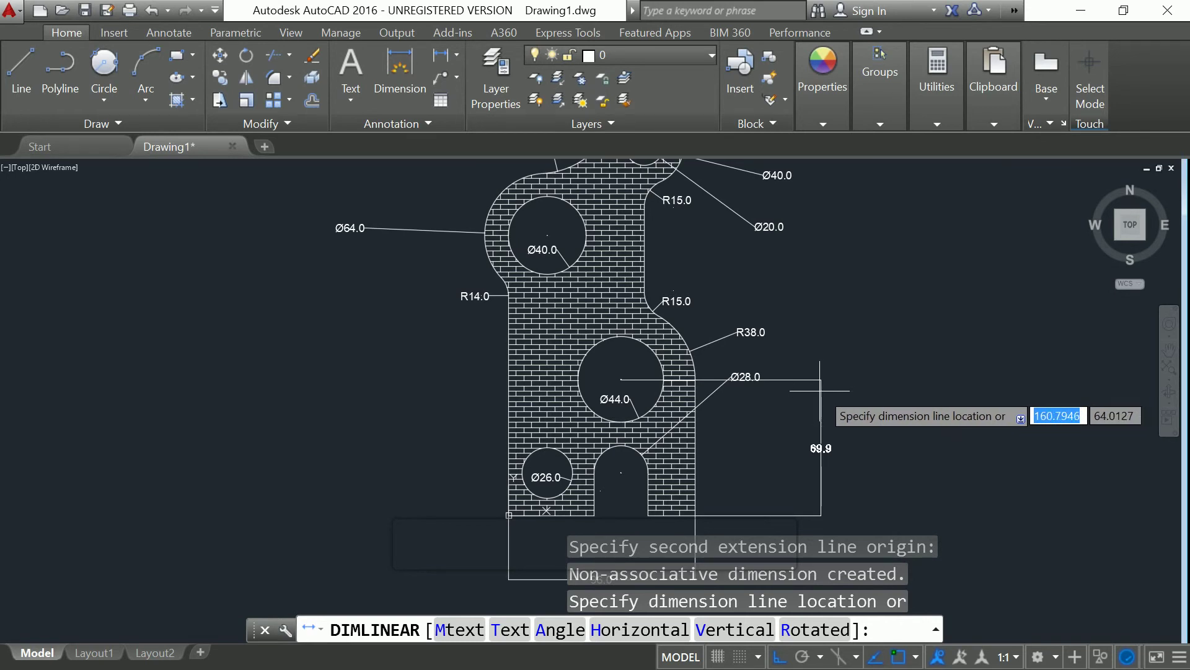
key(Escape)
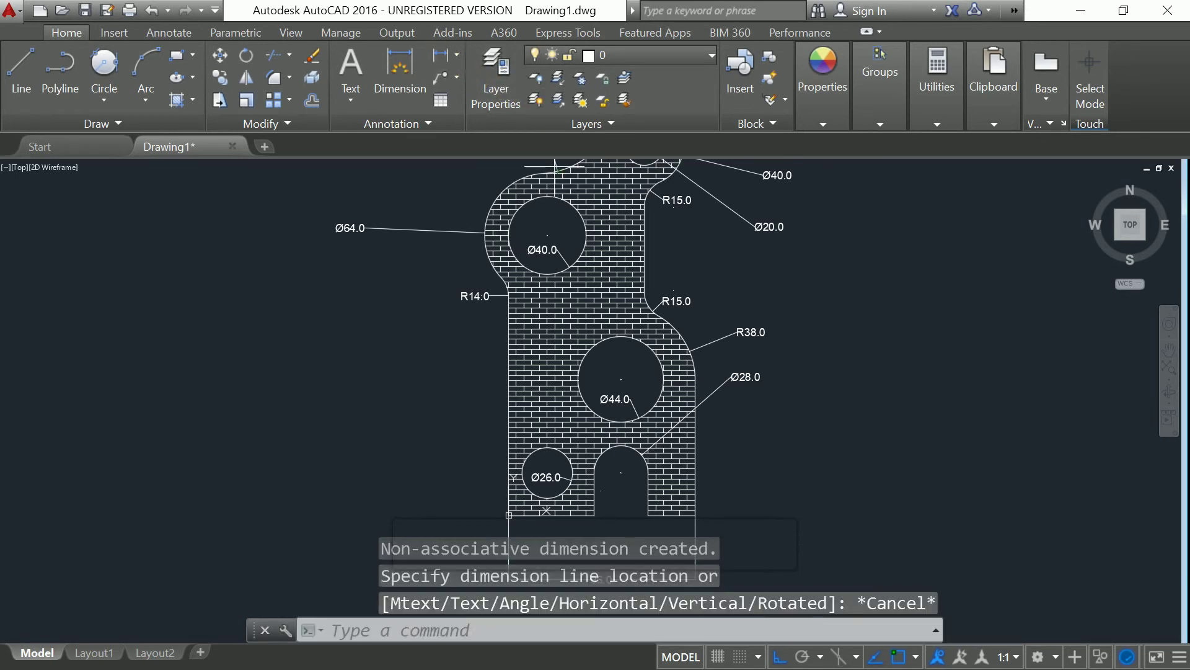
Add a vertical linear dimension from the large lower-right hole's centre to the profile's bottom-right corner, placed outside the right edge.
click(441, 56)
click(620, 378)
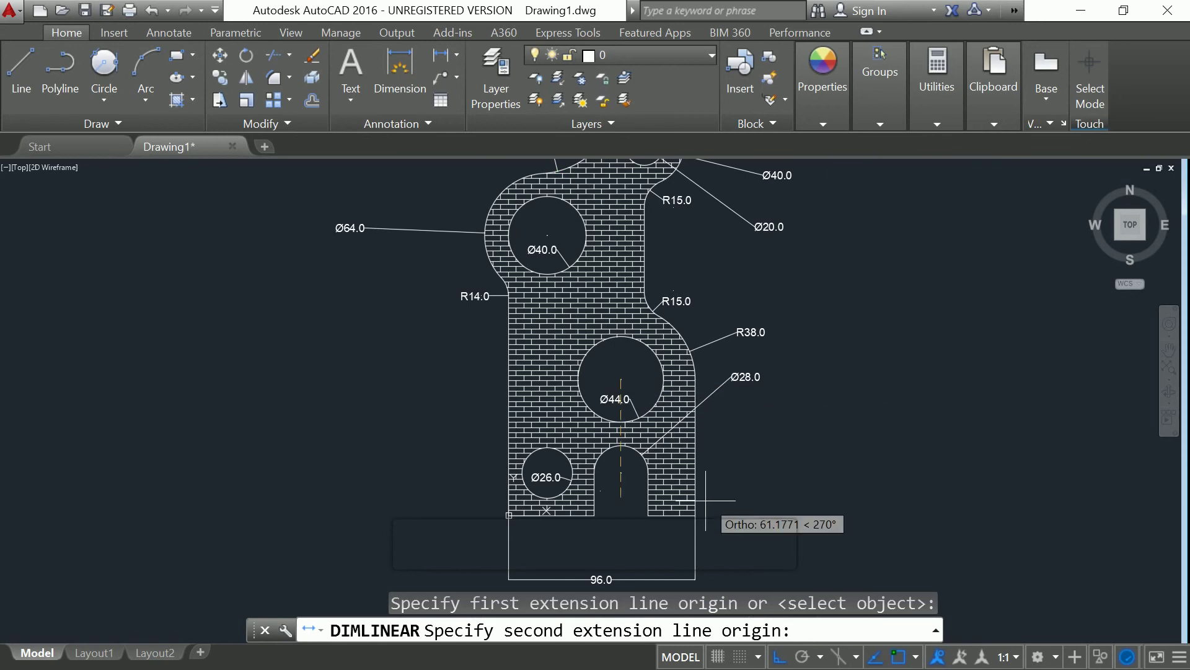
click(697, 514)
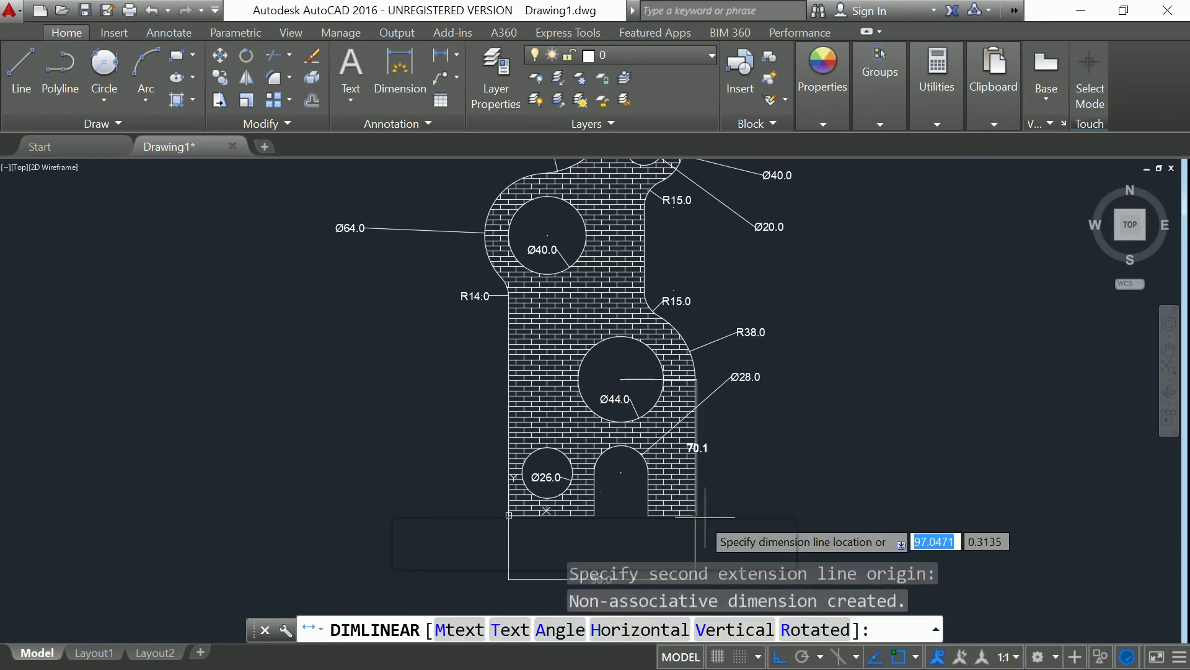
click(780, 504)
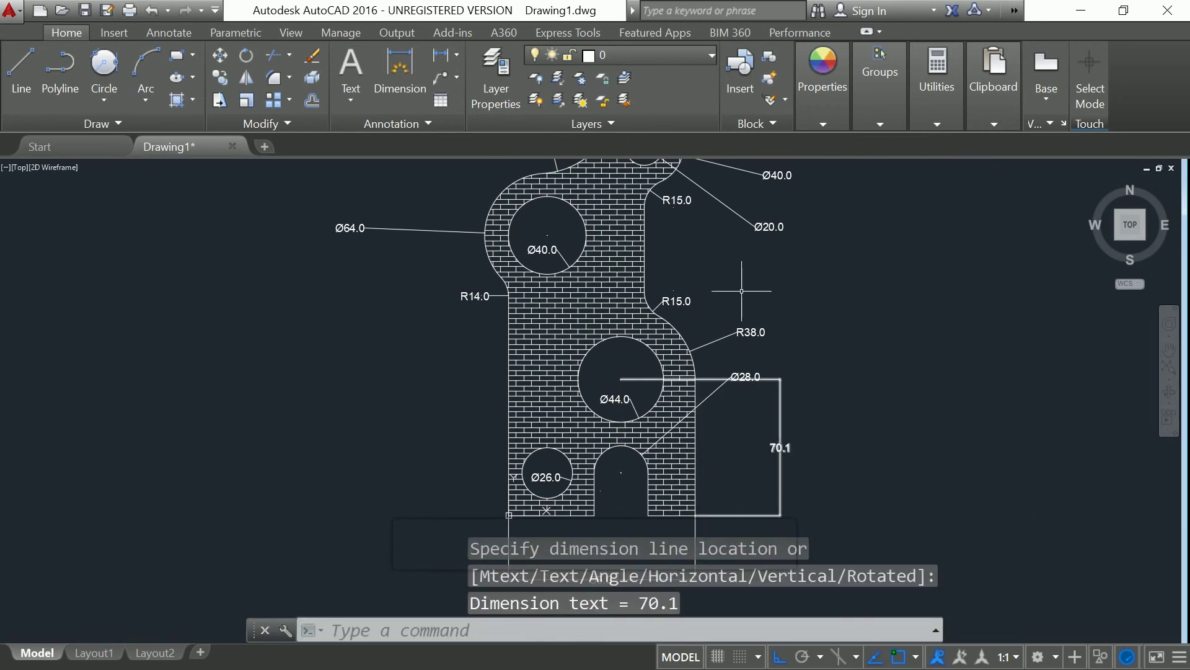
Add a vertical linear dimension from the upper-left hole's centre to the profile's bottom-left corner, placed outside the left edge.
click(444, 60)
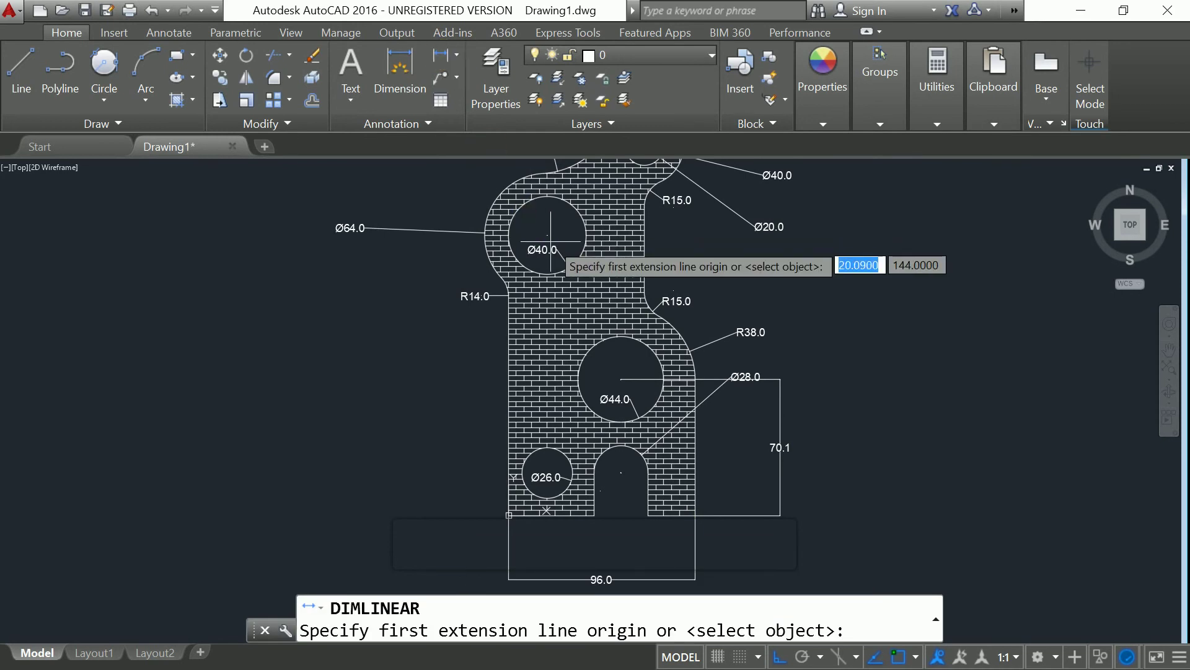
click(444, 61)
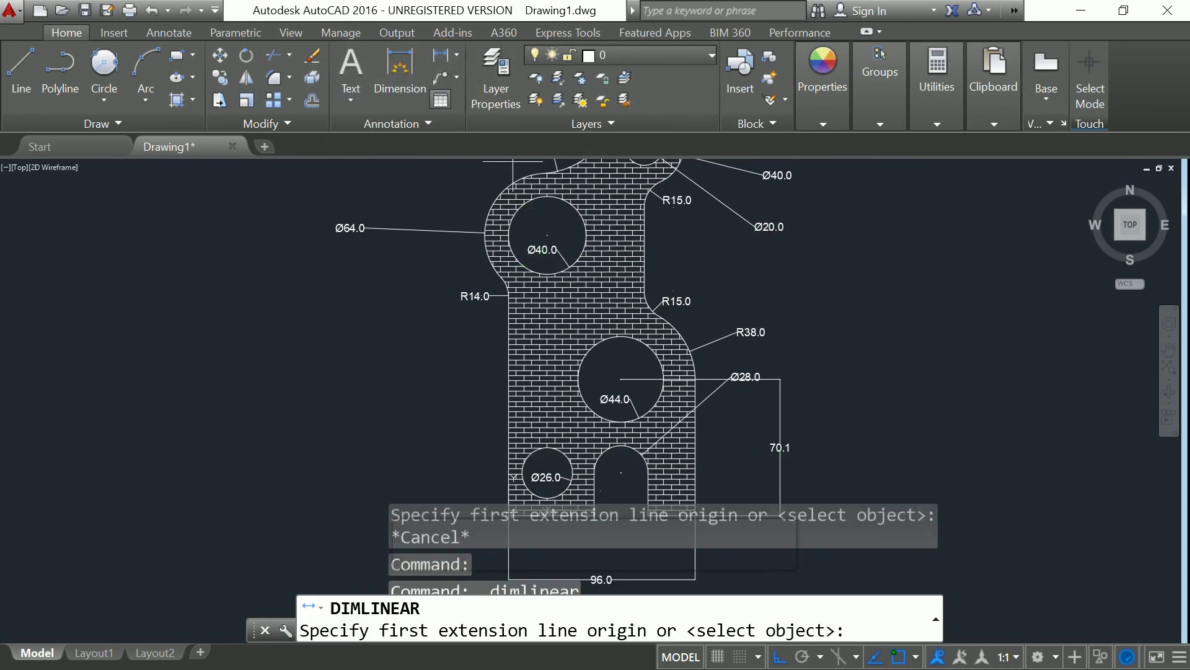
click(547, 235)
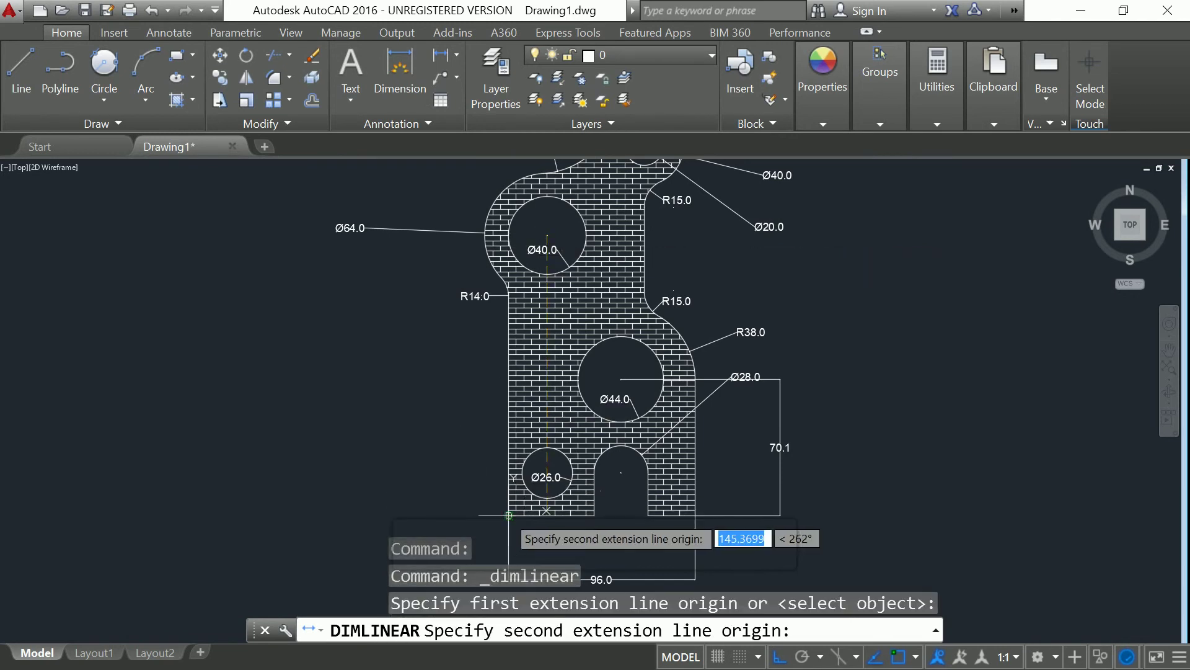
click(509, 515)
click(384, 446)
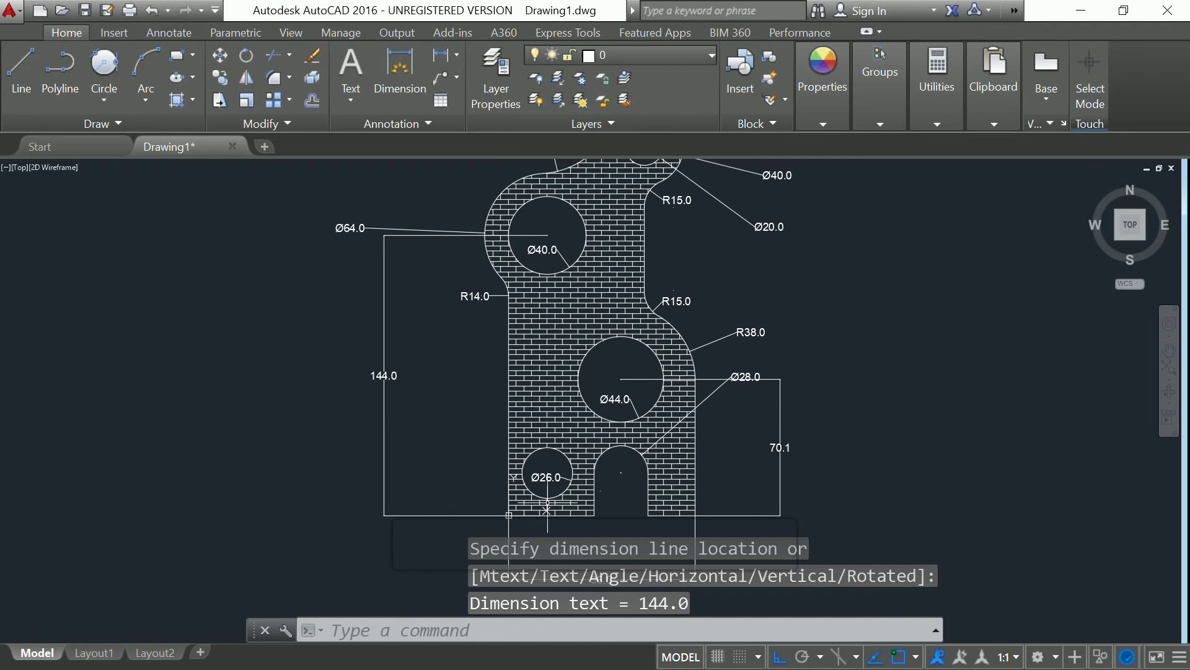
Delete the vertical dimension between the large lower-right hole's centre and the profile's bottom-right corner.
click(777, 447)
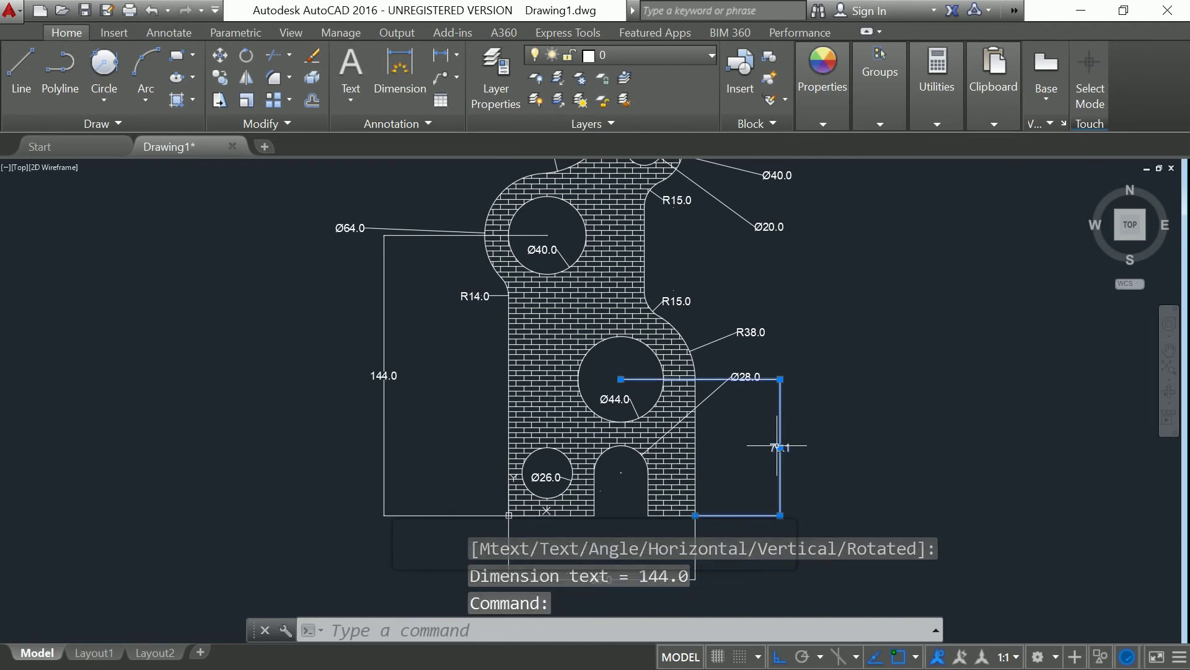
key(Delete)
click(441, 55)
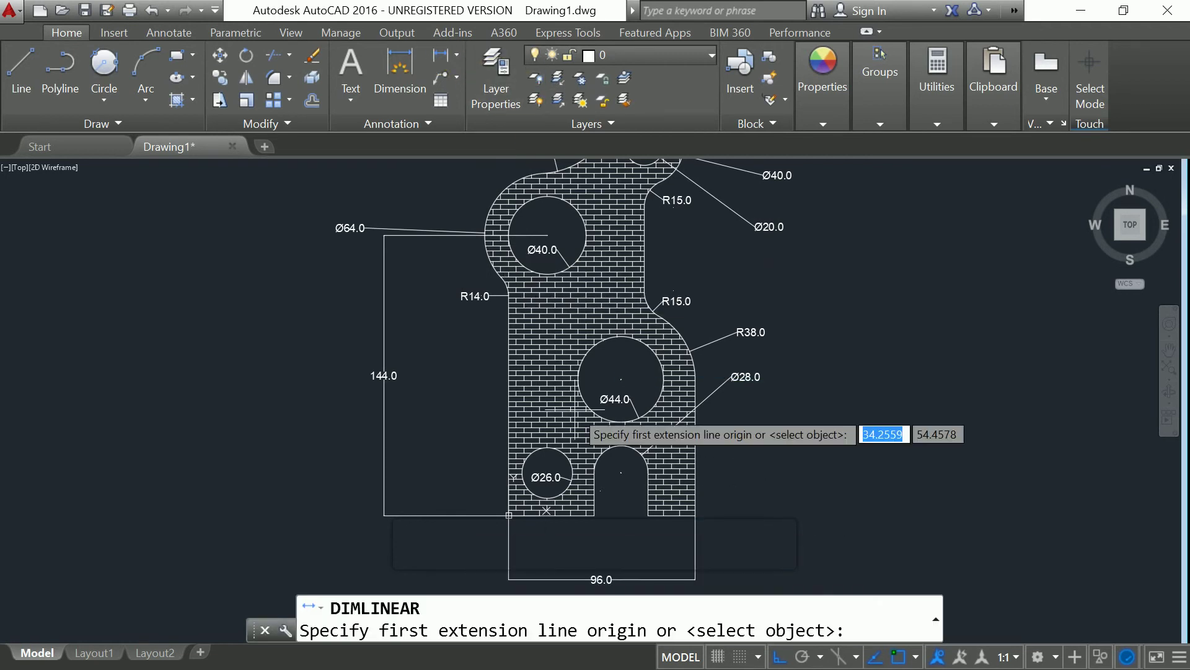
click(621, 379)
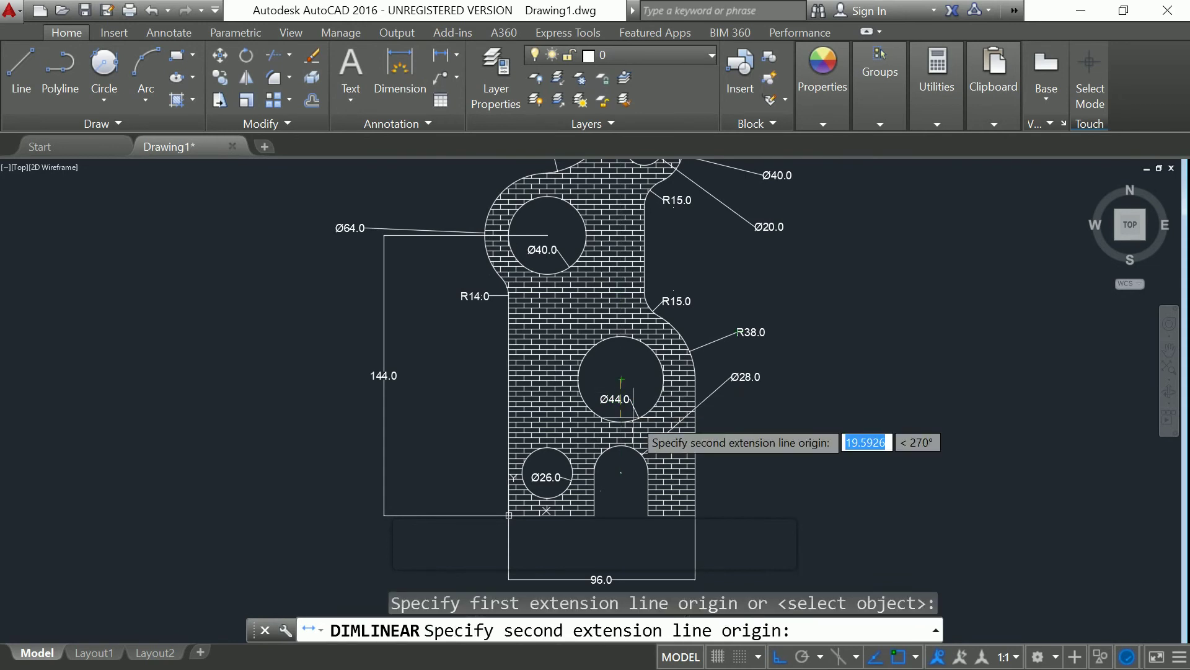
click(594, 516)
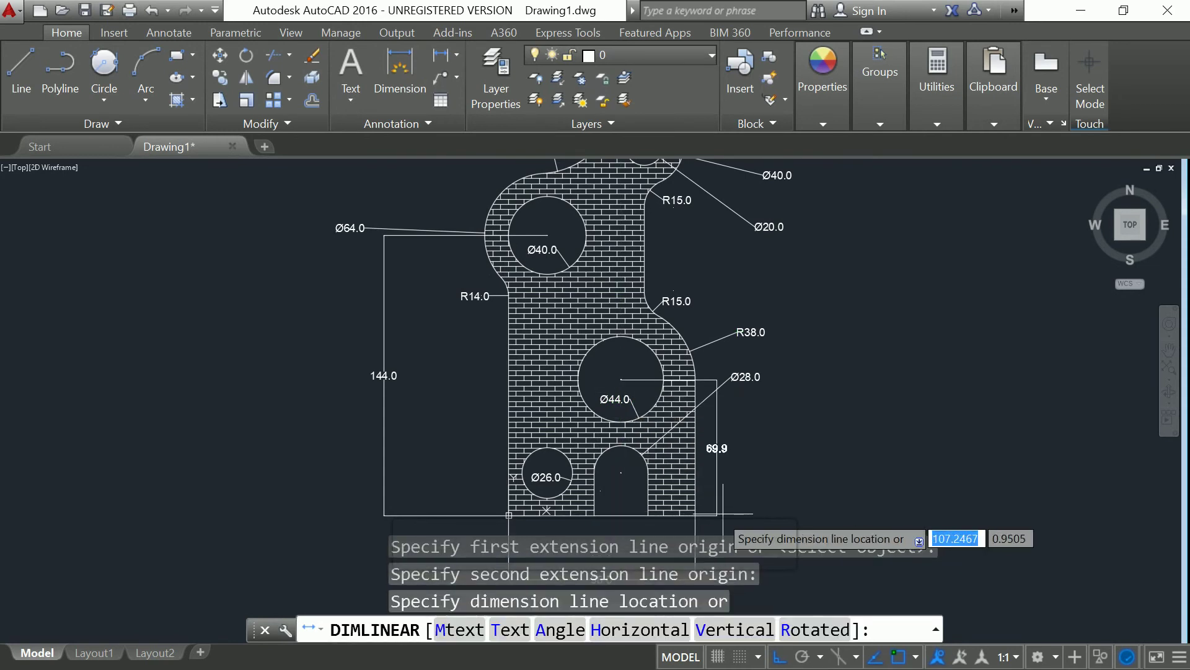
key(Escape)
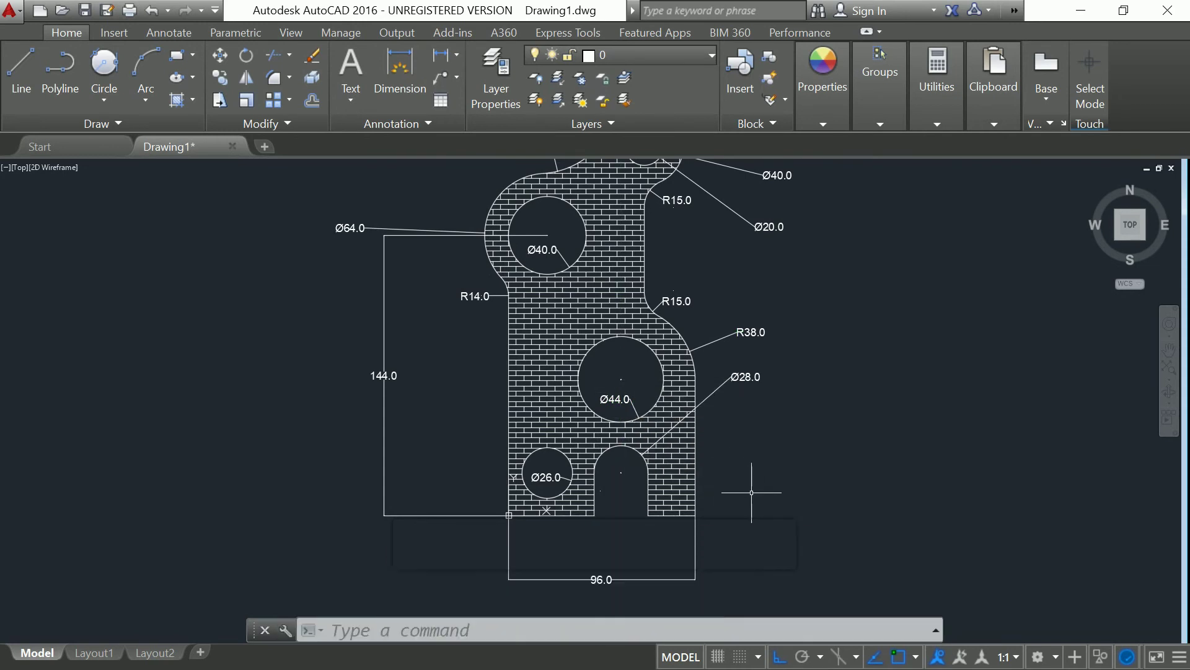
Add a vertical linear dimension between the large lower-right hole's centre and the profile's bottom-left corner, placed outside the right edge.
click(399, 68)
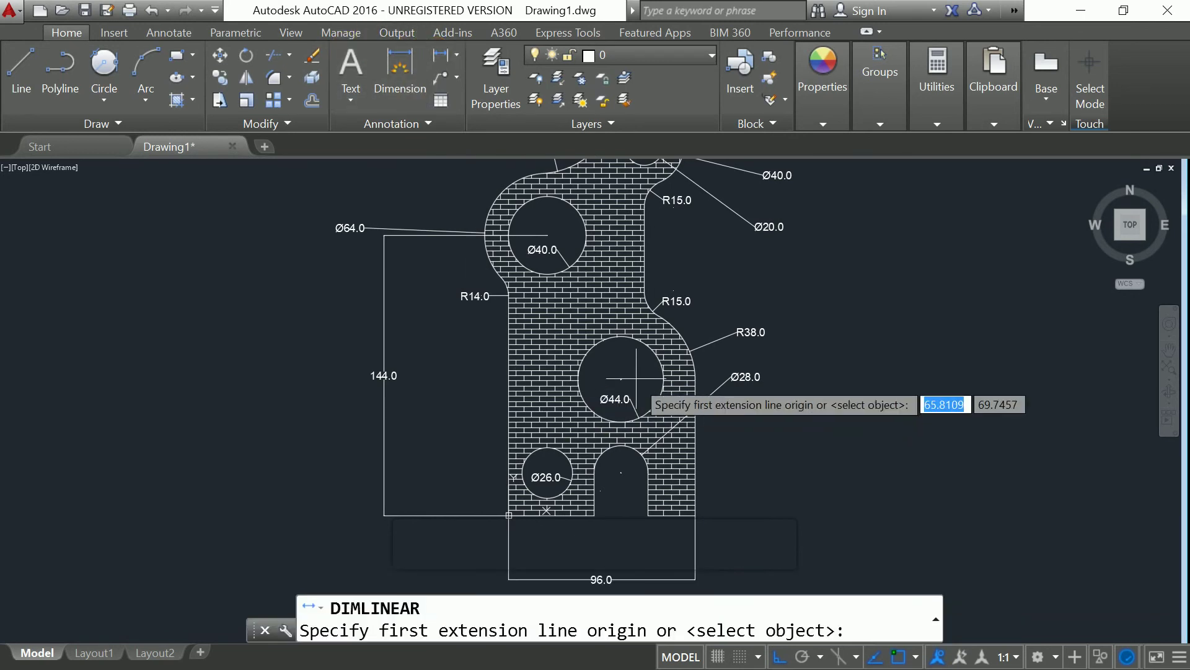
click(509, 515)
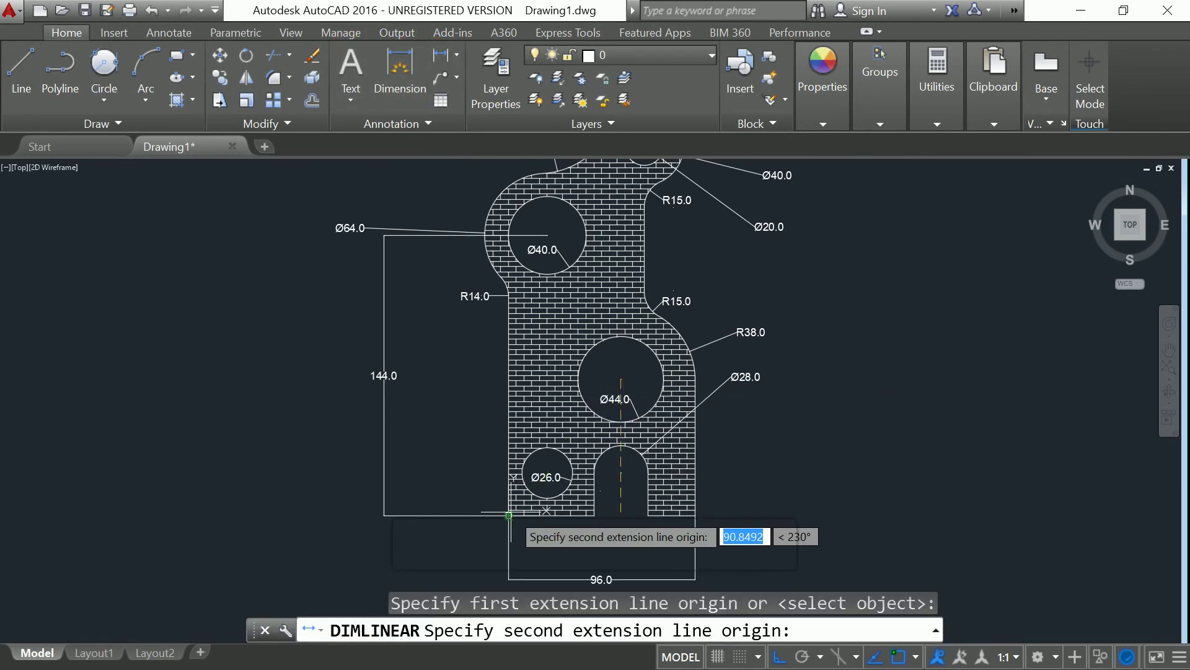
click(620, 514)
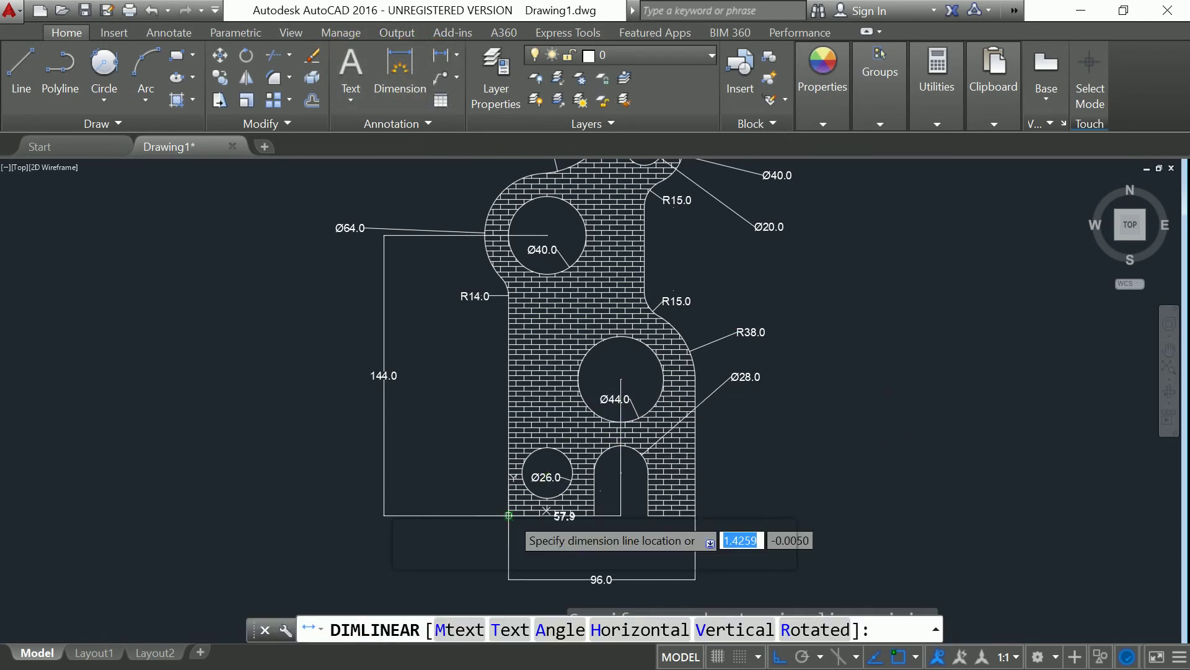
click(823, 496)
scroll(863, 337, down, 2)
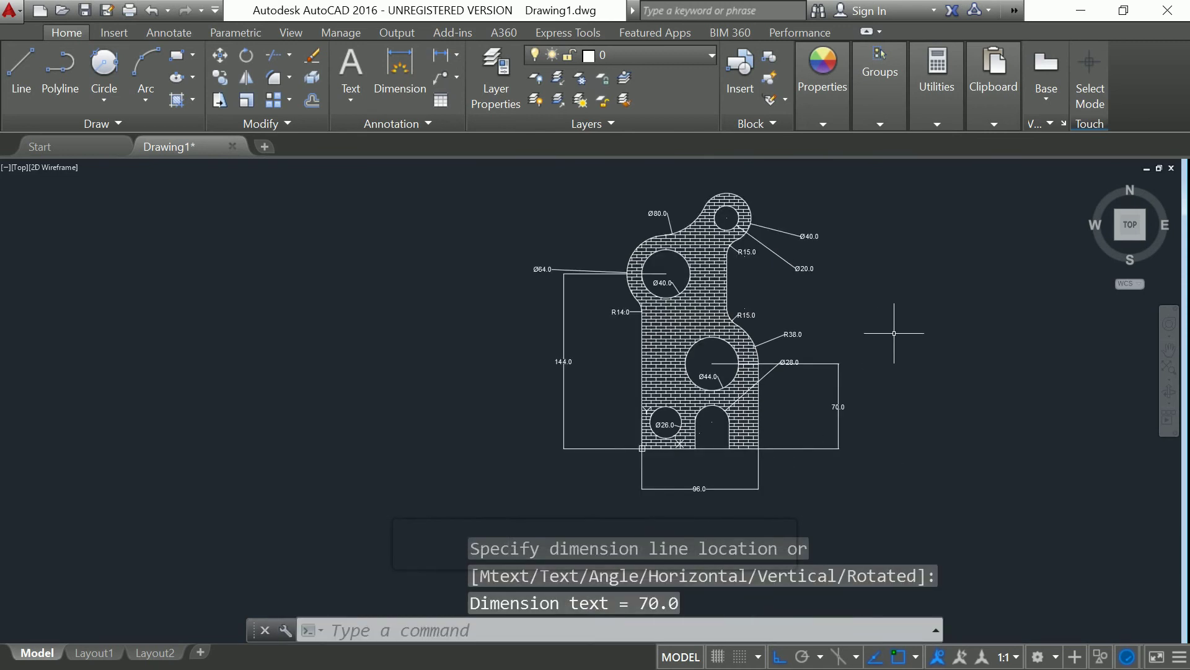
middle_drag(894, 333, 763, 337)
click(446, 60)
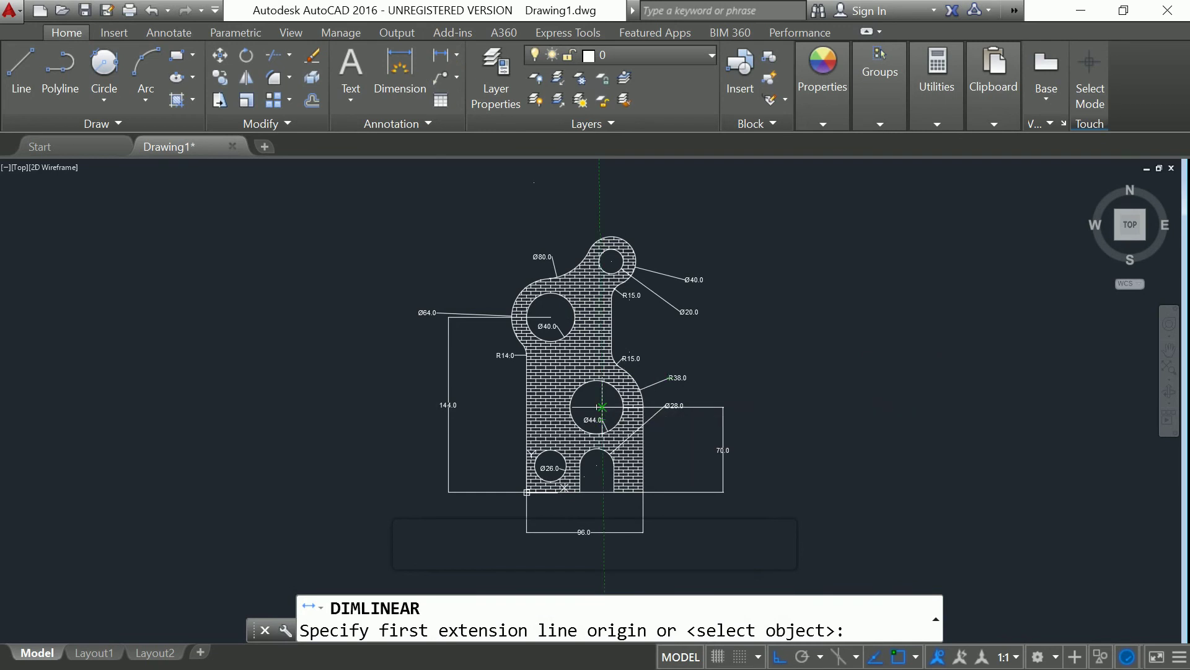
click(599, 407)
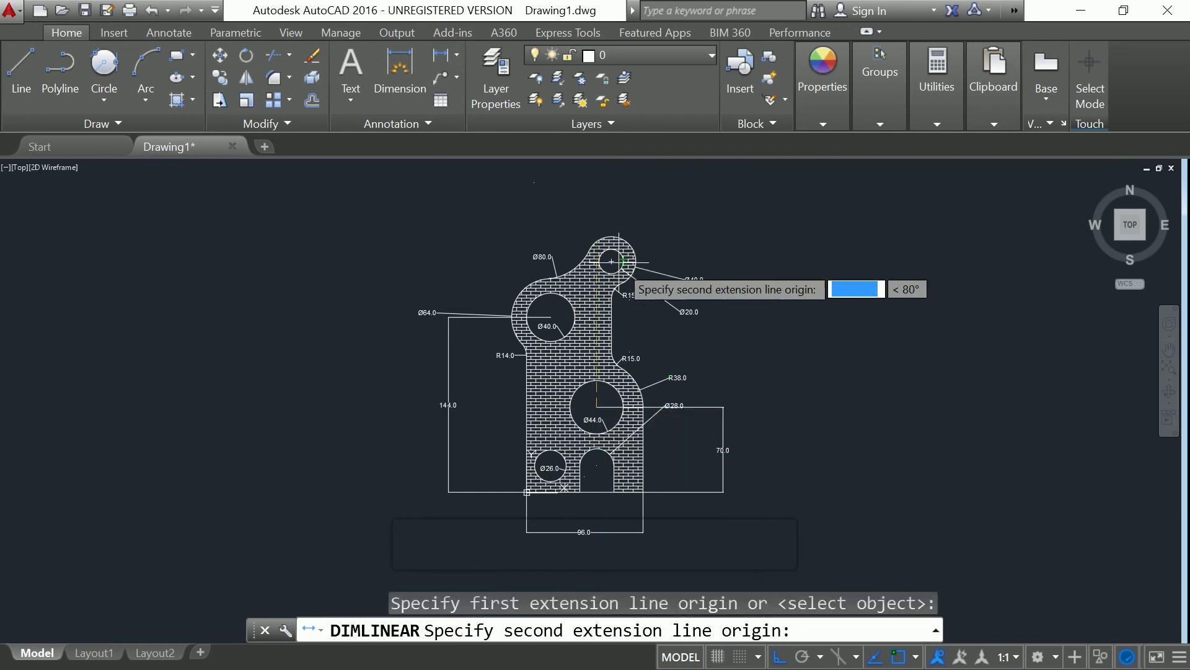
click(611, 261)
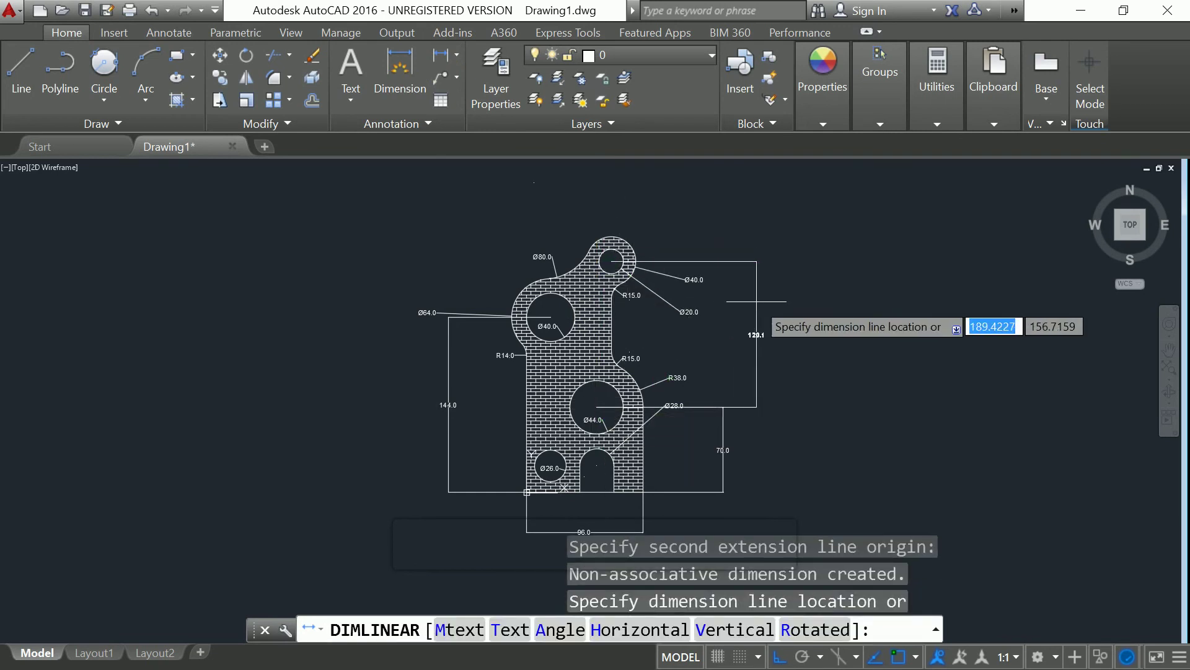
key(Escape)
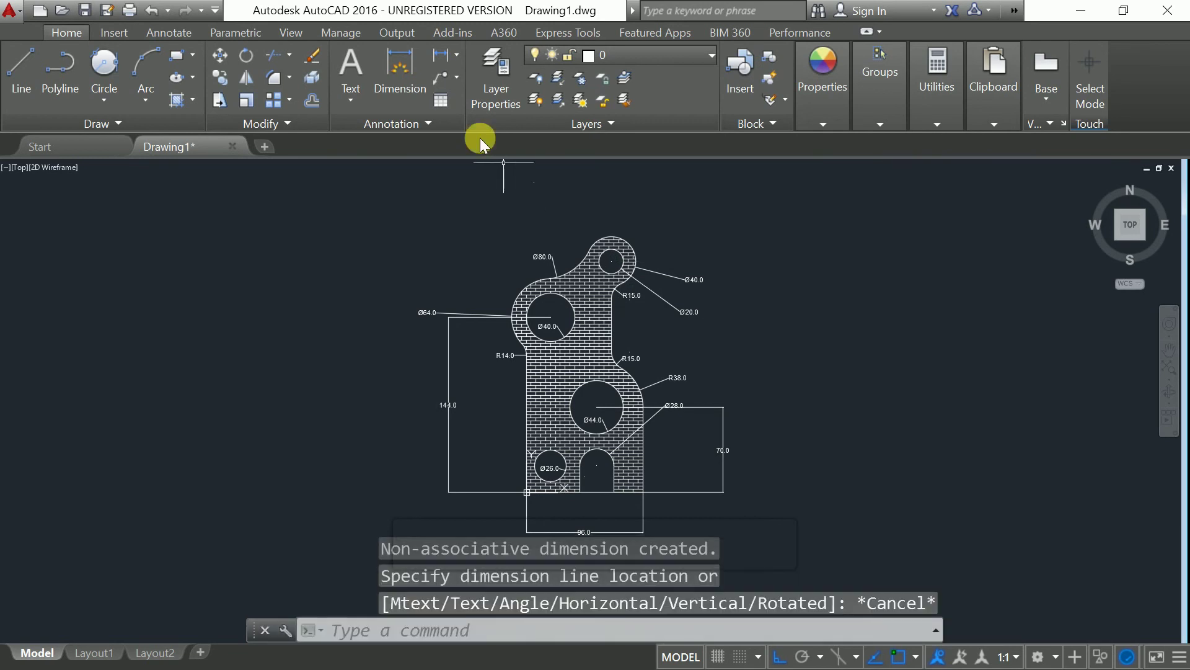
click(439, 60)
scroll(602, 319, up, 4)
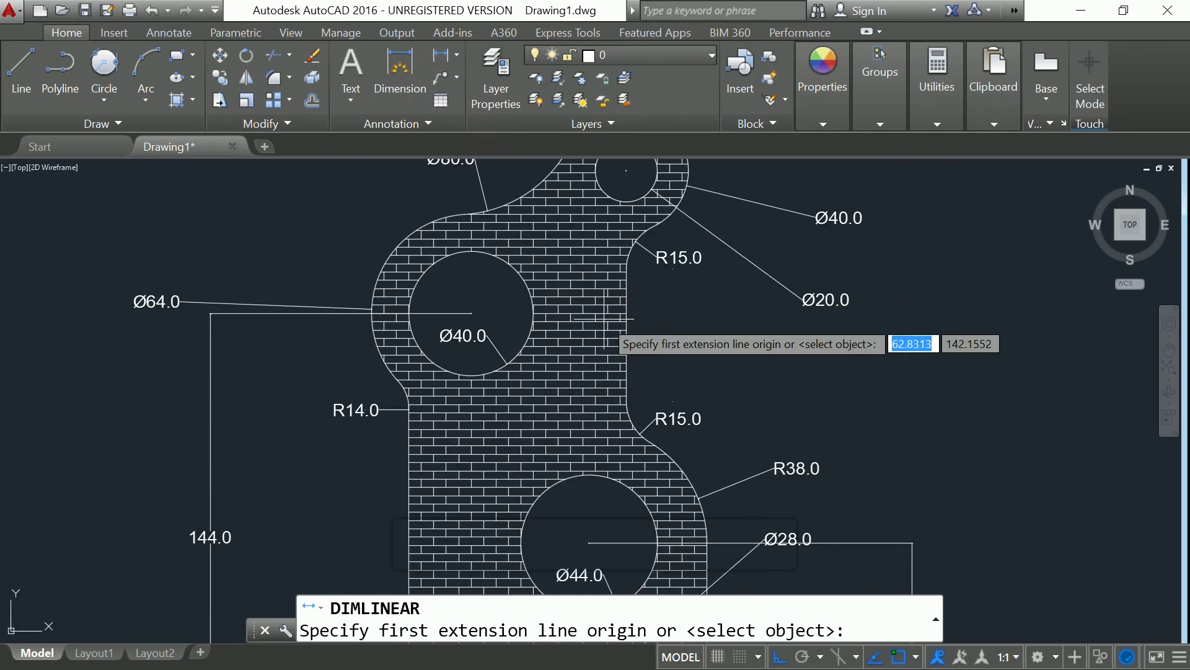
click(627, 170)
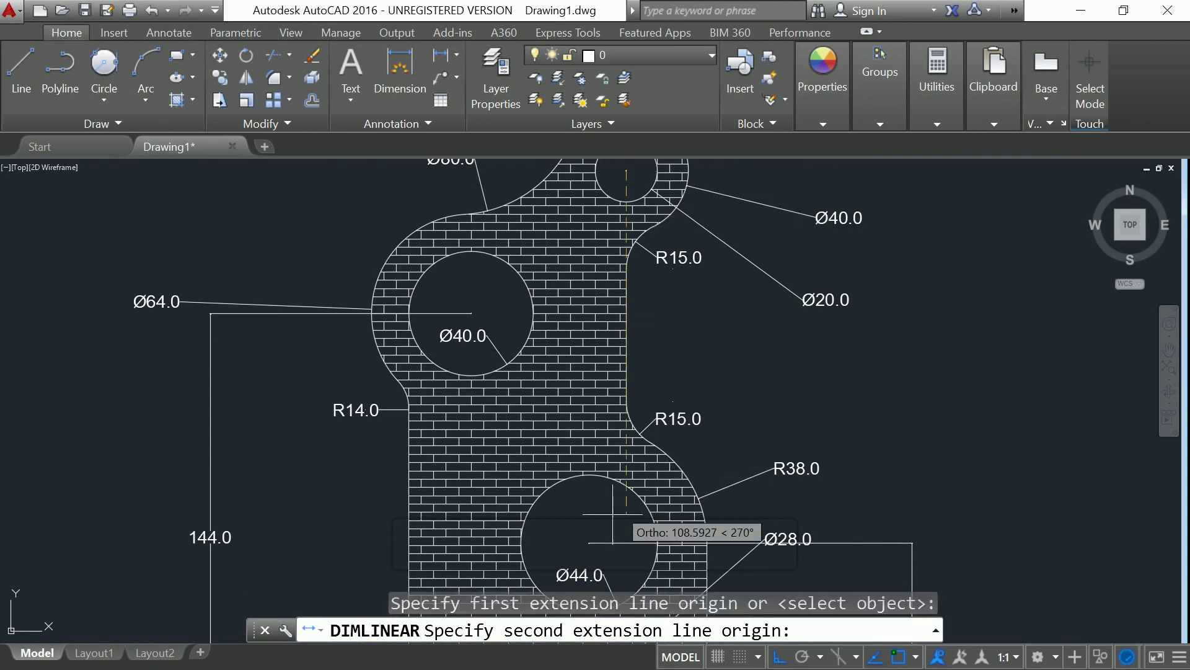
click(589, 543)
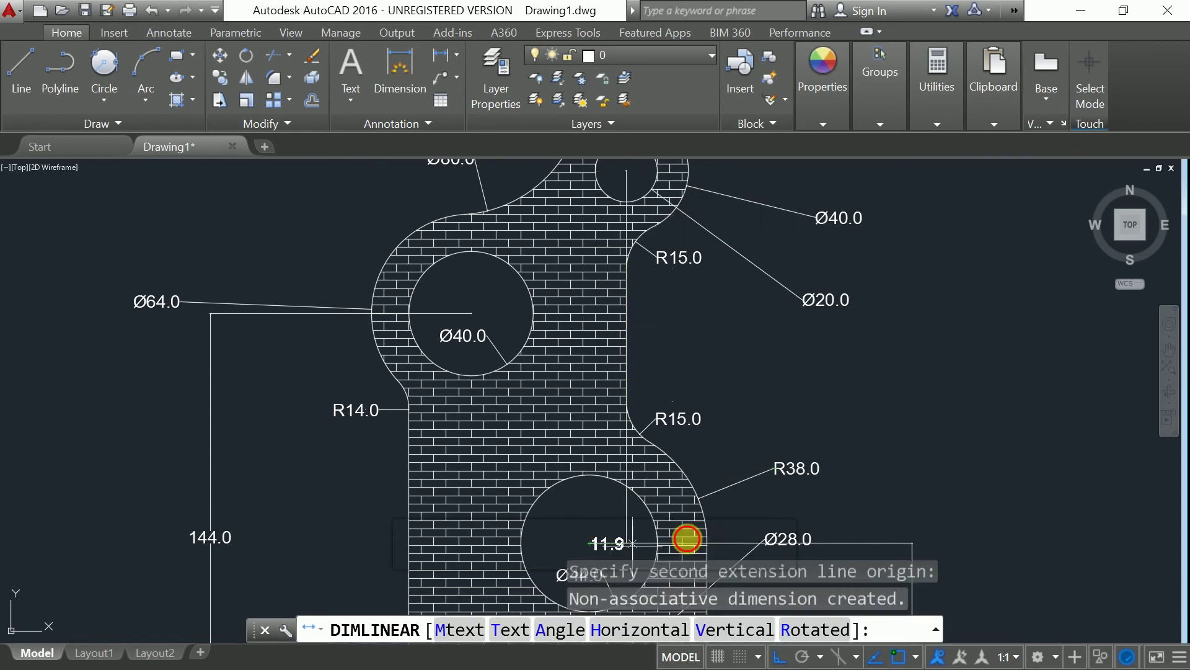
key(Escape)
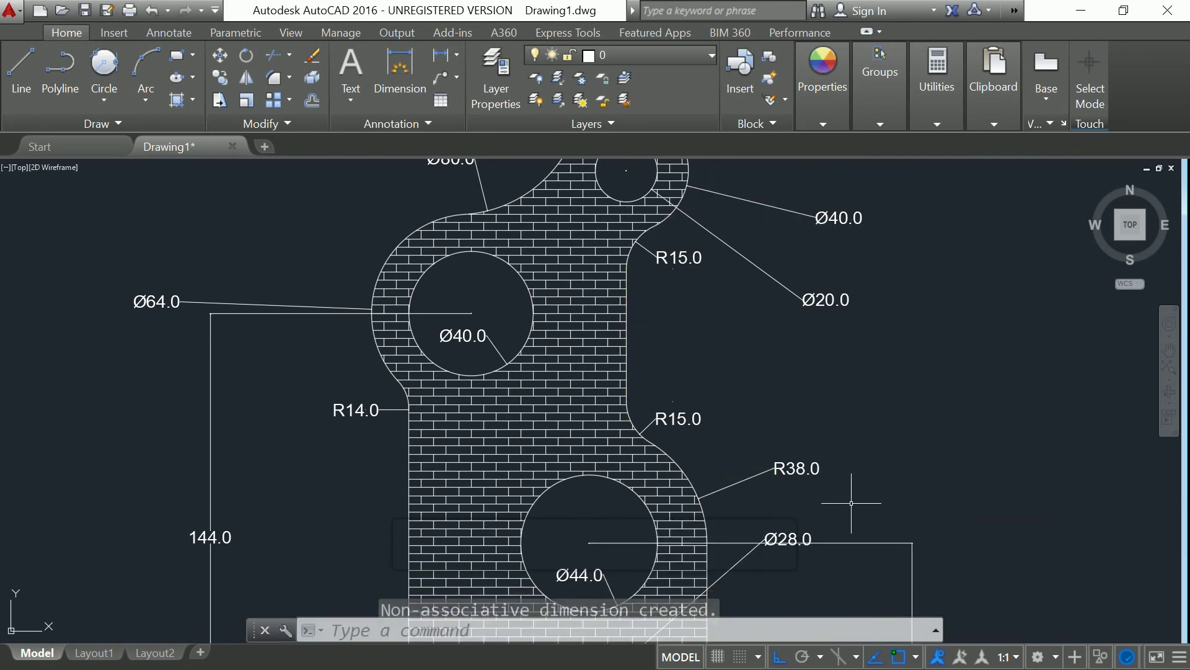
Add a vertical linear dimension between the centres of the small top hole and the large lower-right hole, in line with the dimension below it.
click(440, 54)
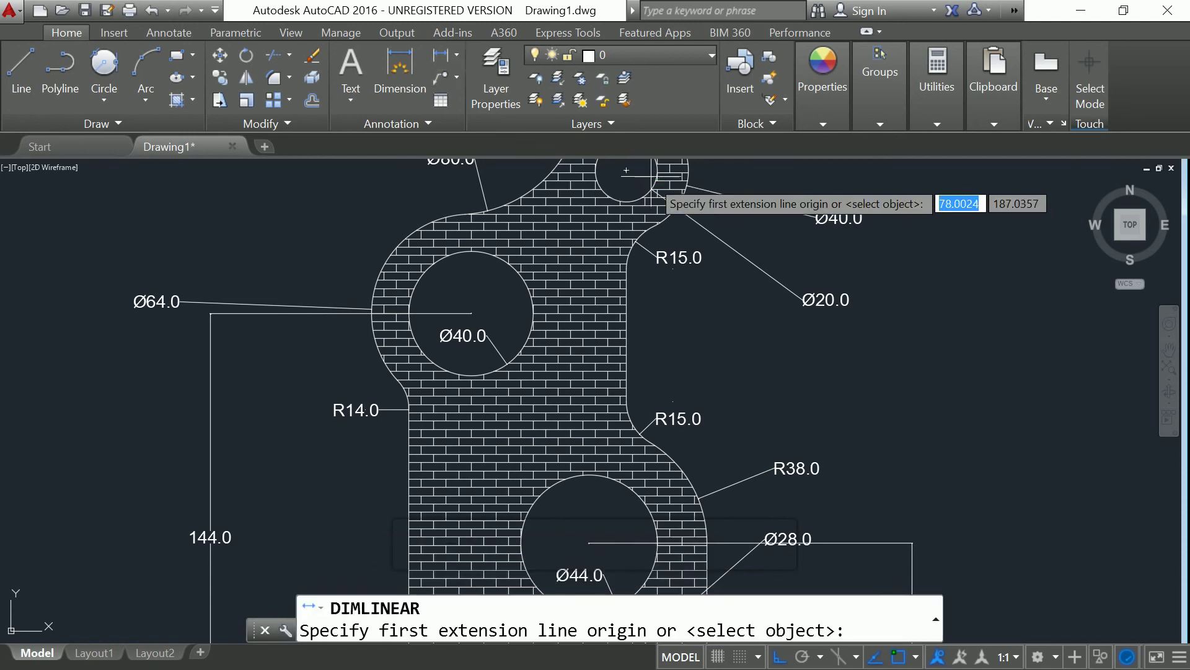
click(629, 183)
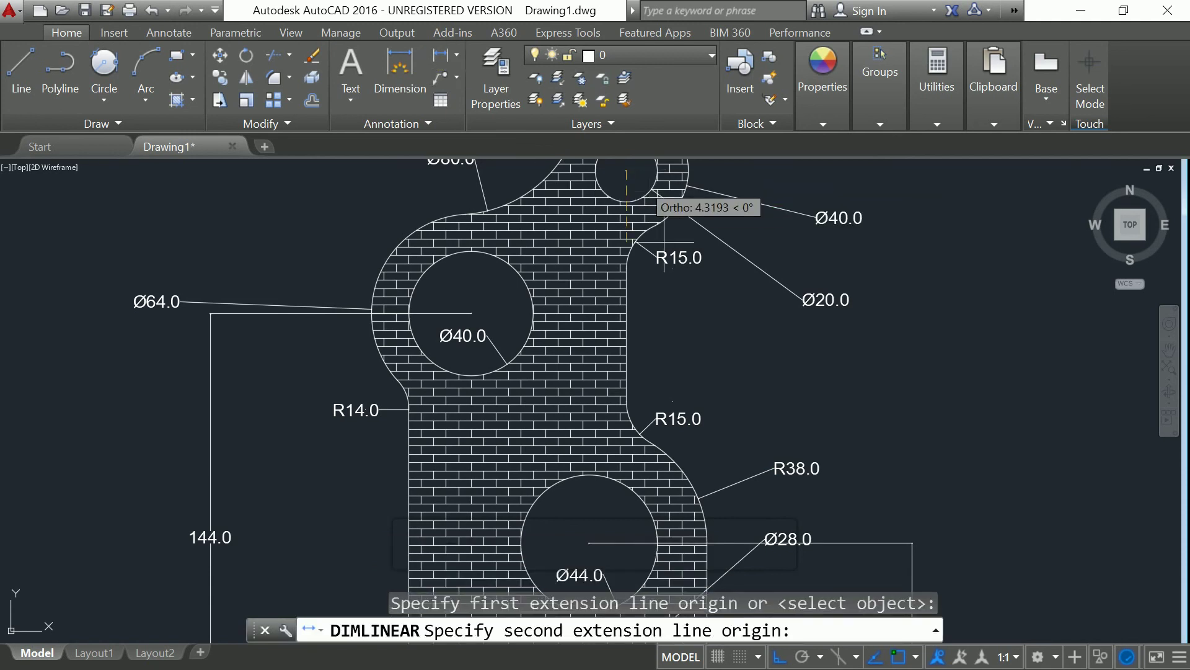
click(589, 543)
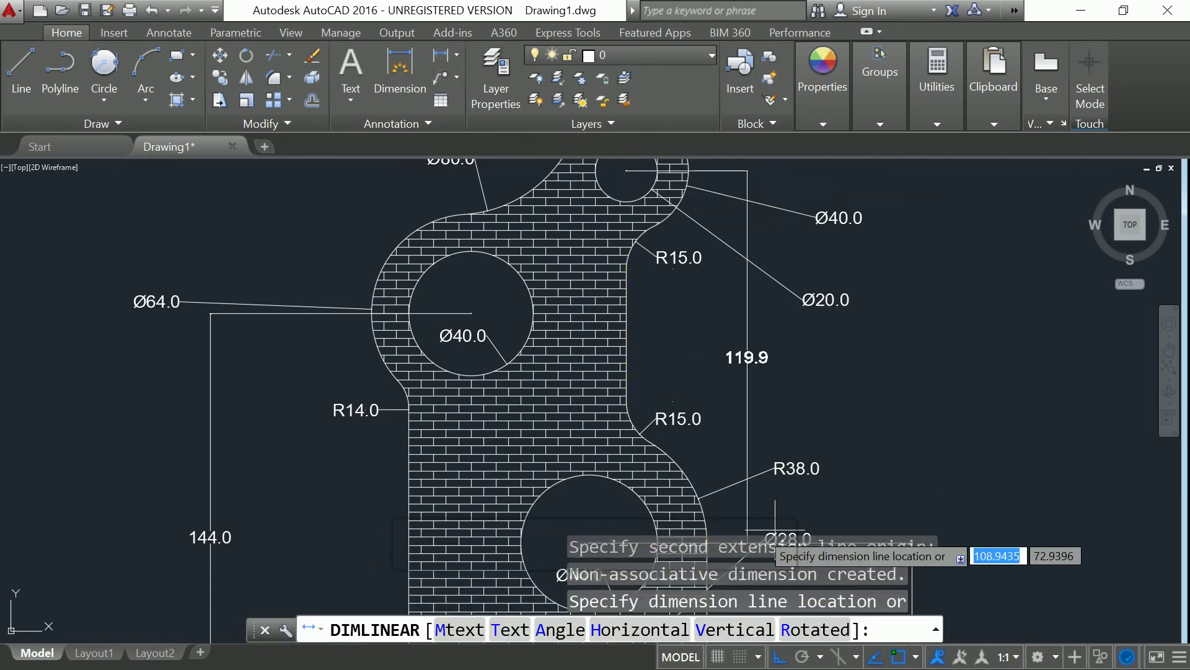
click(910, 505)
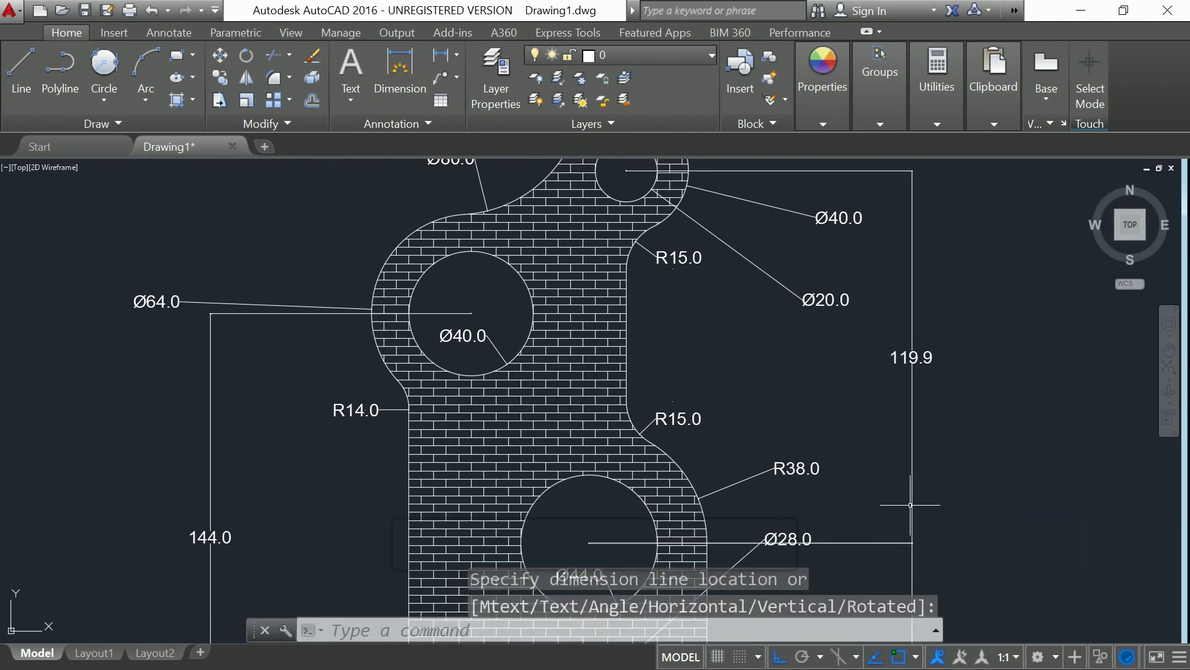
key(Escape)
Add a horizontal linear dimension from the arched slot's arc centre to the profile's bottom-right corner, placed between the base and the overall width dimension.
scroll(933, 466, down, 5)
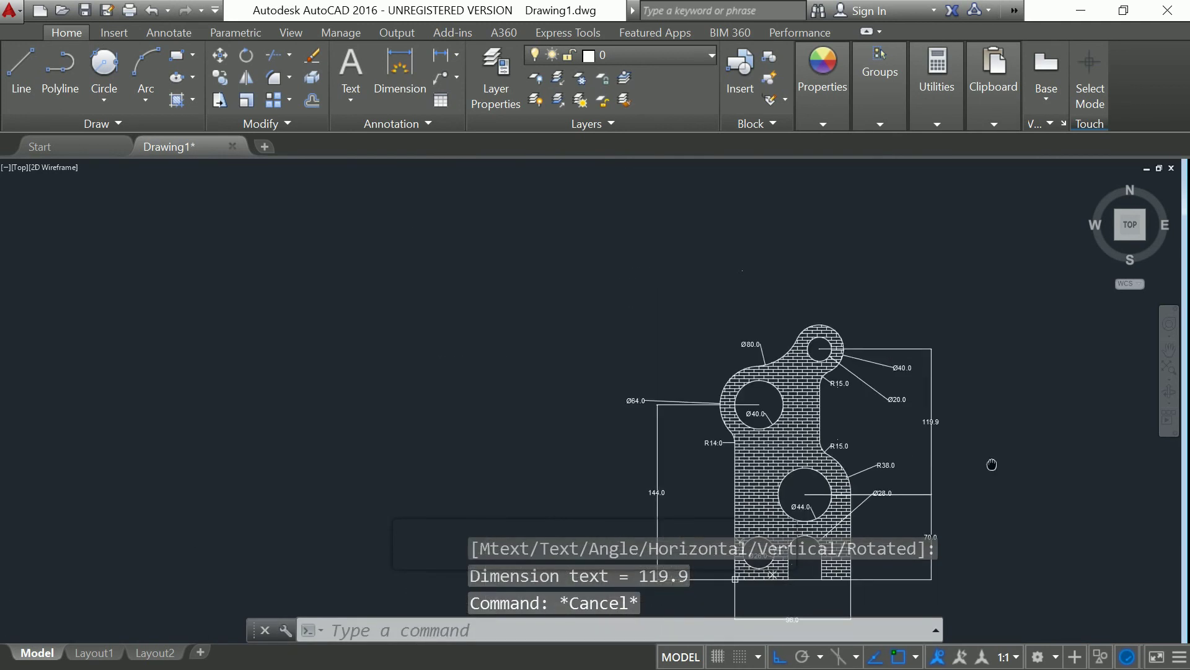
middle_drag(992, 465, 869, 353)
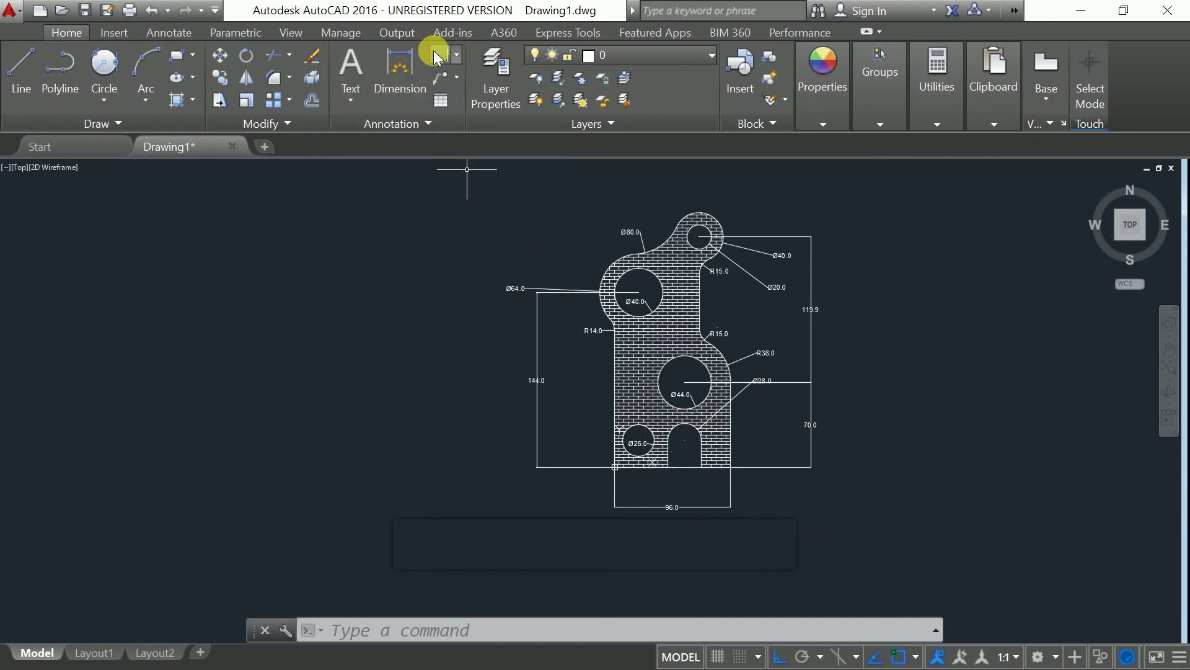
click(684, 441)
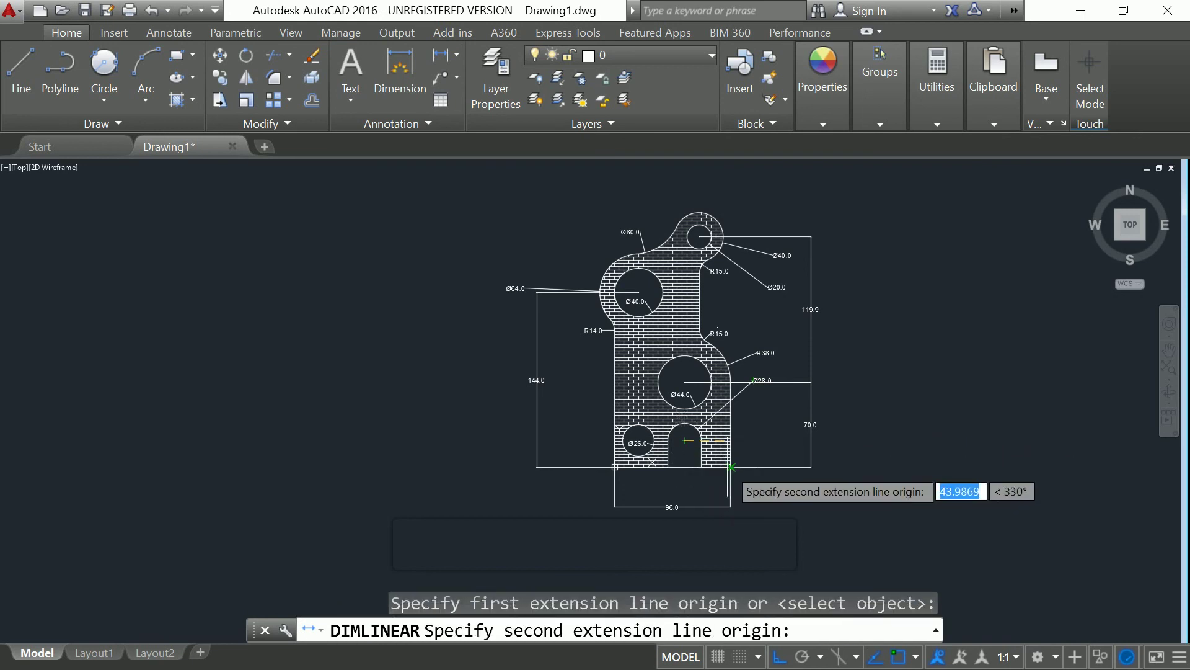
scroll(731, 467, up, 4)
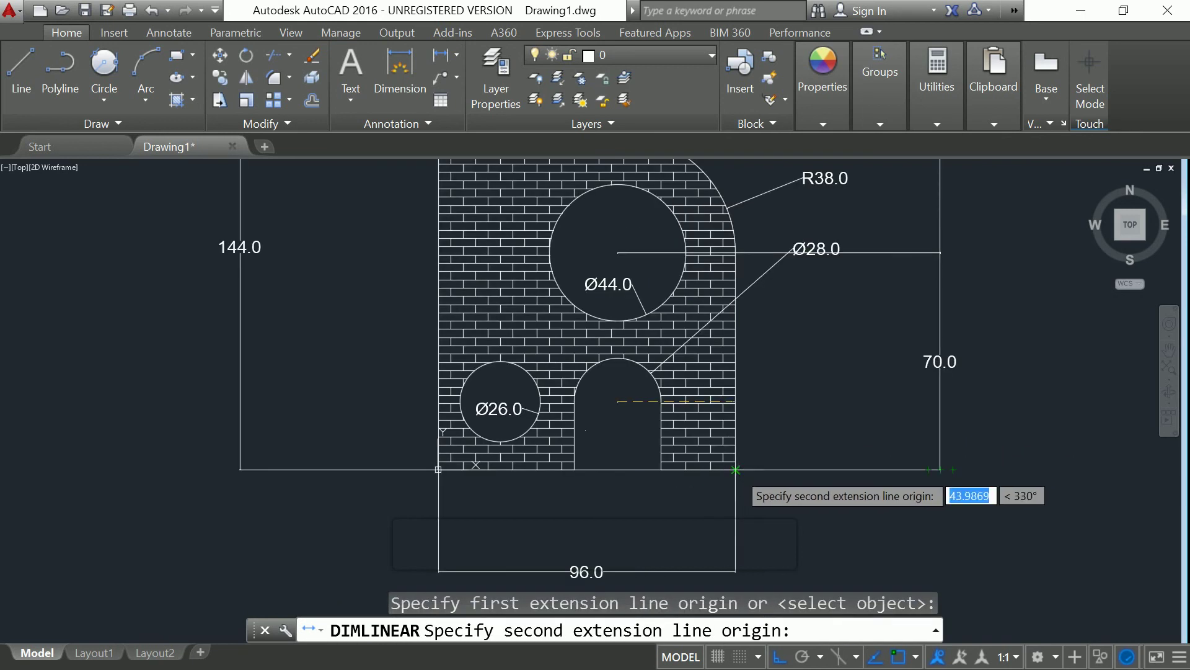
click(736, 469)
click(707, 515)
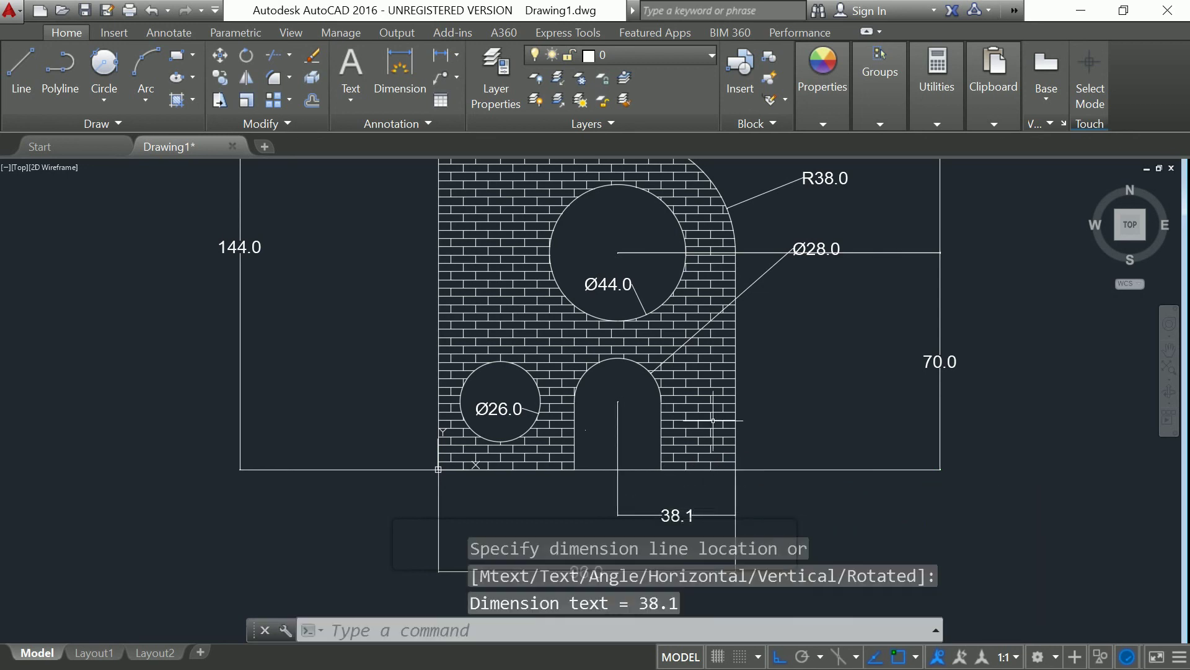
Add a horizontal linear dimension between the arched slot's arc centre and the small lower-left hole's centre, placed just below the base.
click(440, 53)
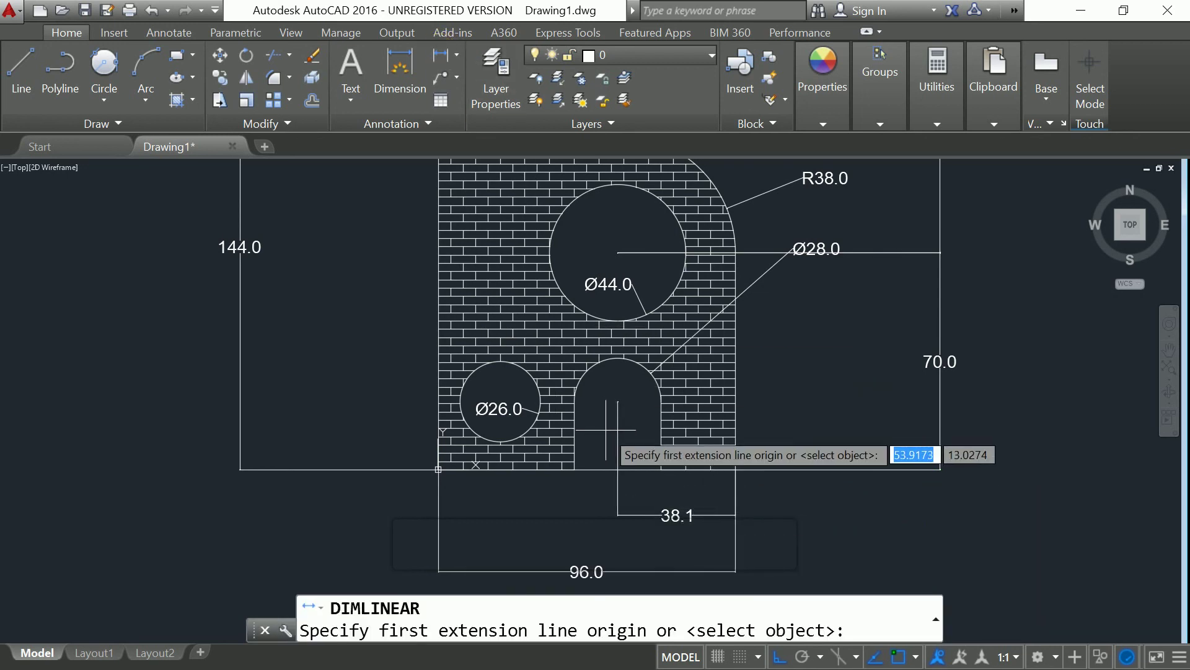
click(618, 401)
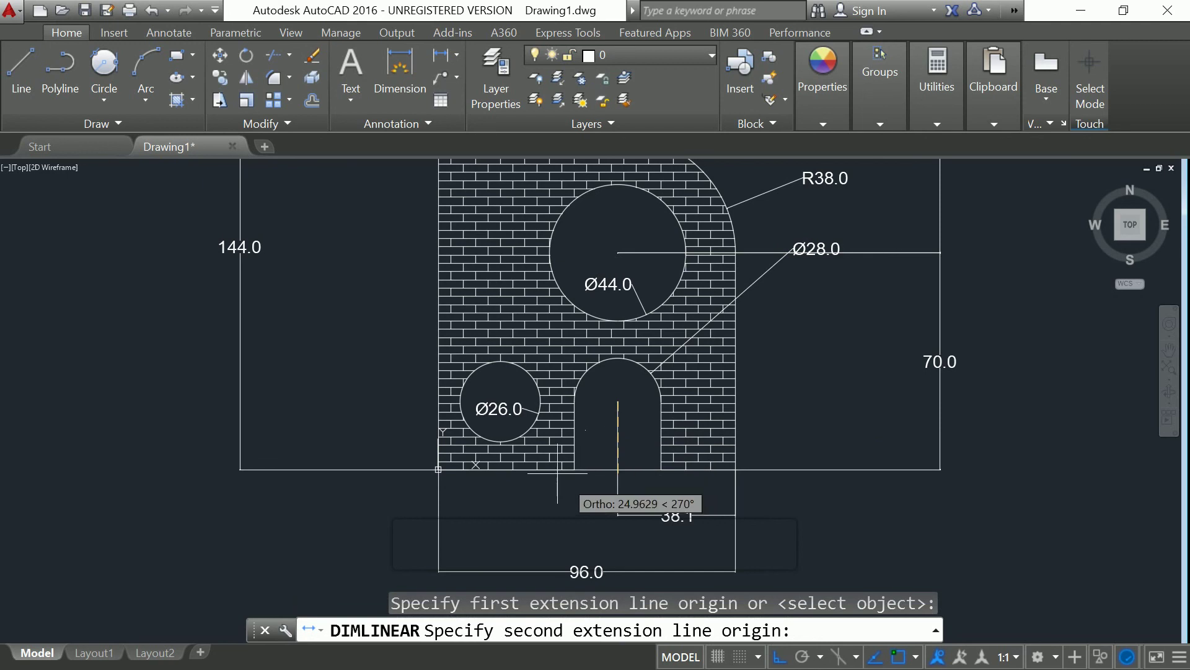
click(501, 402)
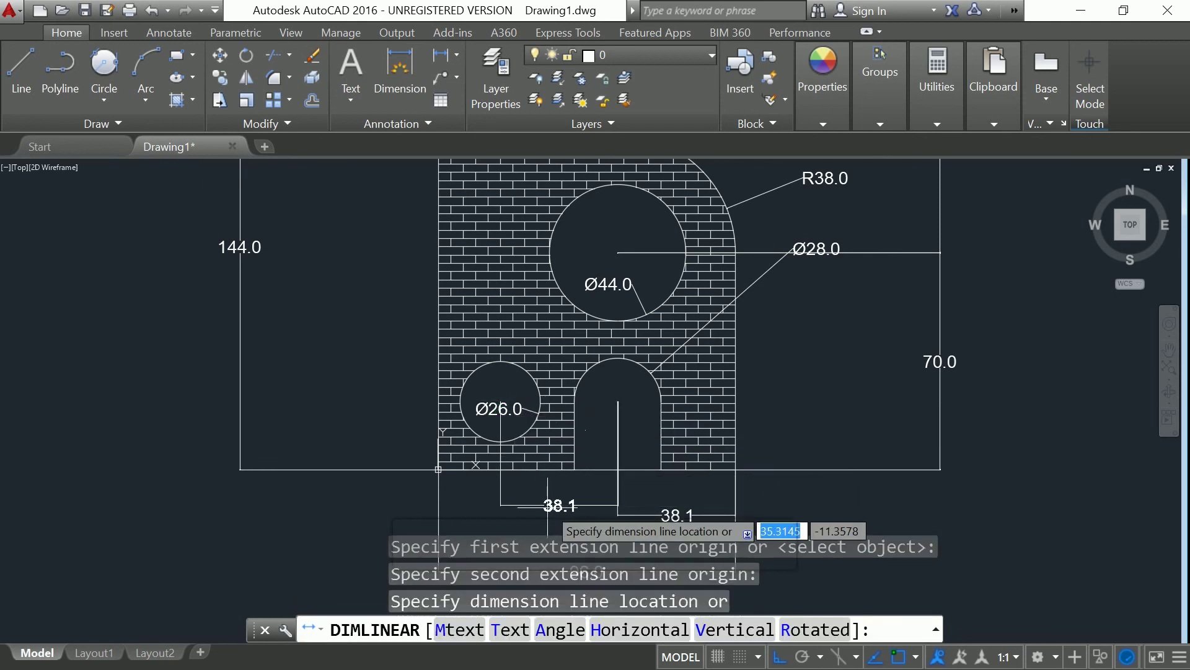
click(554, 511)
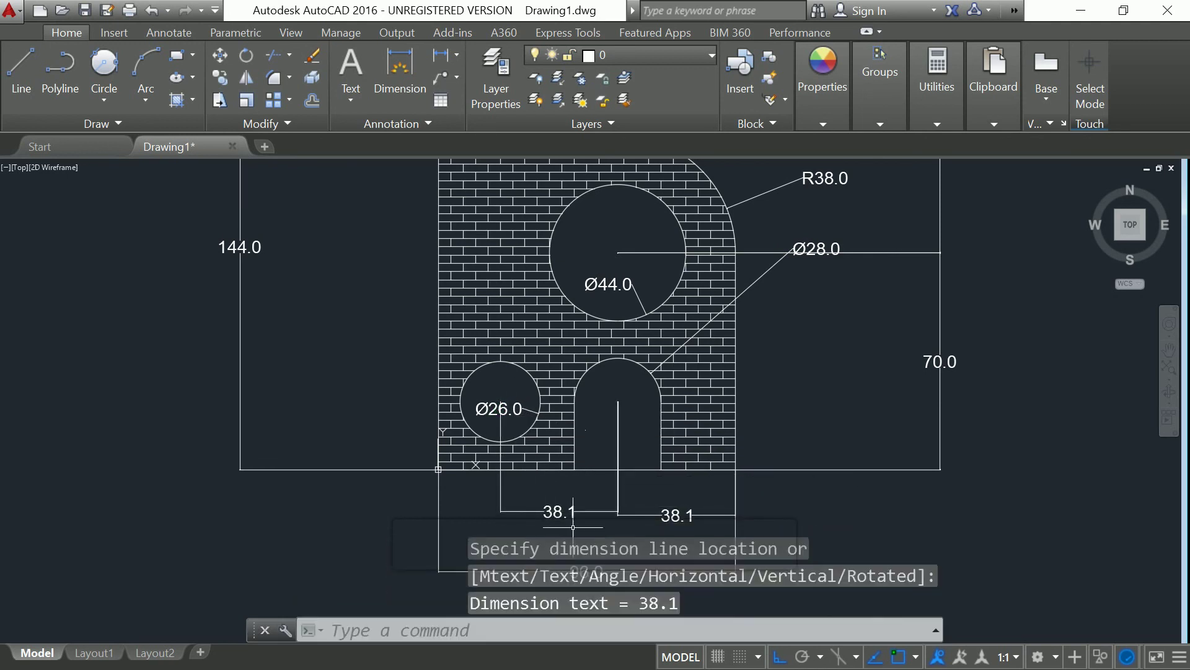
key(Escape)
scroll(856, 497, down, 5)
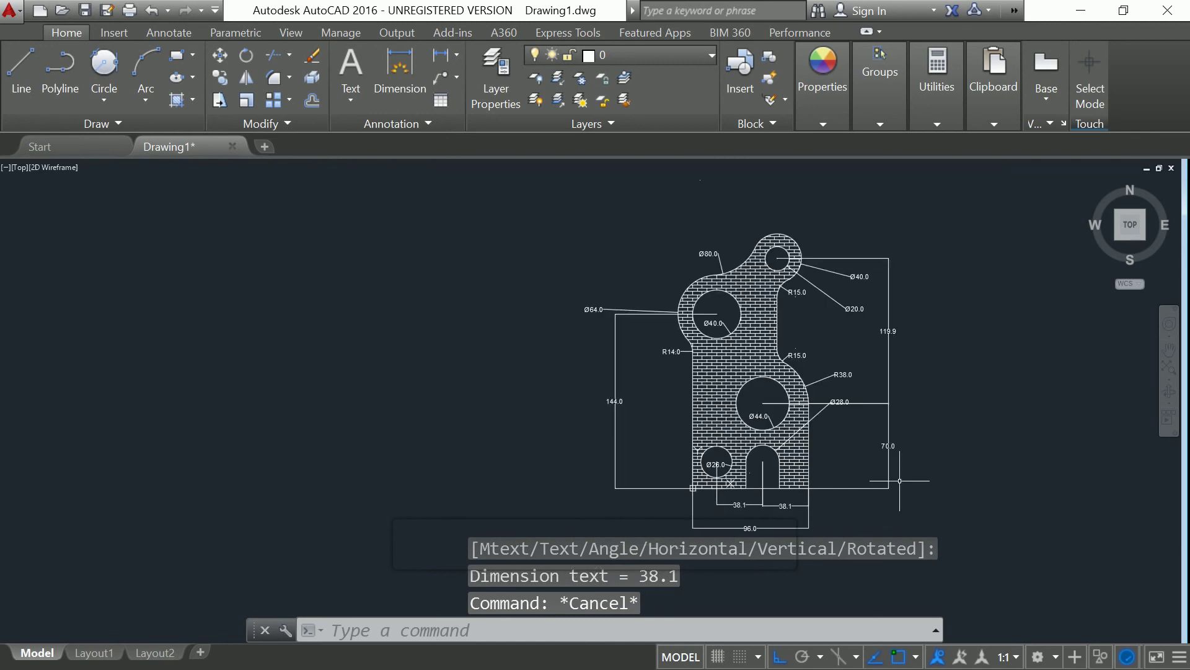
scroll(918, 479, up, 3)
scroll(918, 479, down, 2)
mouse_move(918, 480)
middle_down()
mouse_move(877, 458)
mouse_move(804, 456)
middle_up()
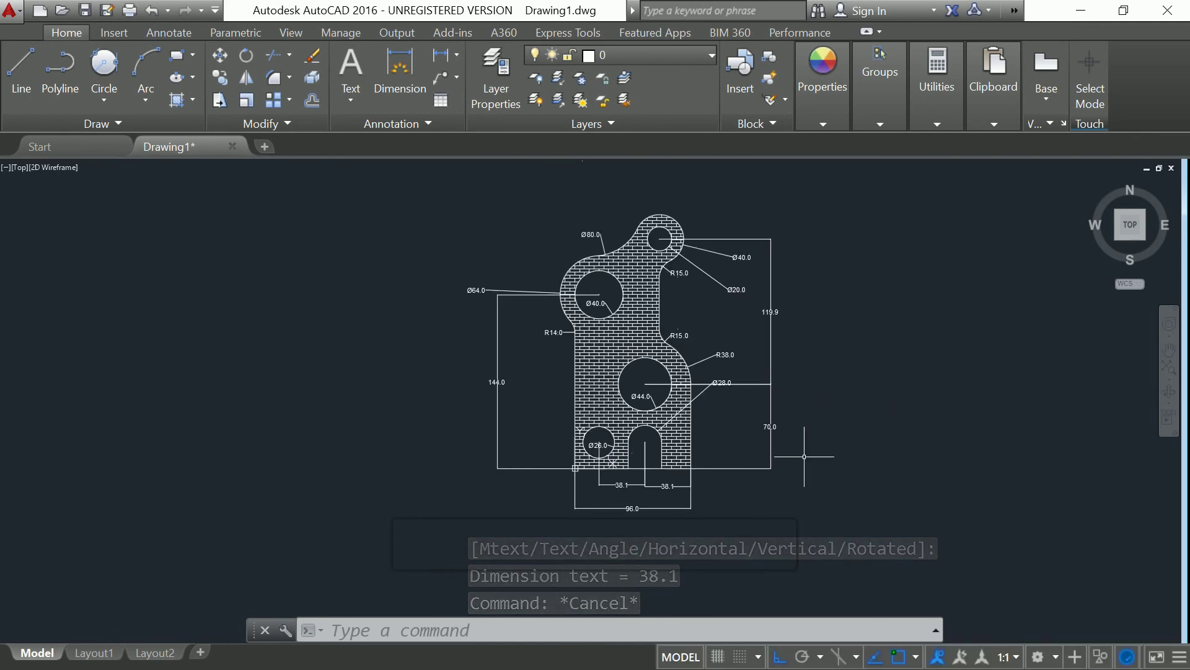